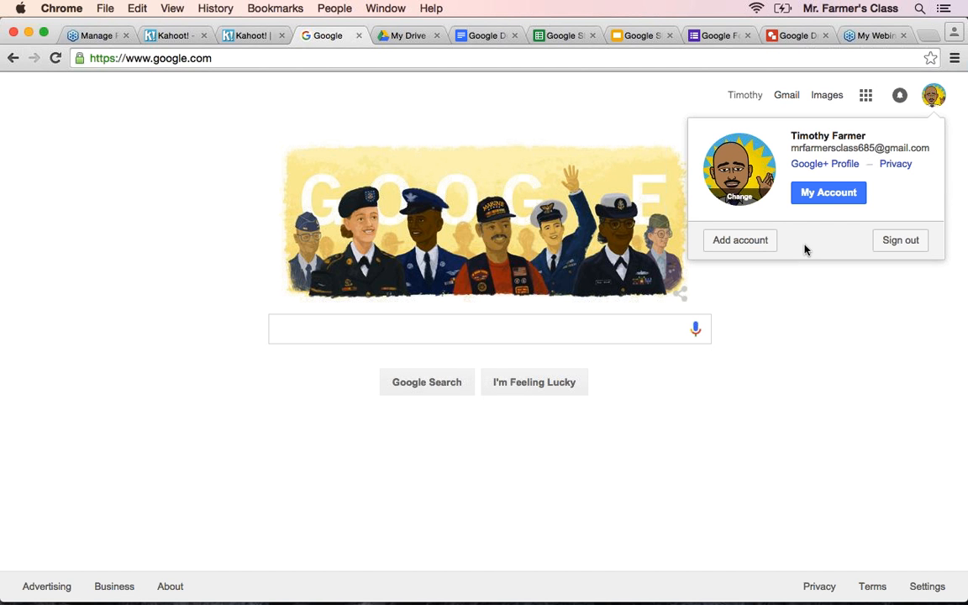
# Open Google Drive from the list of Google apps after viewing the additional apps.
pyautogui.click(796, 280)
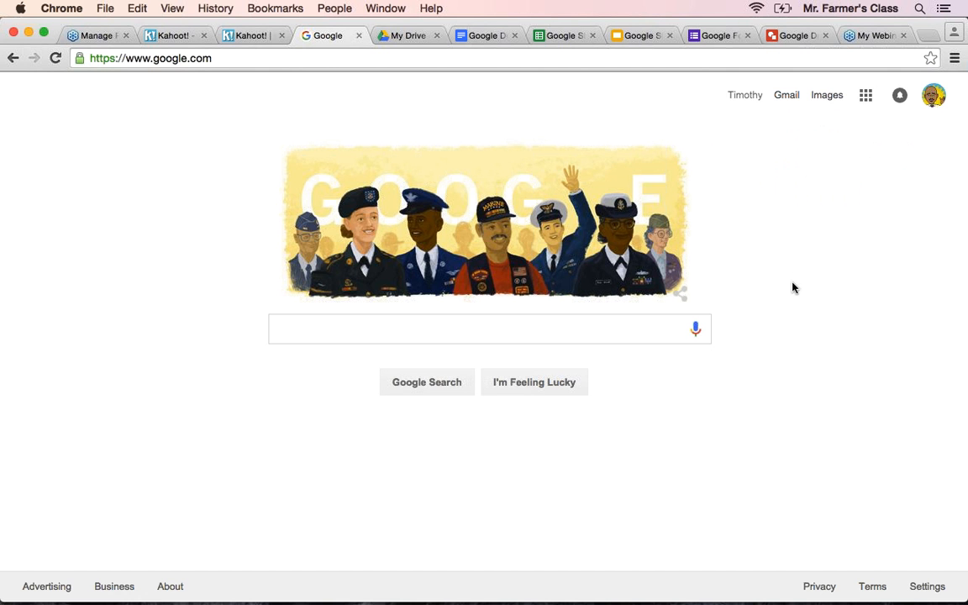
pyautogui.click(866, 98)
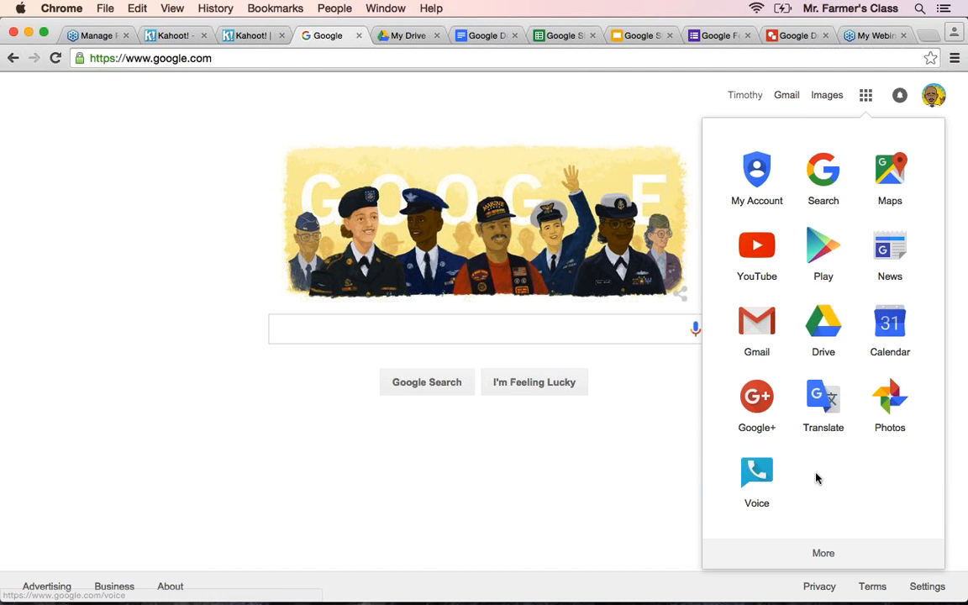
pyautogui.click(825, 555)
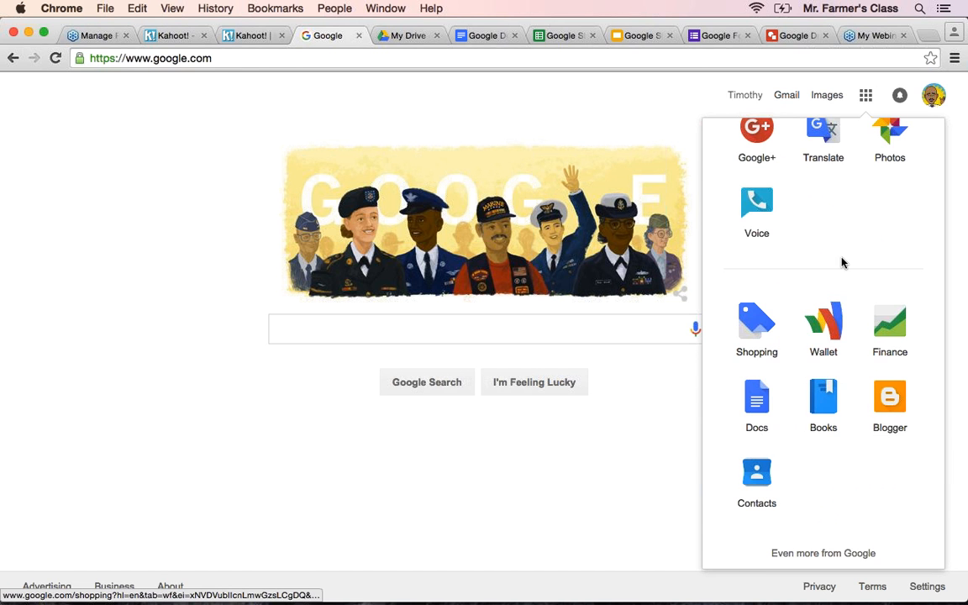
pyautogui.scroll(5, 843, 263)
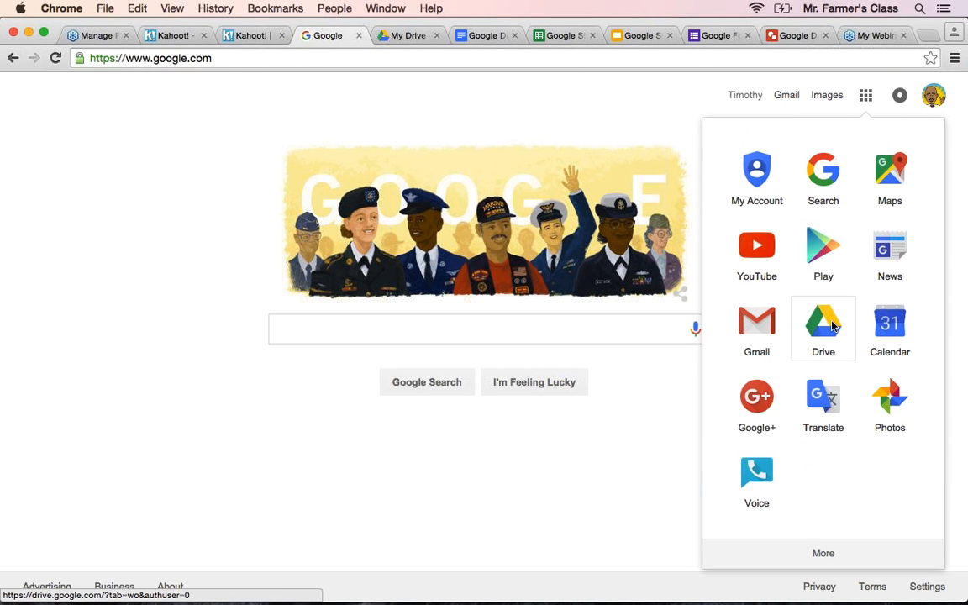
pyautogui.click(834, 327)
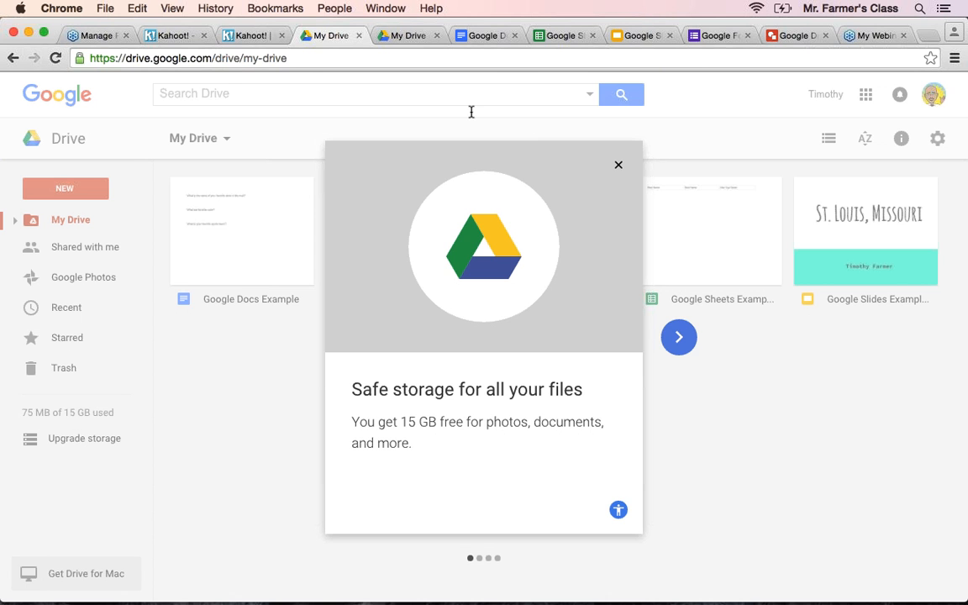
# Look through the open Google Docs, Sheets, Slides, Forms and Drawing example files one after another.
pyautogui.hotkey('ctrl', 'Tab')
pyautogui.hotkey('ctrl', 'Tab')
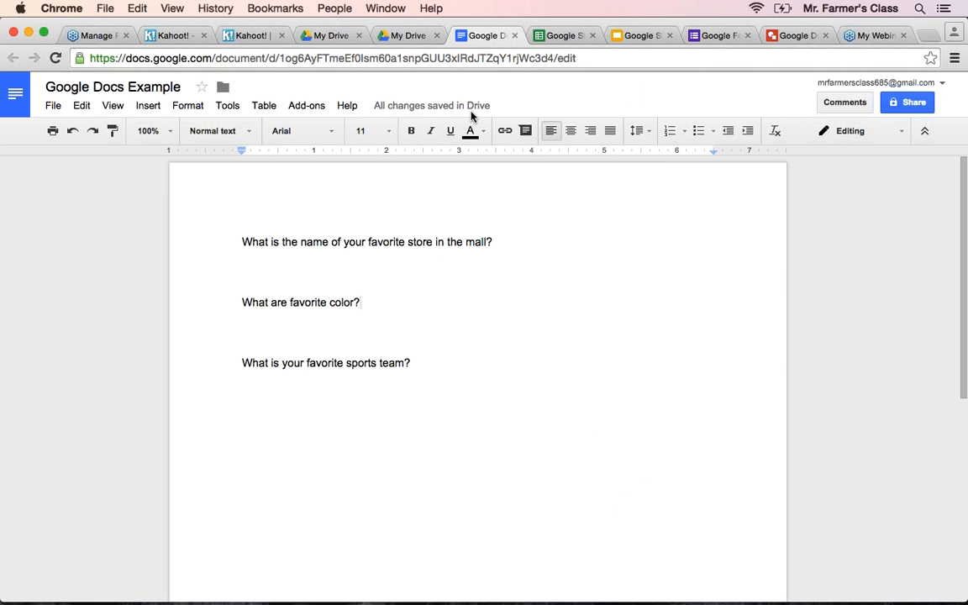
pyautogui.click(559, 35)
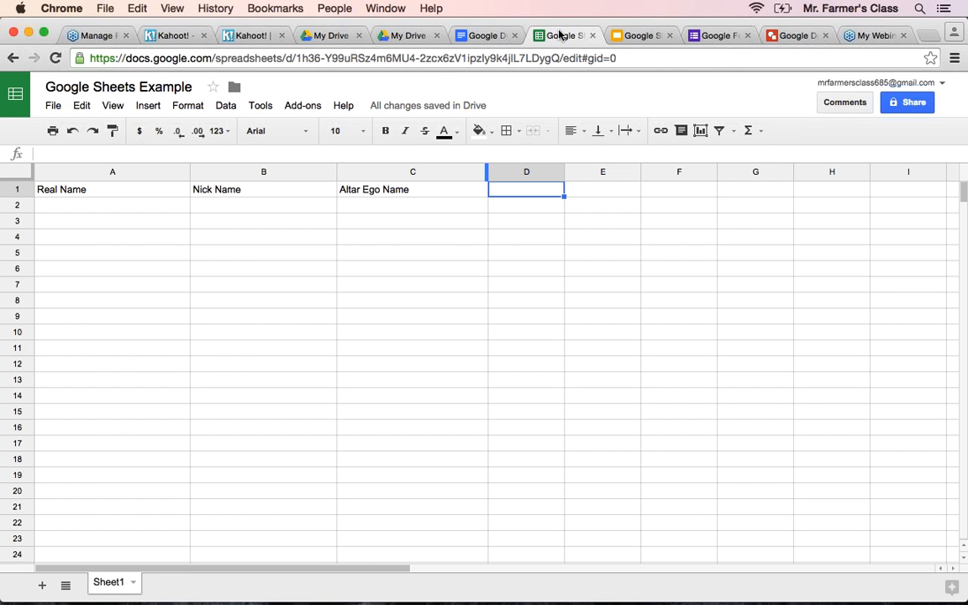
pyautogui.click(633, 35)
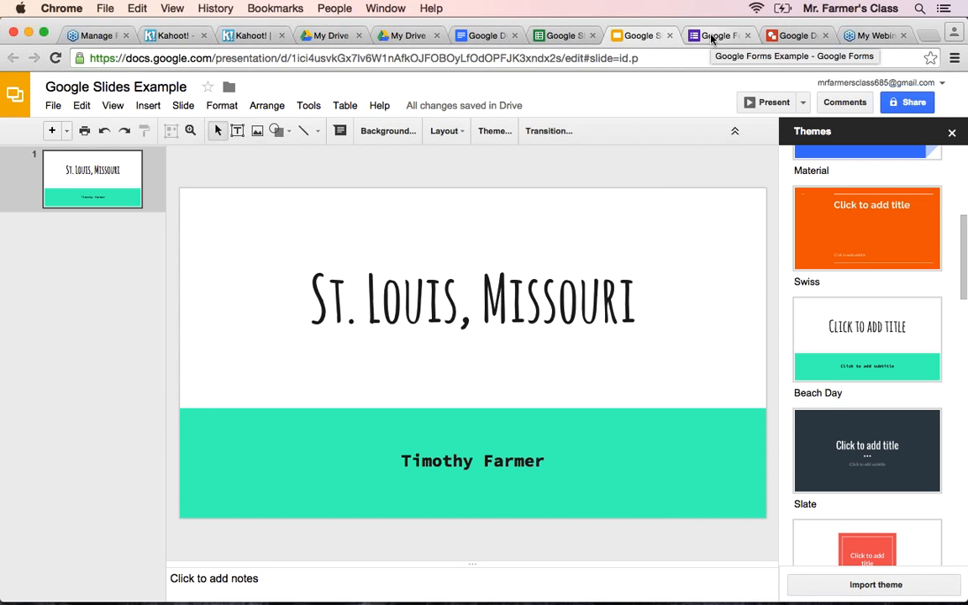
pyautogui.click(711, 36)
pyautogui.click(797, 36)
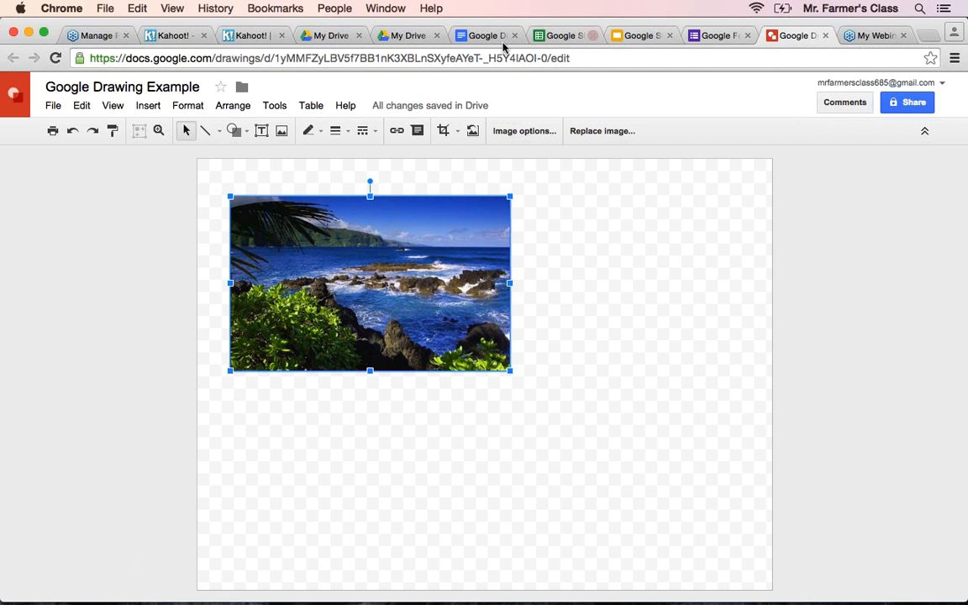
# Return to the My Drive page and dismiss its welcome introduction.
pyautogui.click(332, 37)
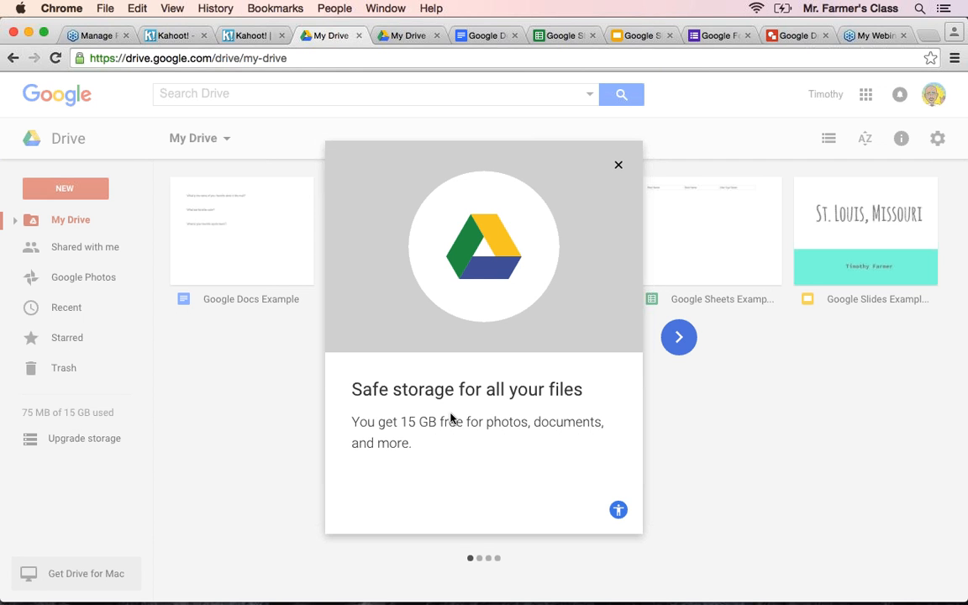
pyautogui.click(618, 163)
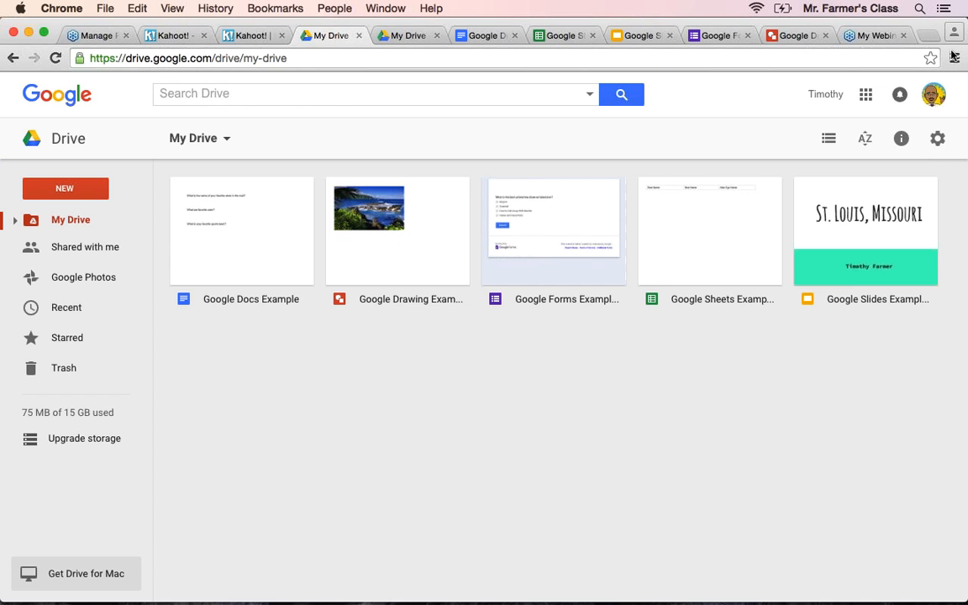
pyautogui.click(952, 53)
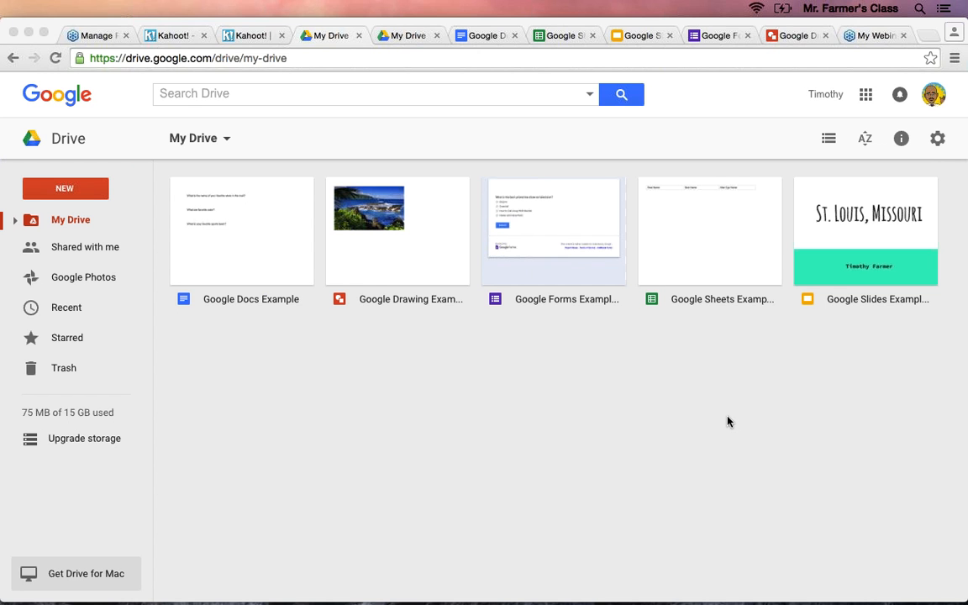
pyautogui.click(670, 430)
pyautogui.click(603, 382)
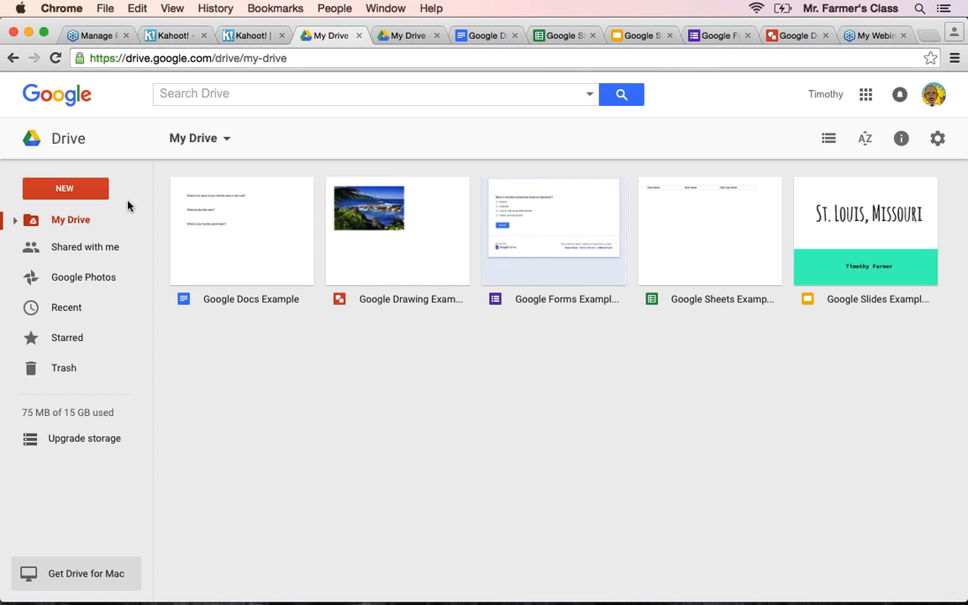
# Review the item types that can be created in Drive, including the additional Google apps, without creating anything.
pyautogui.click(68, 196)
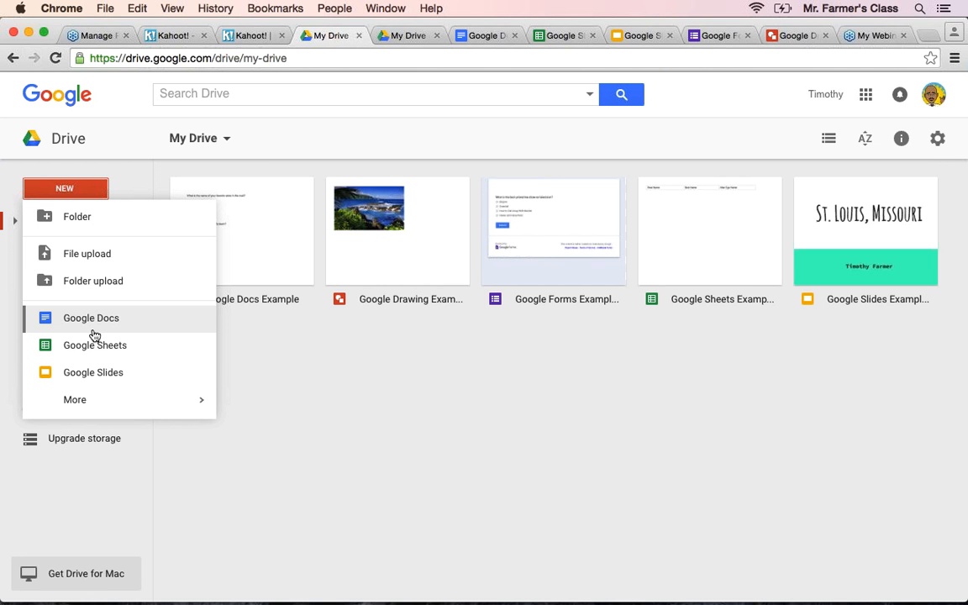
pyautogui.moveTo(199, 402)
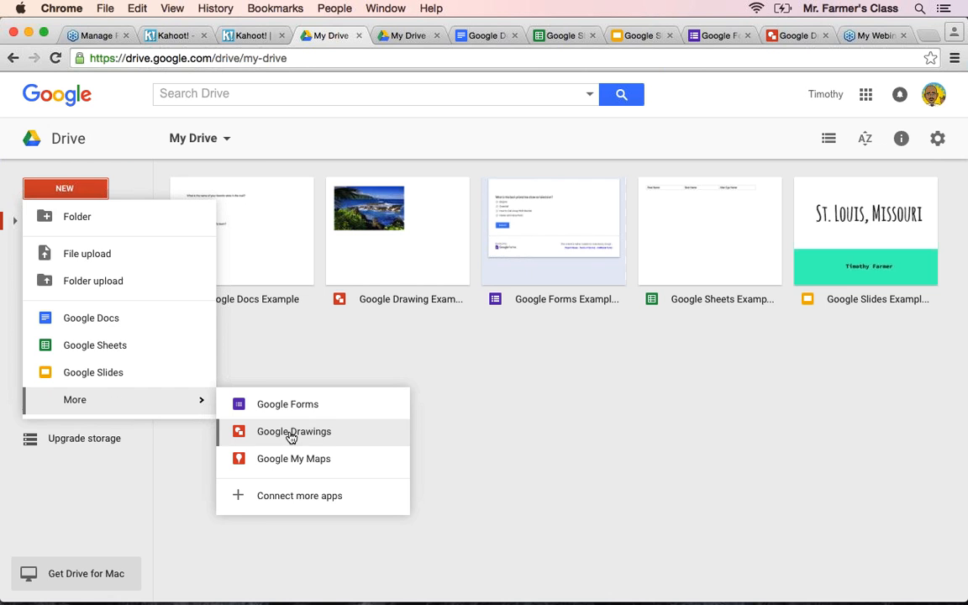
pyautogui.click(445, 423)
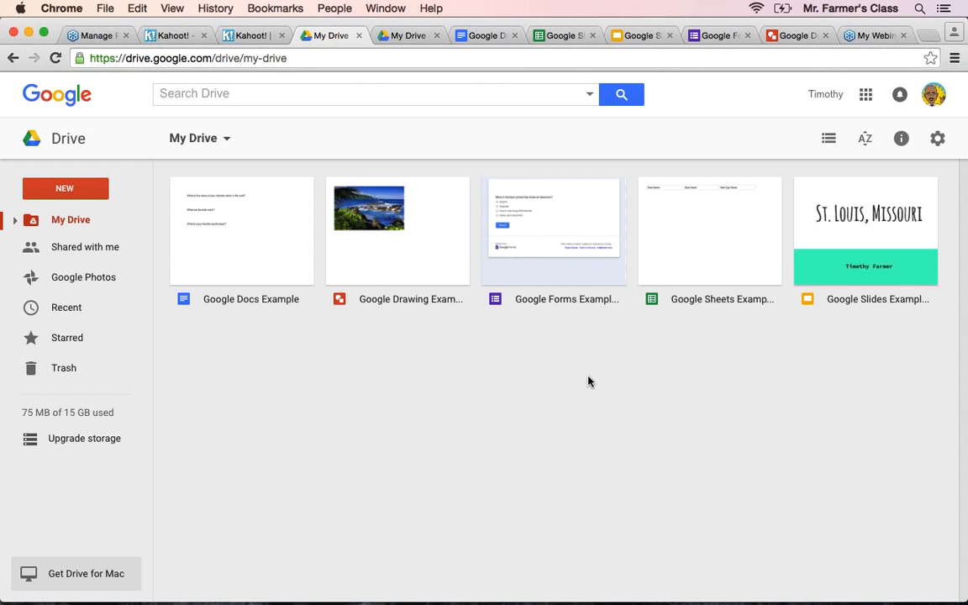
# Look through the Shared with me, Google Photos, Recent and Starred sections, and check the storage usage.
pyautogui.click(89, 248)
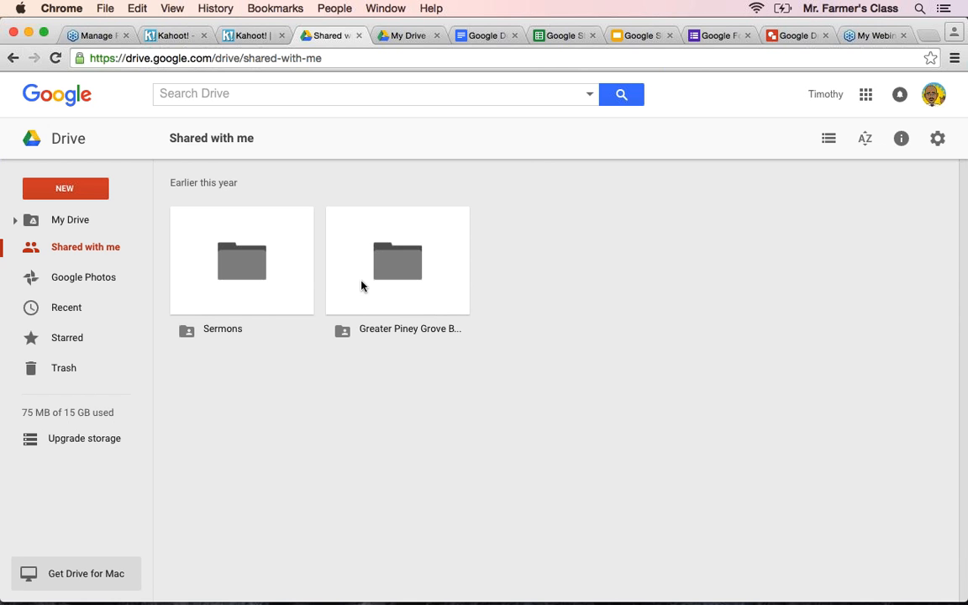
pyautogui.click(113, 283)
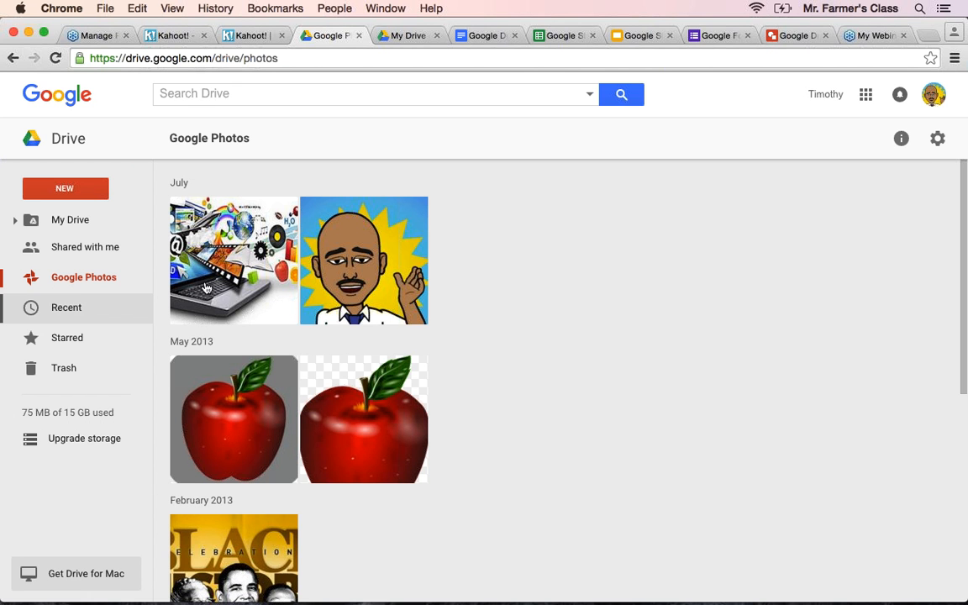
pyautogui.click(87, 307)
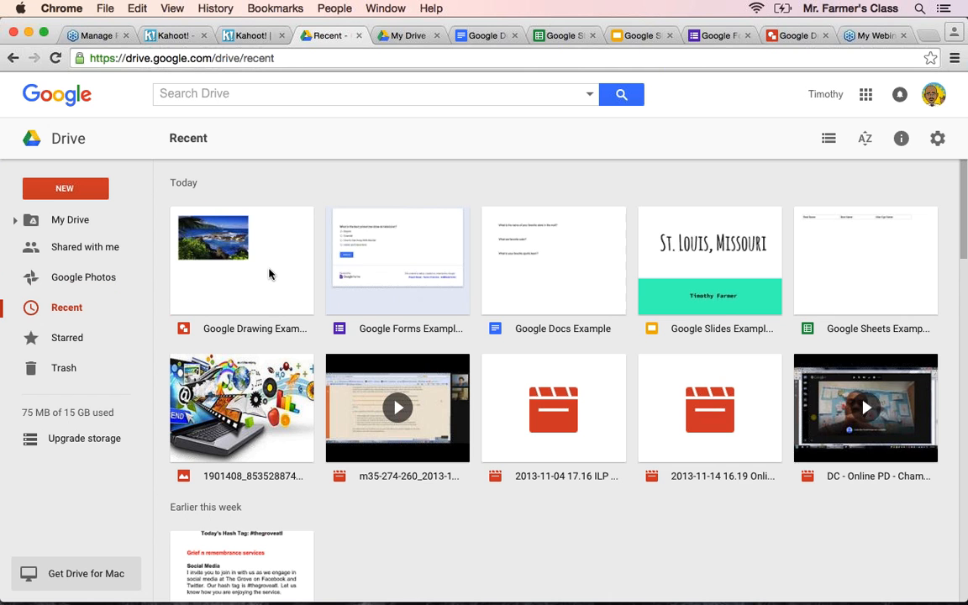
pyautogui.click(74, 338)
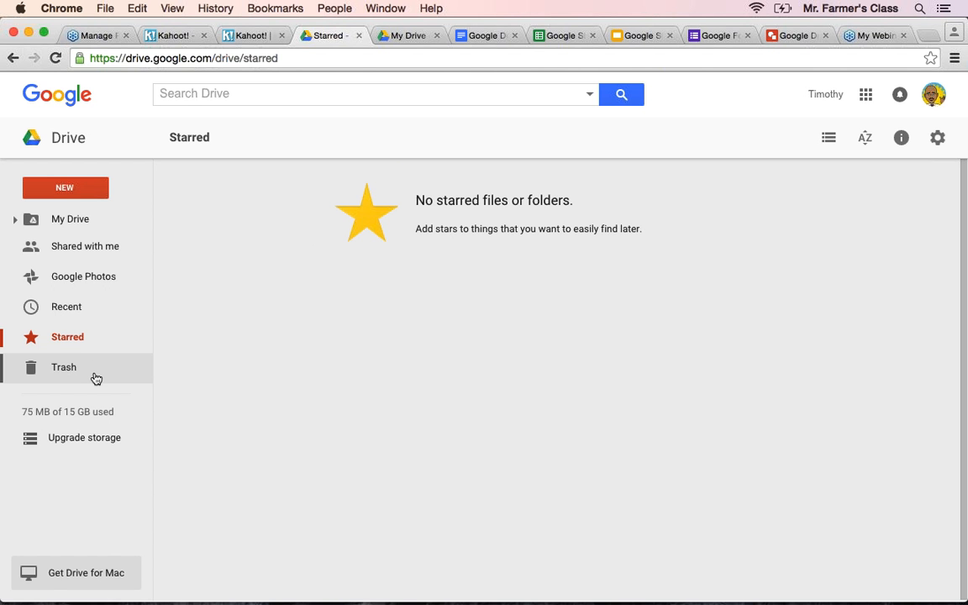
pyautogui.moveTo(82, 445)
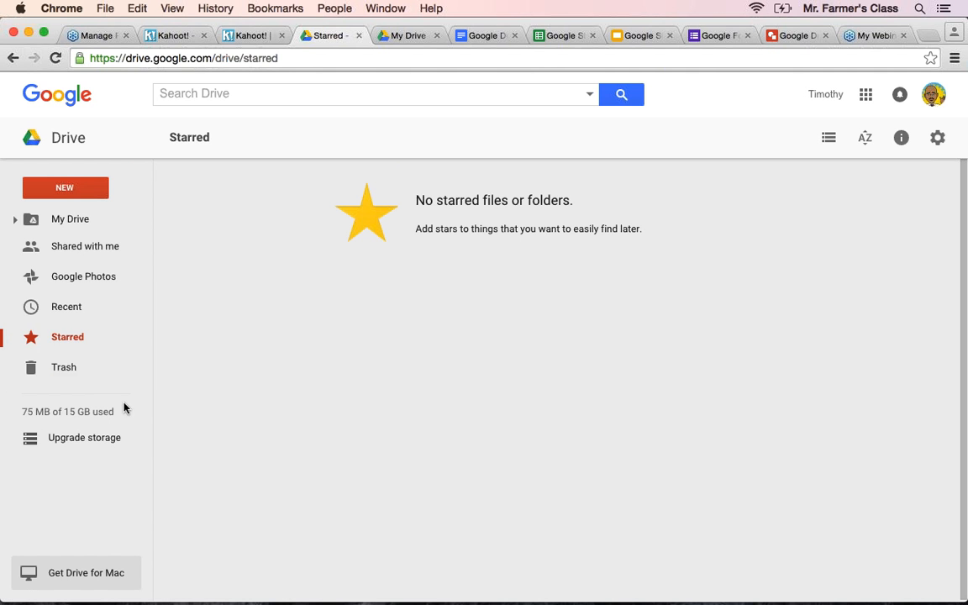
pyautogui.moveTo(73, 413)
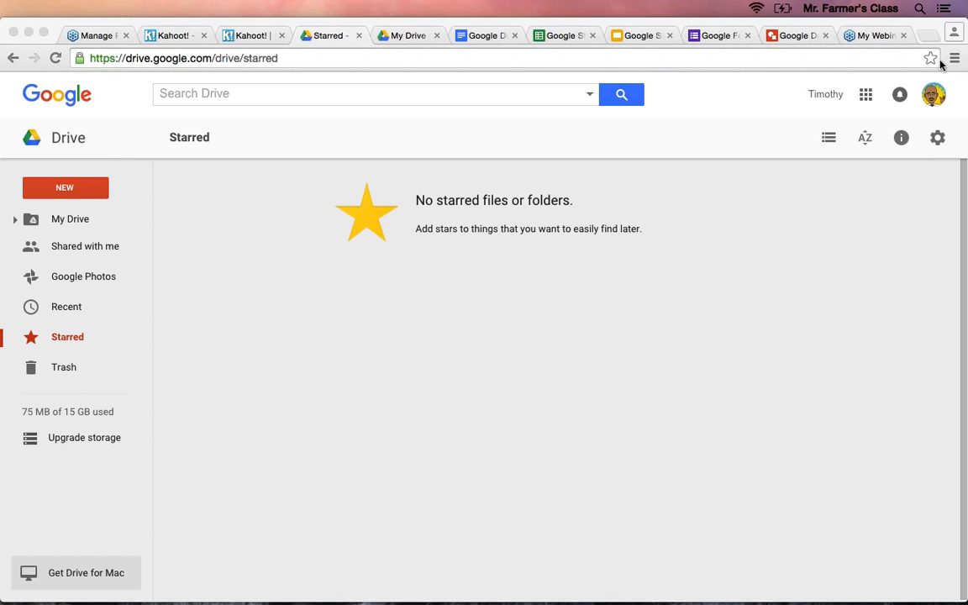
pyautogui.click(586, 304)
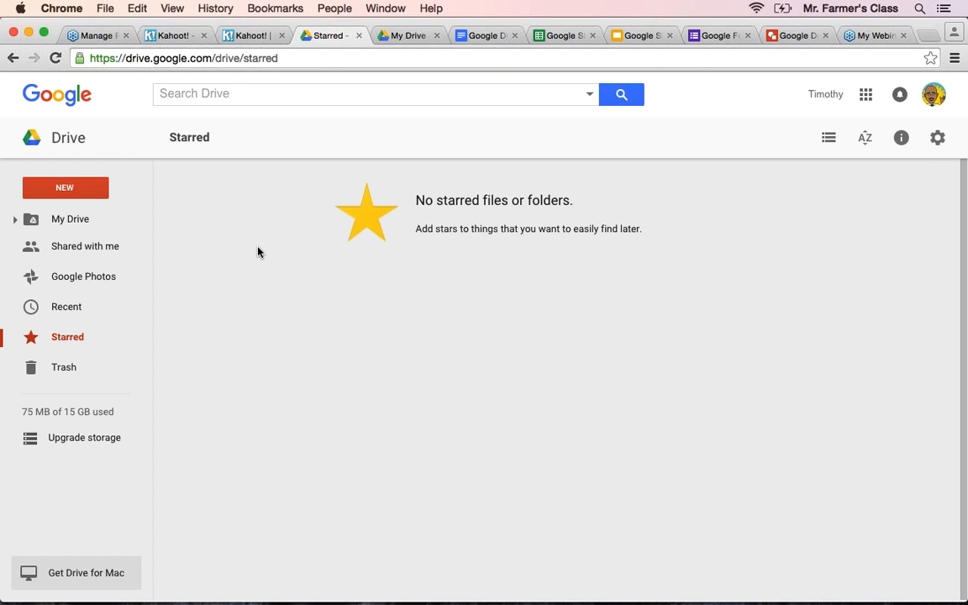
# Create a new folder named "Test Documents" in My Drive.
pyautogui.click(92, 229)
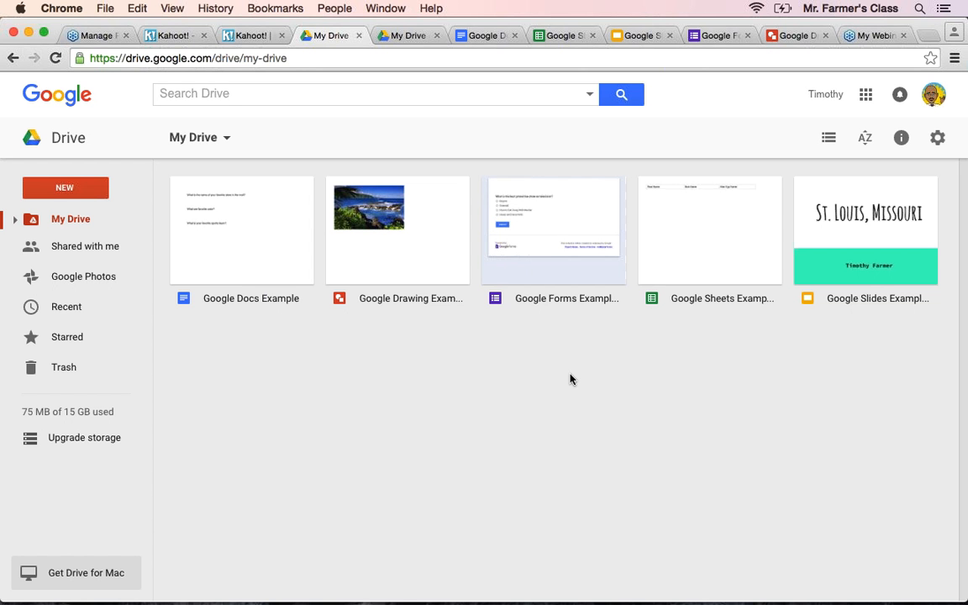
pyautogui.click(78, 194)
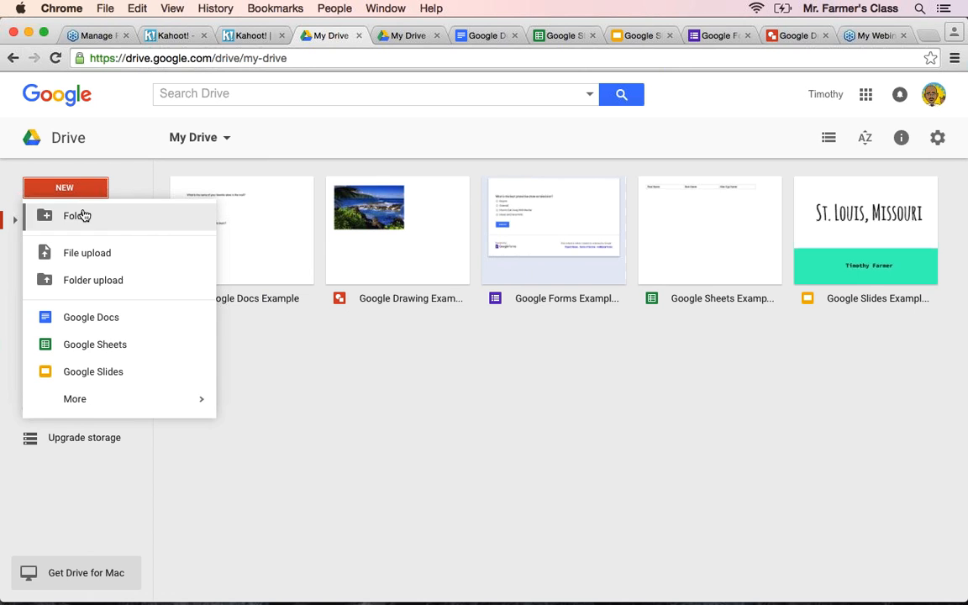
pyautogui.click(81, 215)
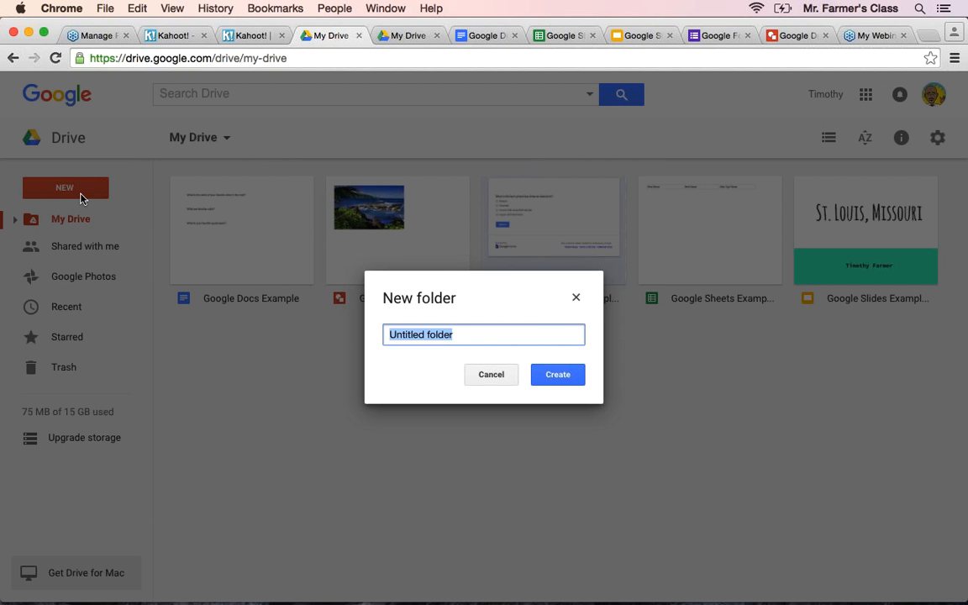
pyautogui.press('BackSpace')
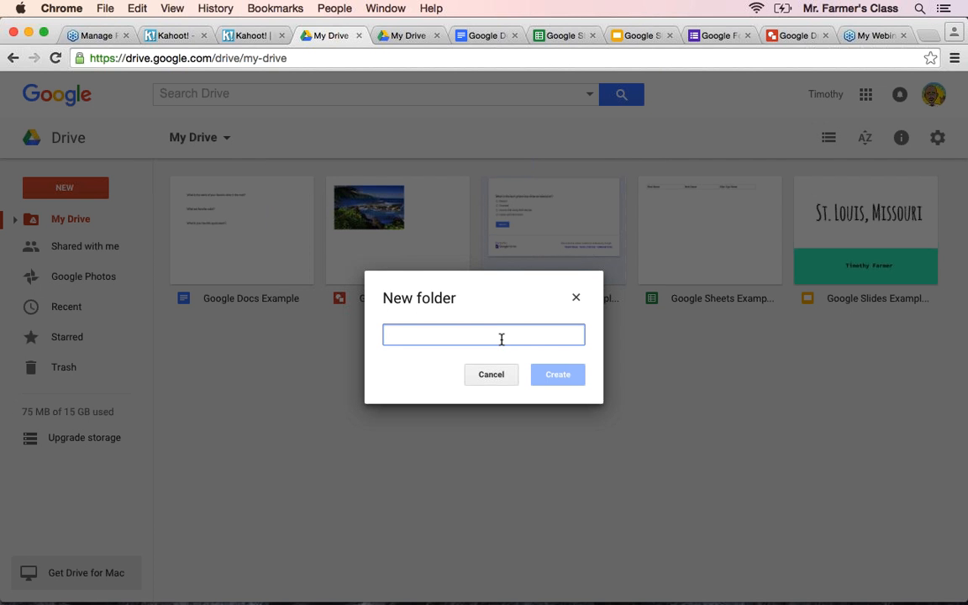
pyautogui.write('Te')
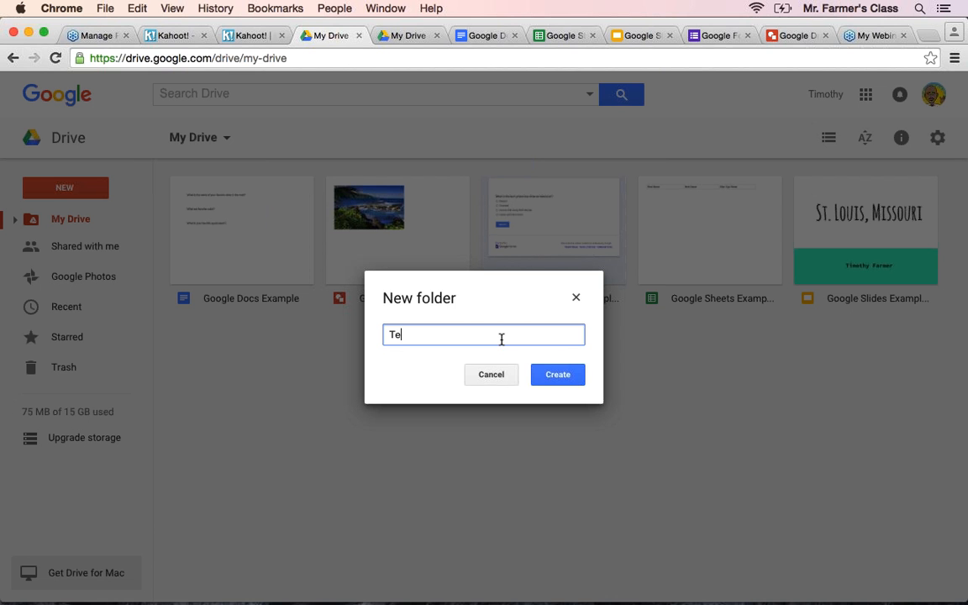
pyautogui.write('st Documents')
pyautogui.click(565, 375)
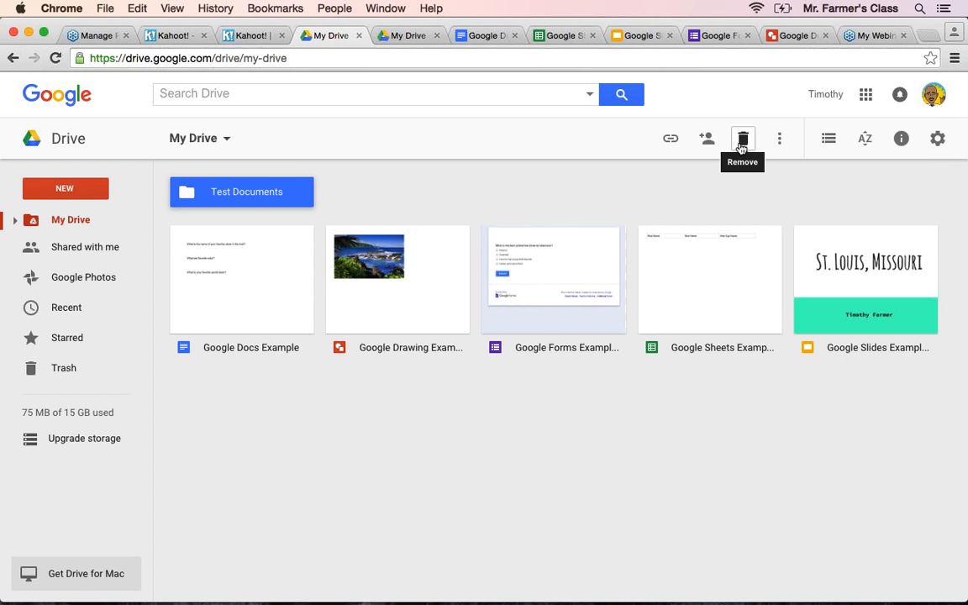
# Review the additional actions for the Test Documents folder and compare the list layout with the grid layout.
pyautogui.click(778, 145)
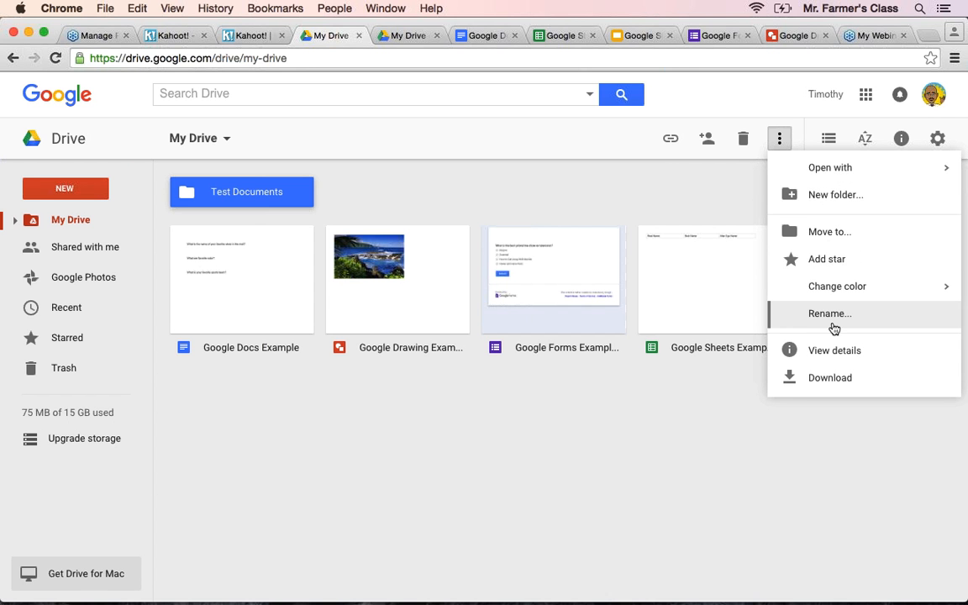
pyautogui.click(717, 376)
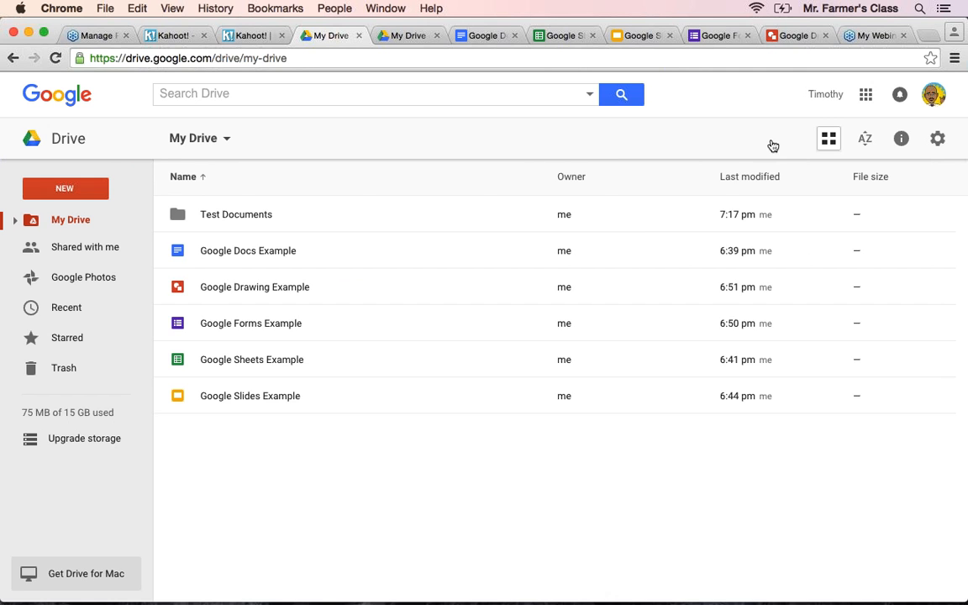
pyautogui.click(828, 139)
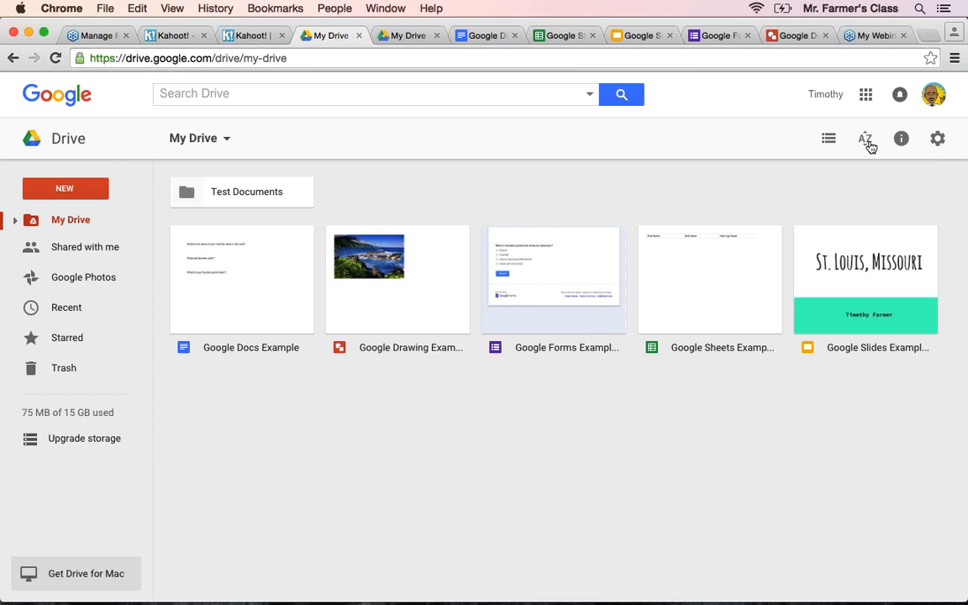
# Show the recent activity of My Drive and look over the available Drive settings options.
pyautogui.click(899, 141)
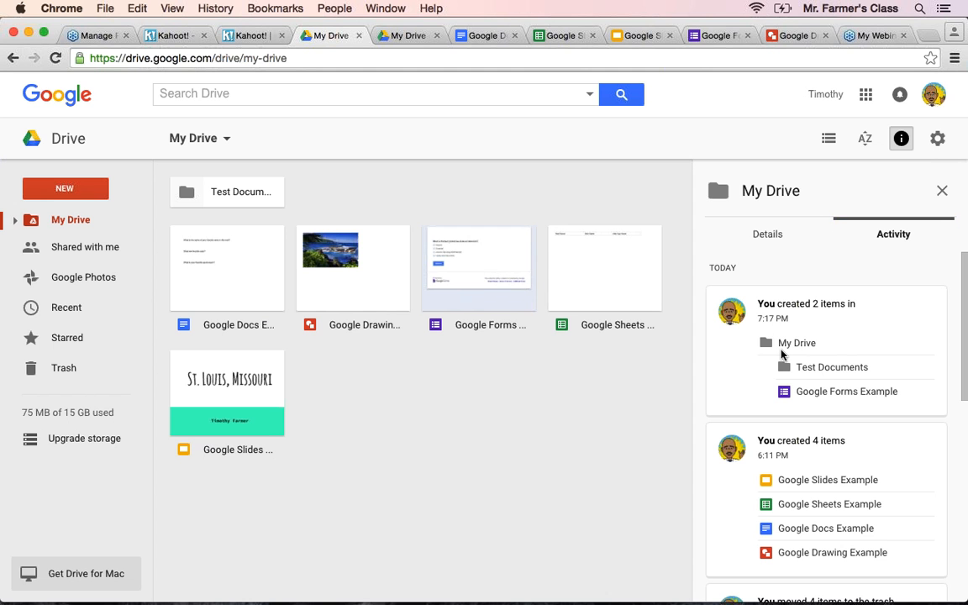
pyautogui.click(931, 150)
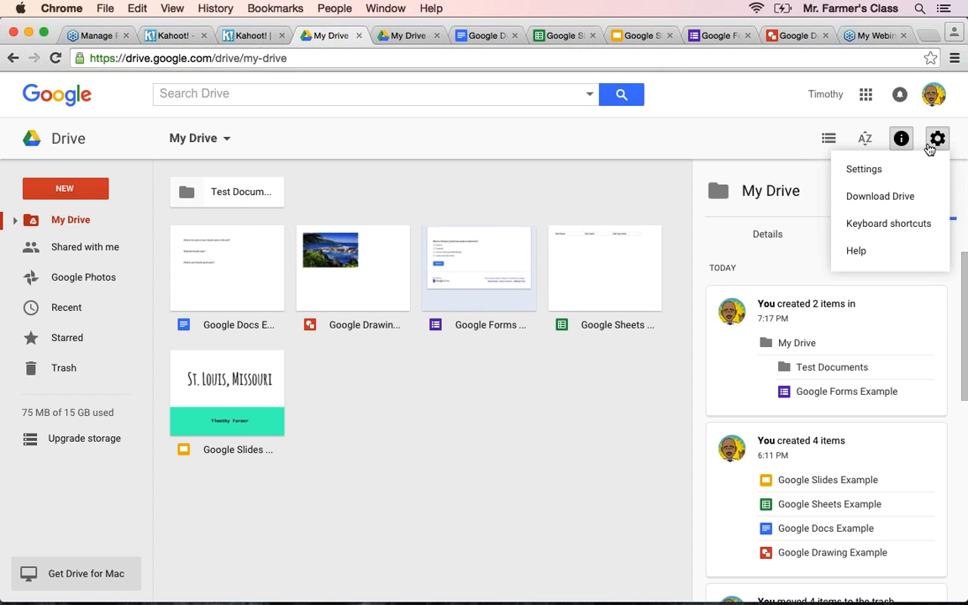
pyautogui.click(702, 171)
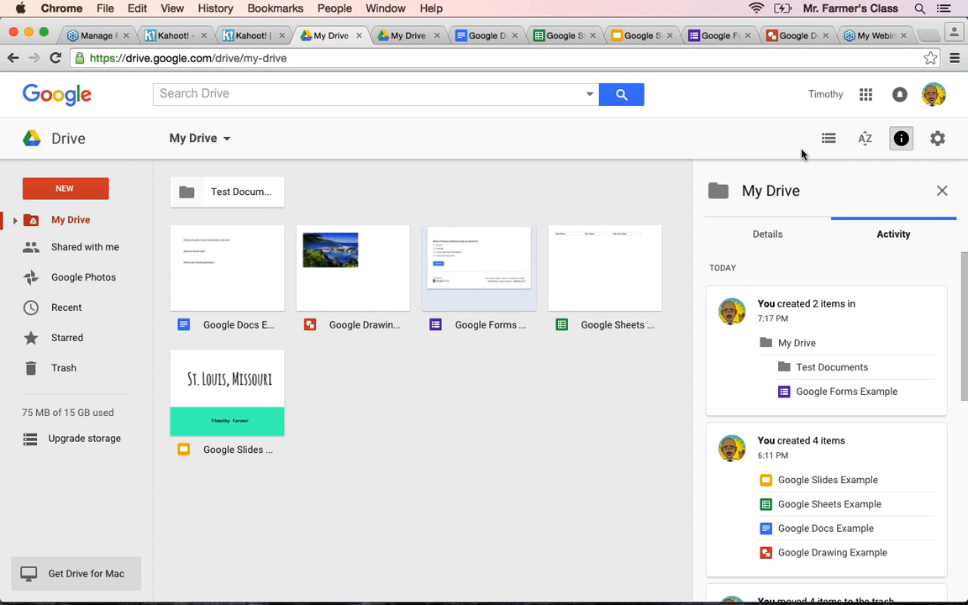
# Close the activity details and move the Google Docs Example file into the Test Documents folder.
pyautogui.click(901, 138)
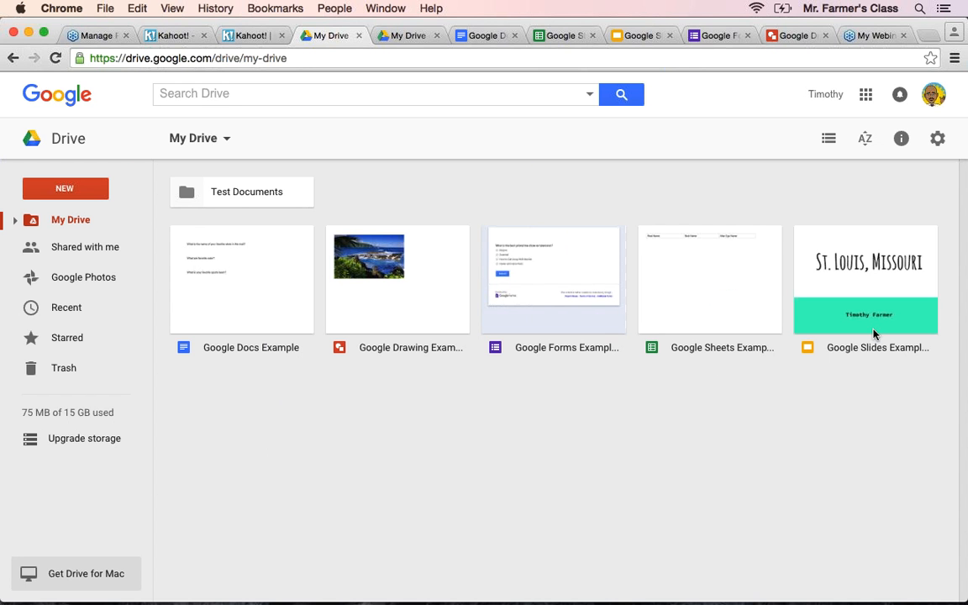
pyautogui.click(255, 284)
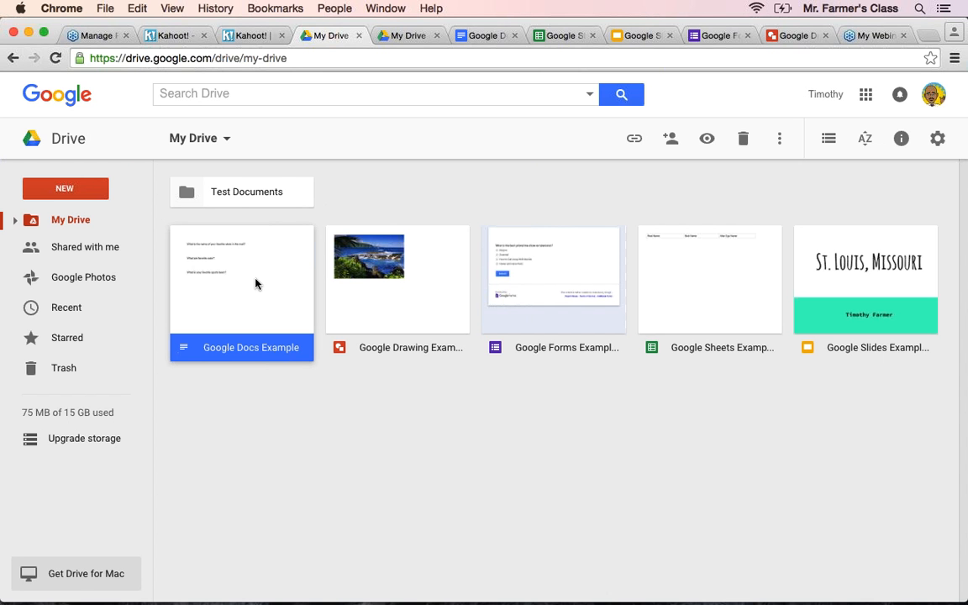
pyautogui.moveTo(256, 284); pyautogui.dragTo(259, 205)
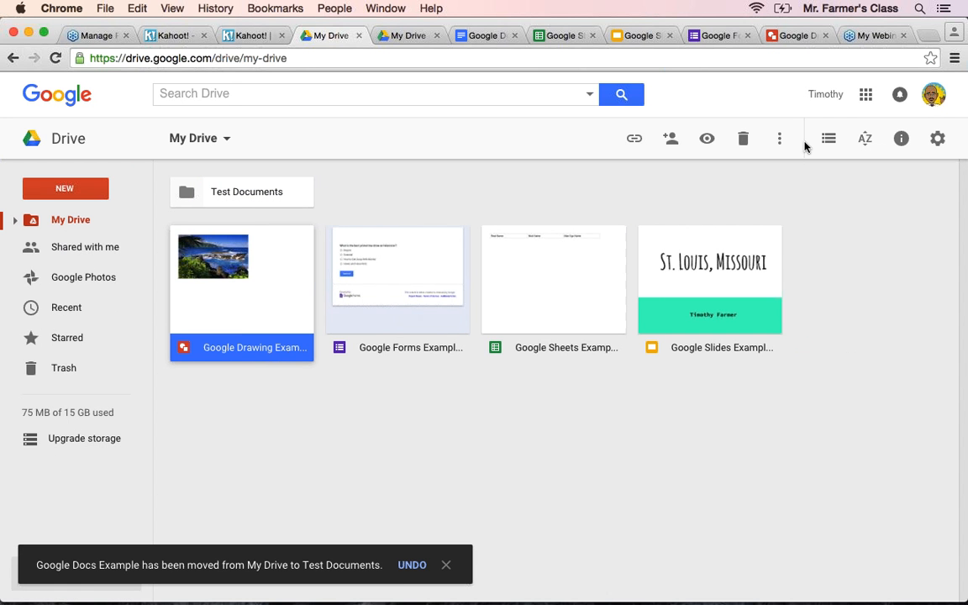
pyautogui.click(947, 59)
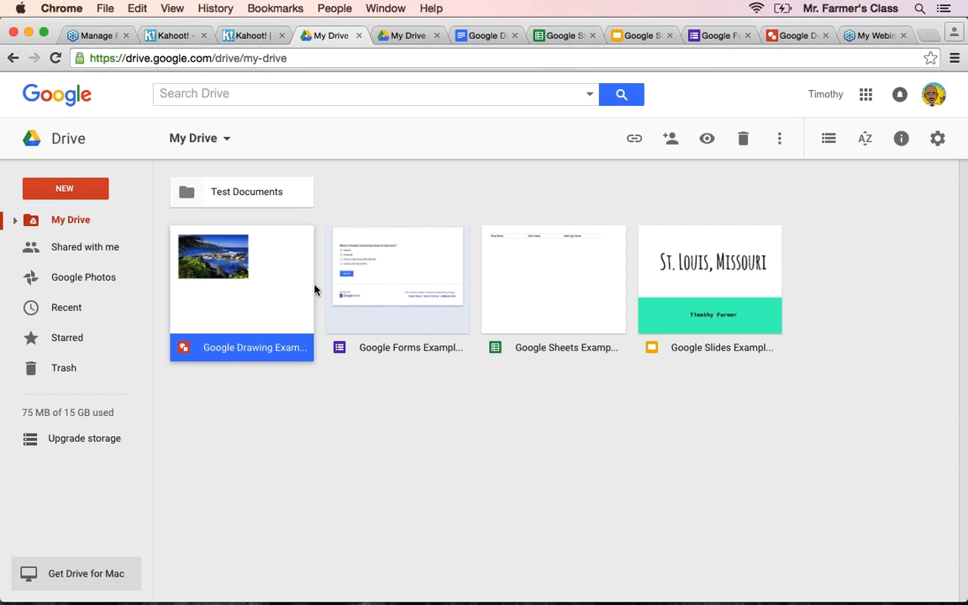
# Move the remaining Drawing, Forms, Sheets and Slides example files together into the Test Documents folder.
pyautogui.keyDown('shift'); pyautogui.click(715, 252); pyautogui.keyUp('shift')
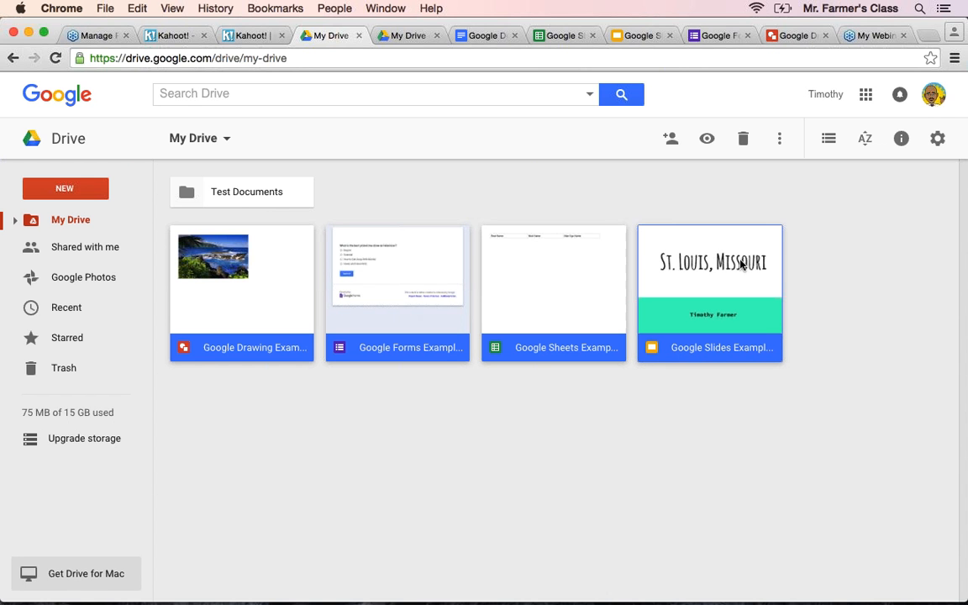
pyautogui.click(847, 320)
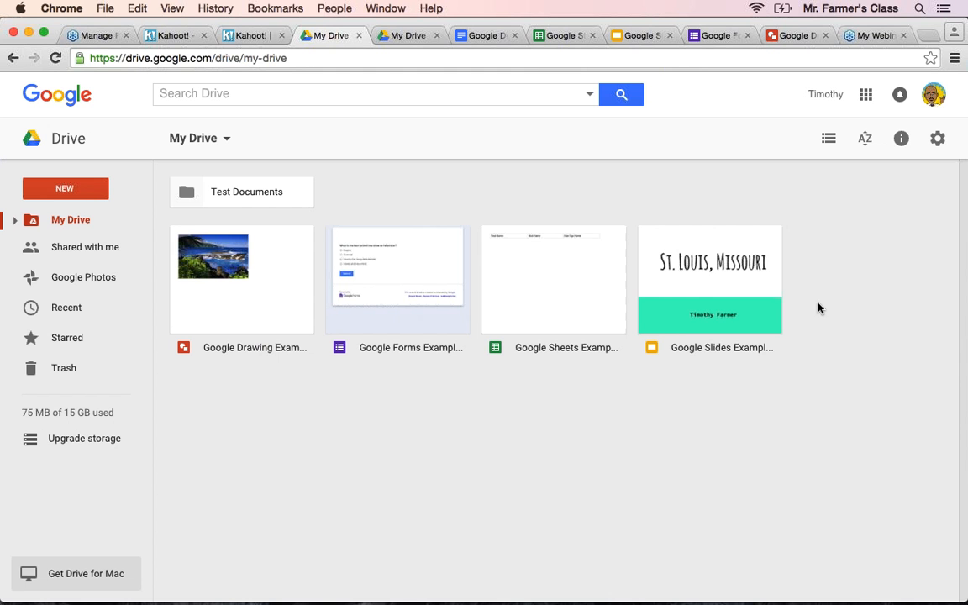
pyautogui.moveTo(828, 306)
pyautogui.mouseDown()
pyautogui.moveTo(579, 311)
pyautogui.moveTo(359, 285)
pyautogui.moveTo(253, 285)
pyautogui.mouseUp()
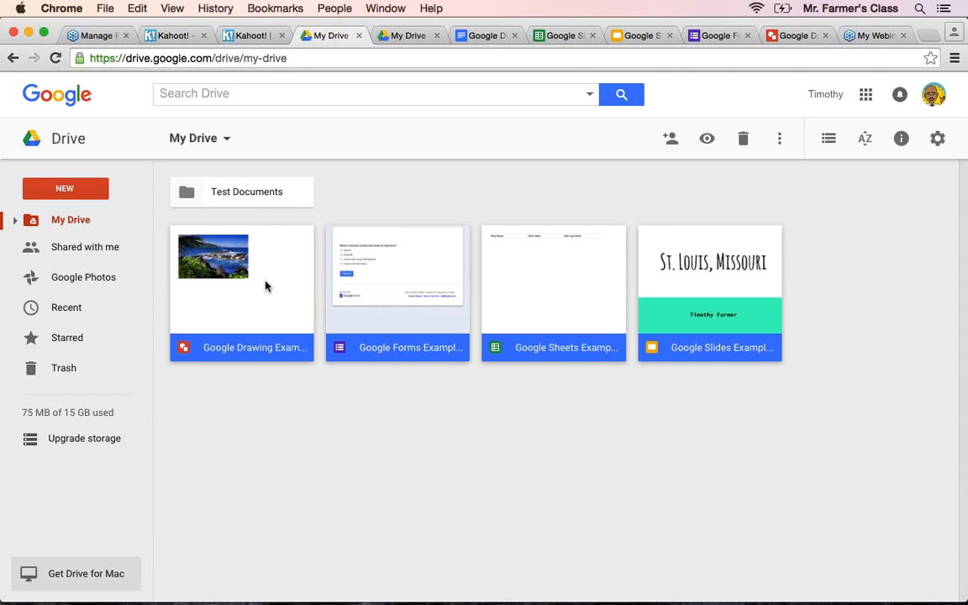
pyautogui.moveTo(264, 284)
pyautogui.mouseDown()
pyautogui.moveTo(279, 270)
pyautogui.moveTo(269, 198)
pyautogui.mouseUp()
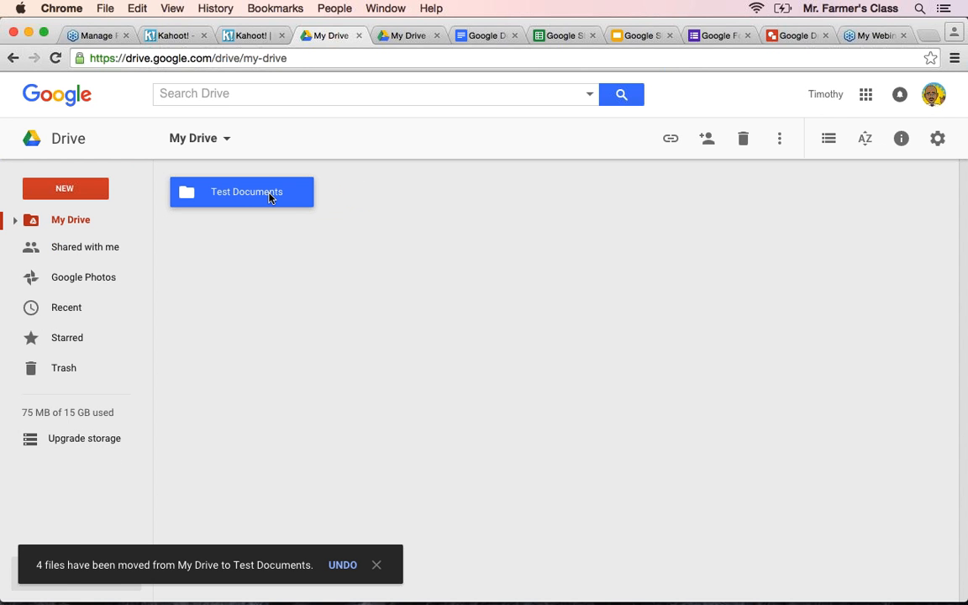
pyautogui.click(305, 227)
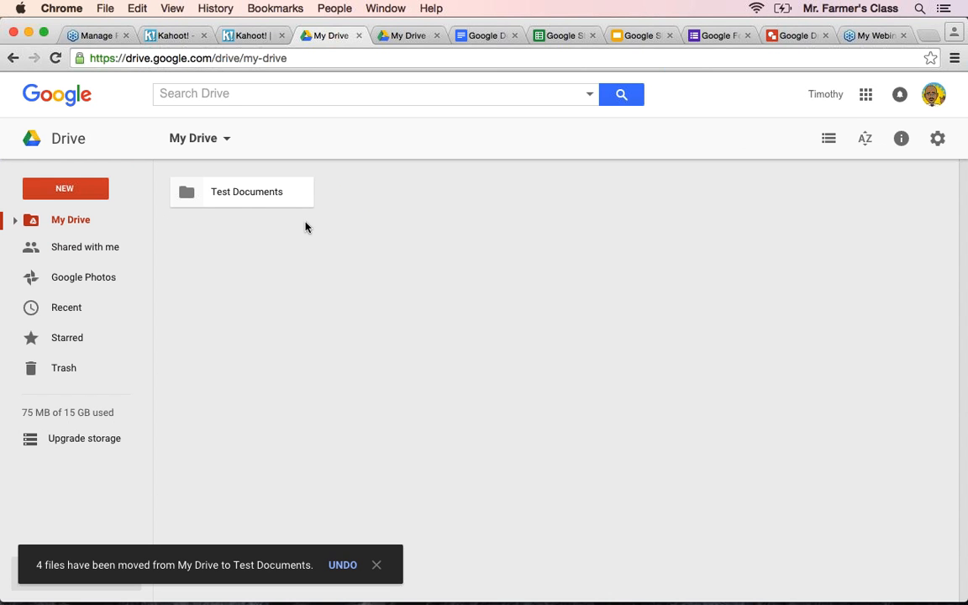
# Open the Test Documents folder and look over the actions available for the Google Docs Example file.
pyautogui.doubleClick(293, 198)
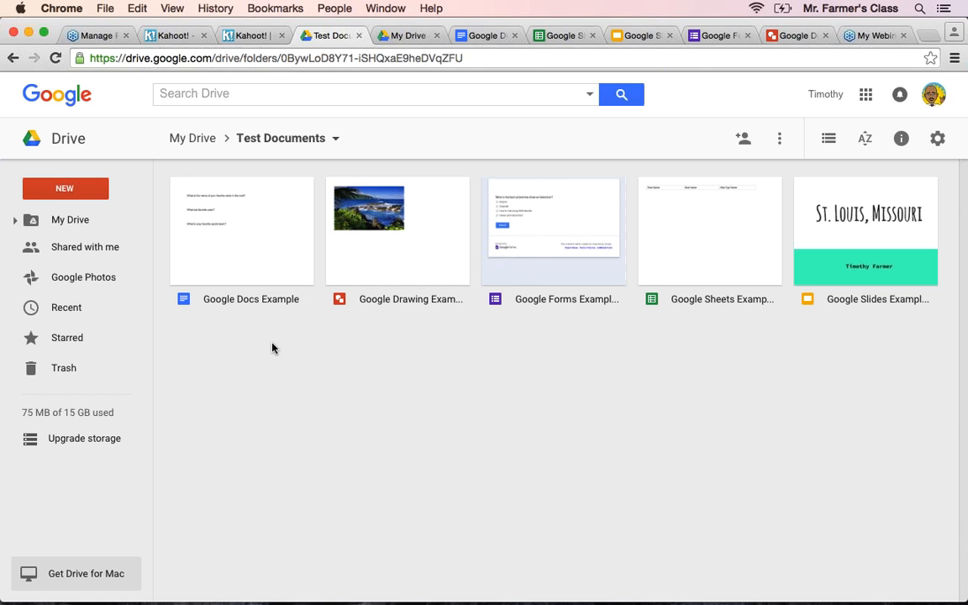
pyautogui.click(278, 258)
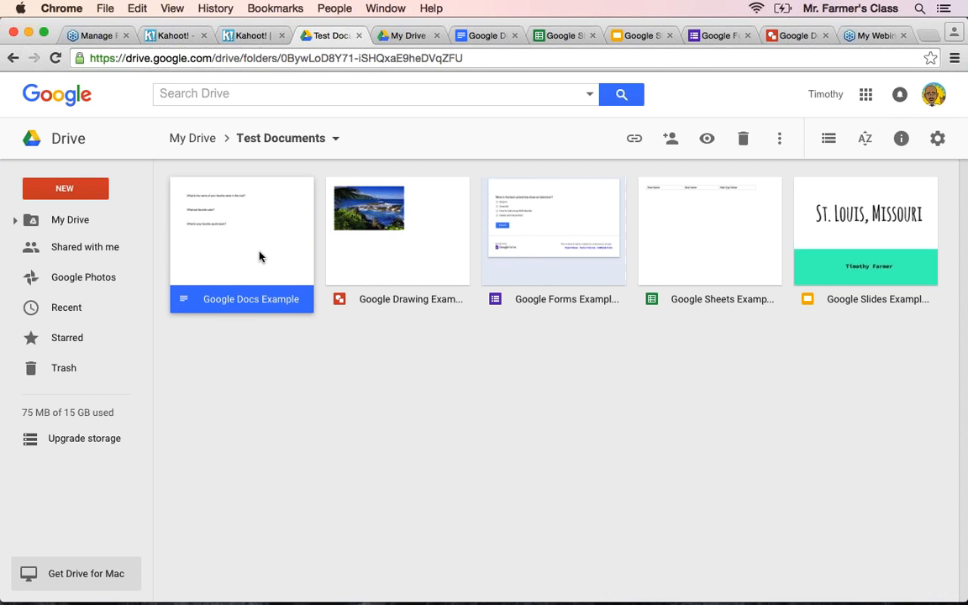
pyautogui.click(244, 444)
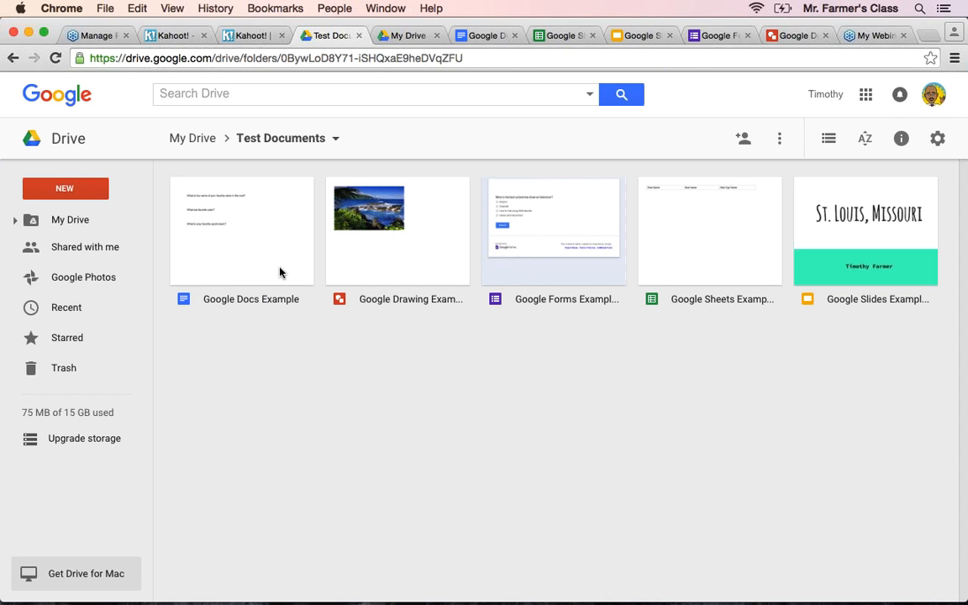
pyautogui.click(273, 265)
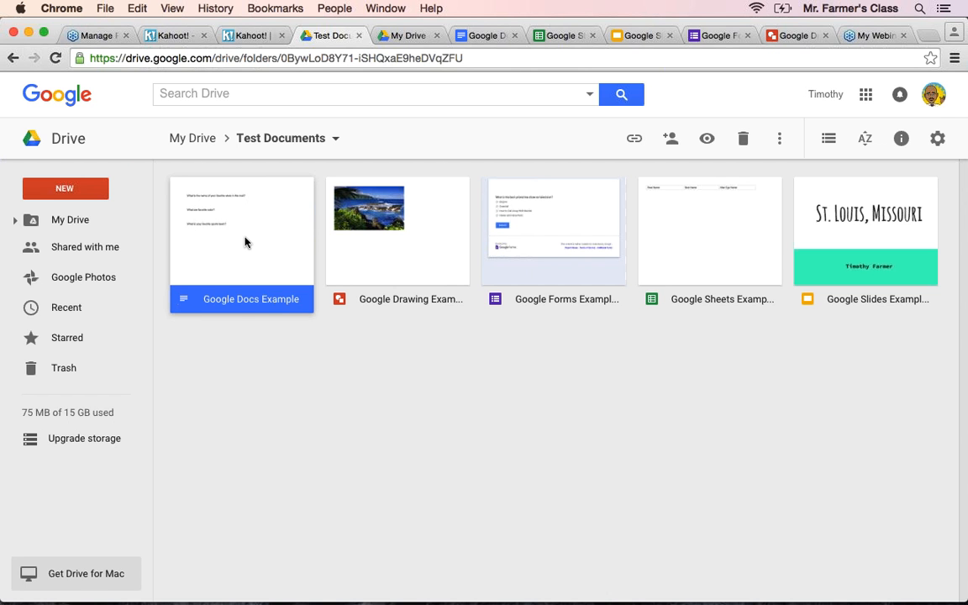
pyautogui.rightClick(244, 242)
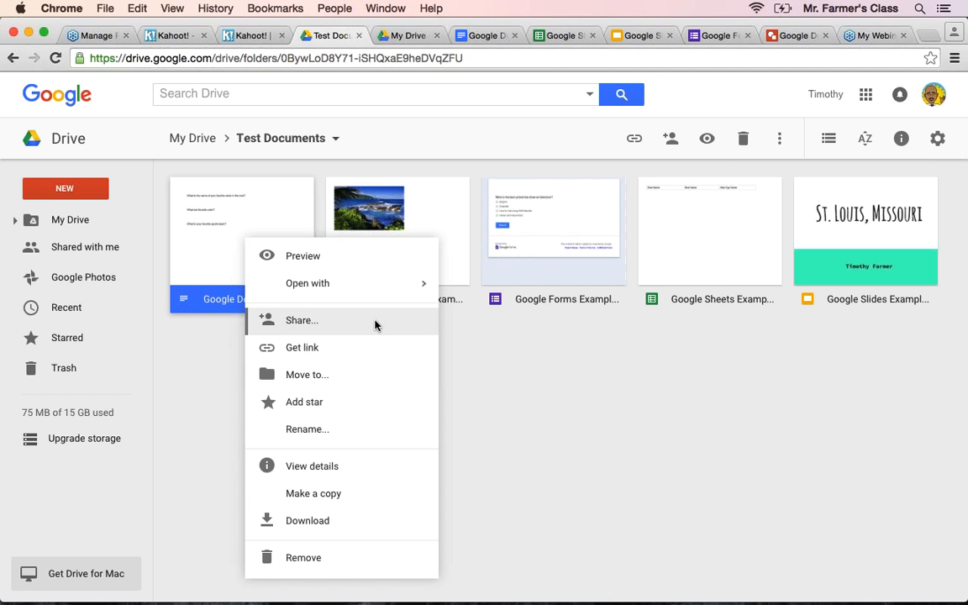
pyautogui.click(467, 390)
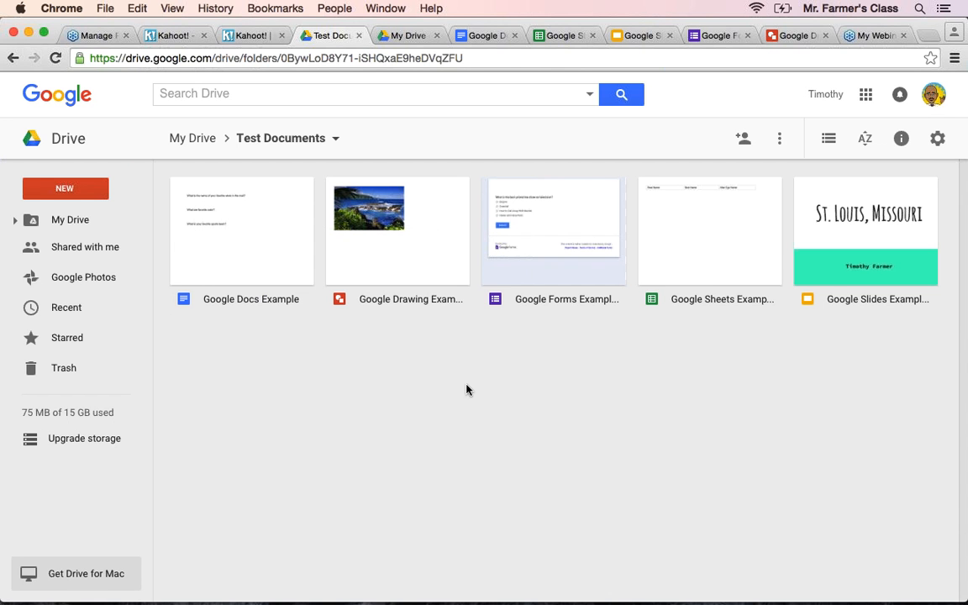
# Turn on link sharing for the Google Docs Example file and set it to "Anyone with the link can edit".
pyautogui.click(280, 235)
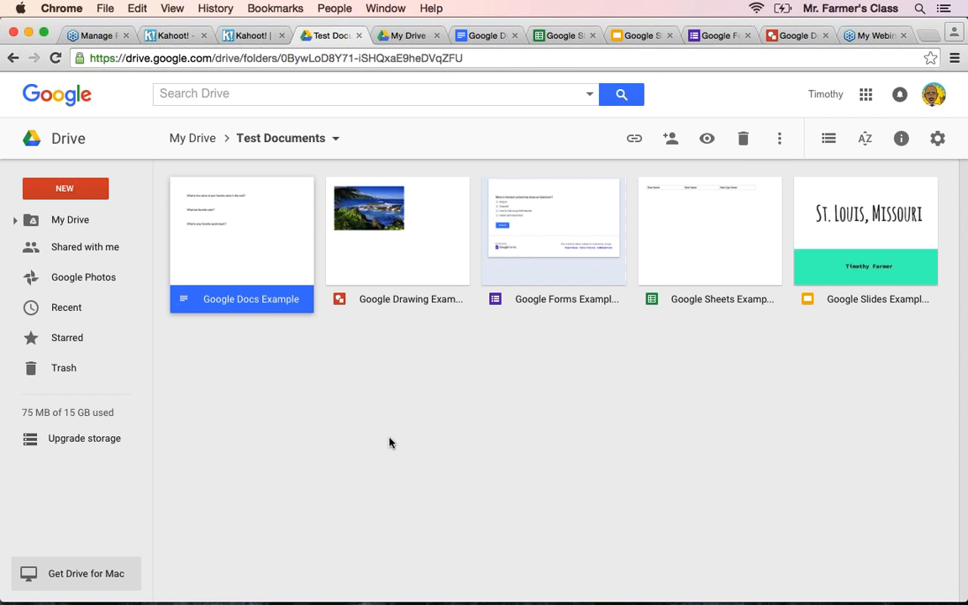
pyautogui.rightClick(249, 253)
pyautogui.click(316, 339)
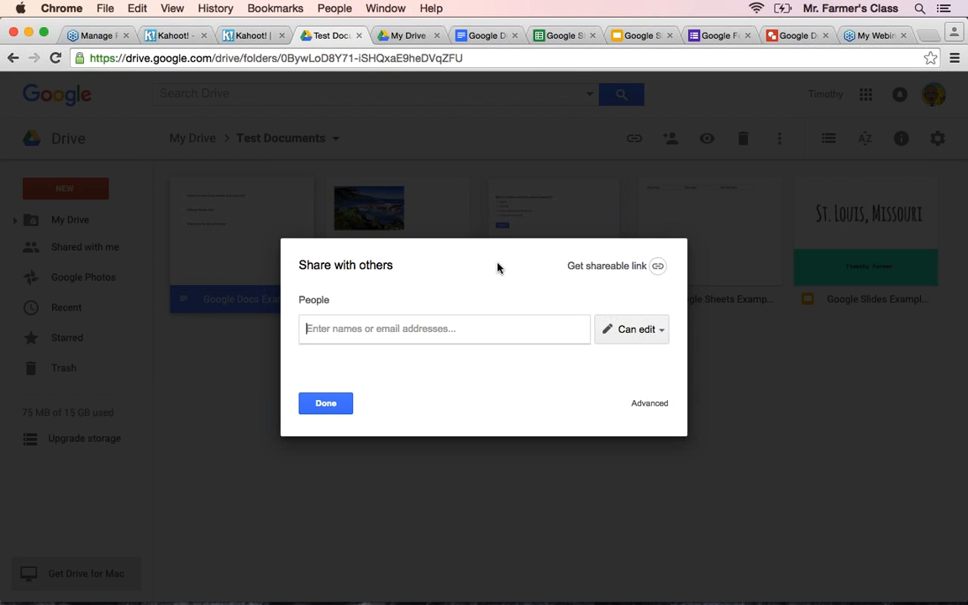
pyautogui.click(591, 268)
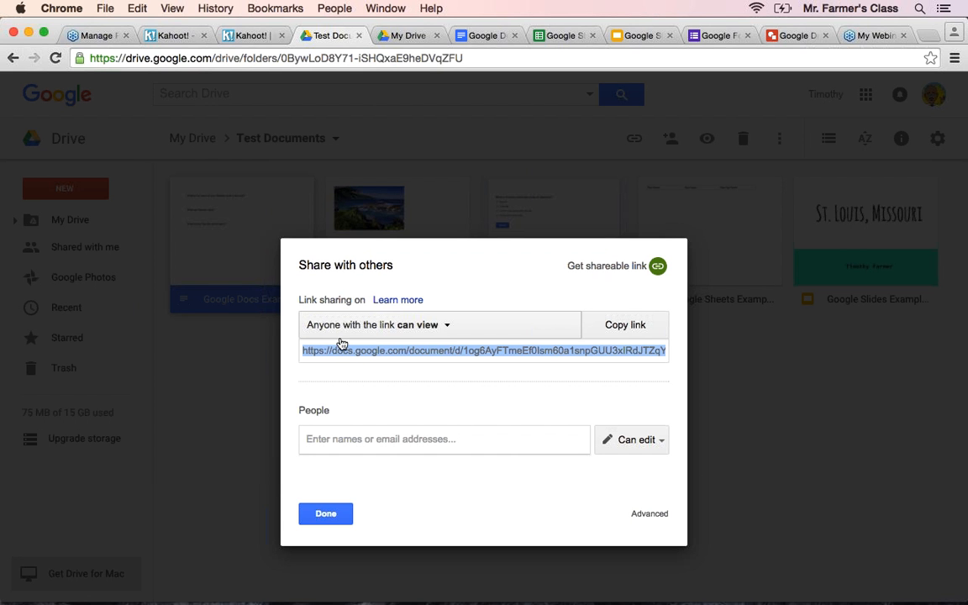
pyautogui.click(447, 330)
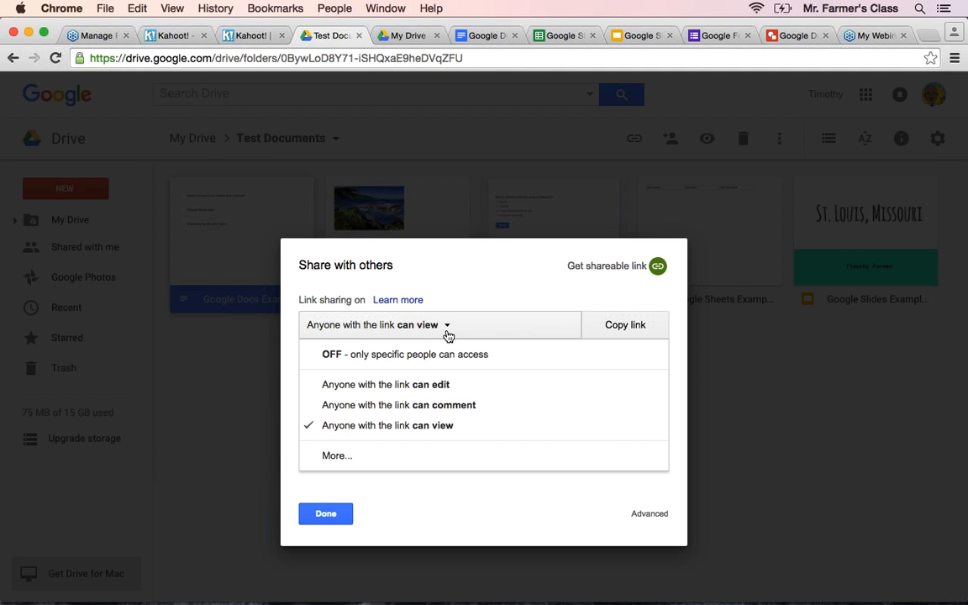
pyautogui.click(427, 385)
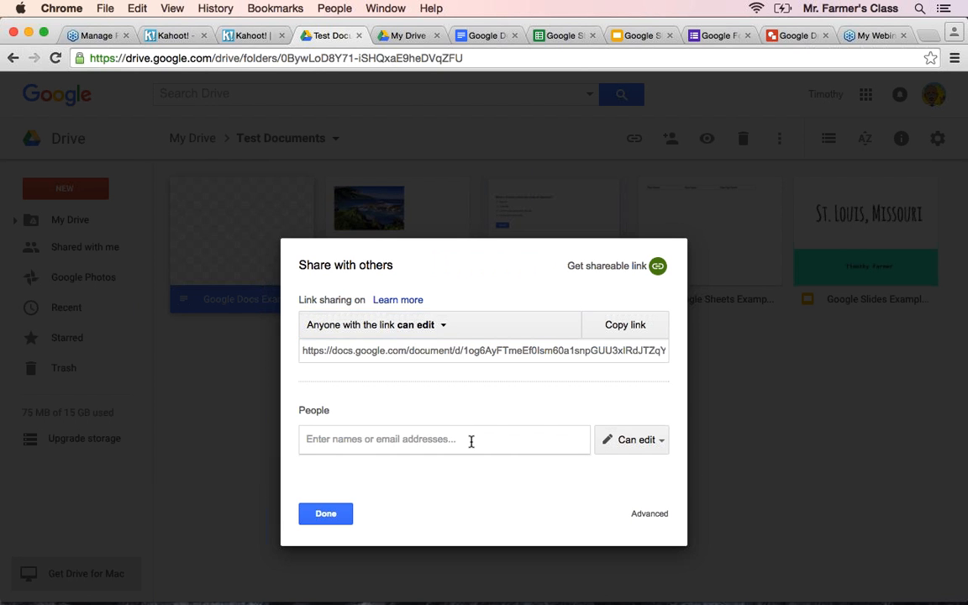
# Review the permission levels for invited people, select the document's shareable link, and finish the sharing settings.
pyautogui.click(658, 448)
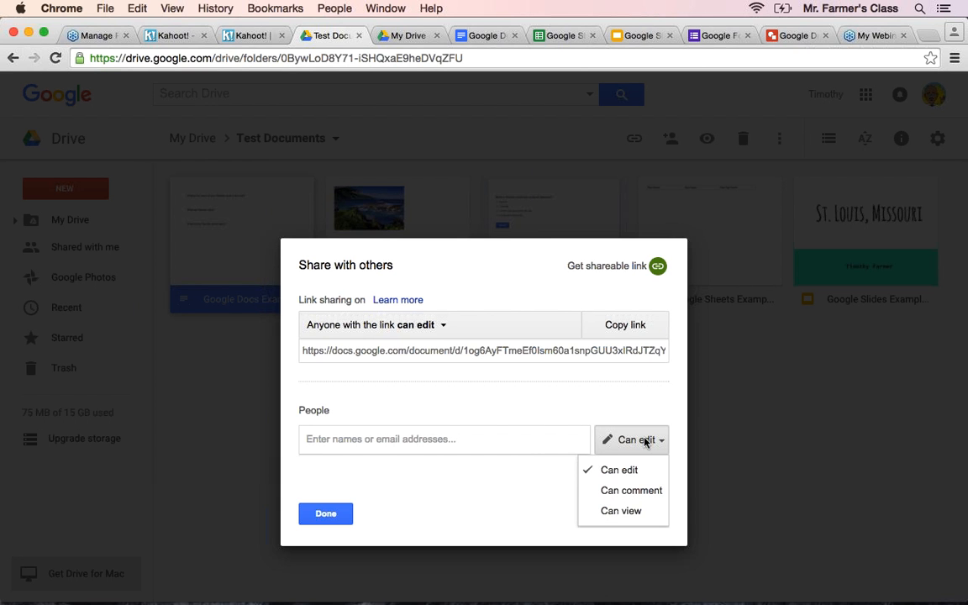
pyautogui.click(559, 507)
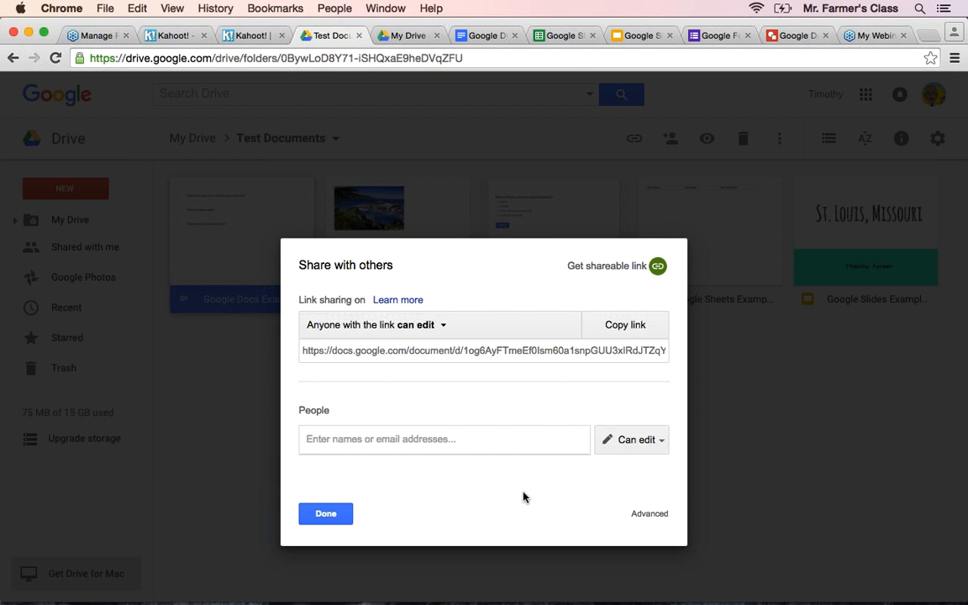
pyautogui.click(531, 352)
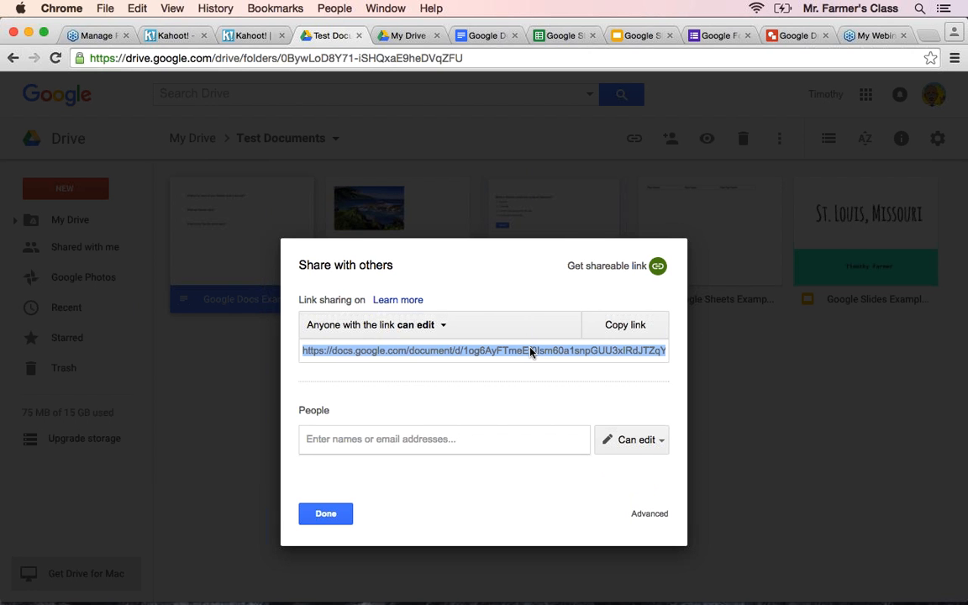
pyautogui.click(320, 514)
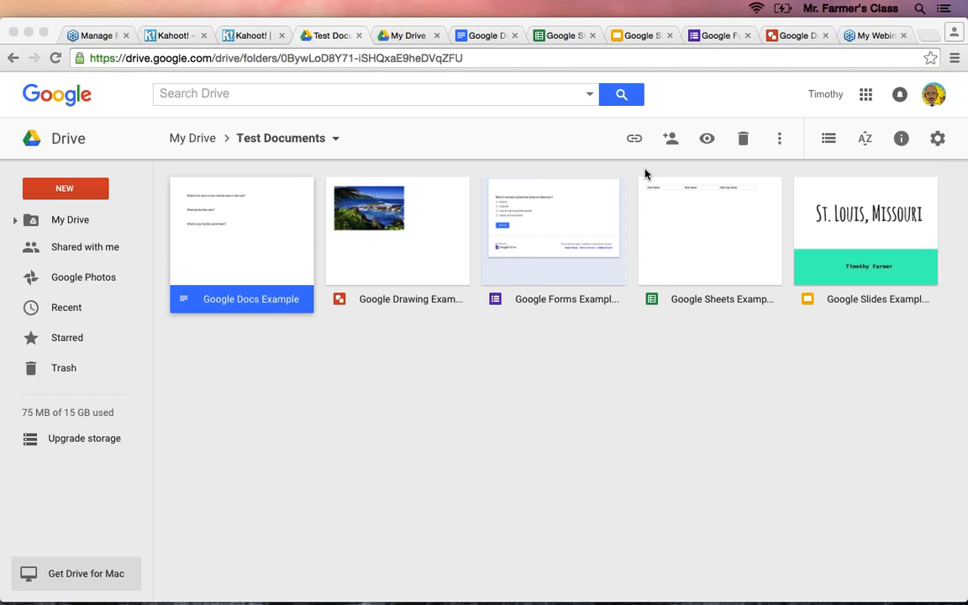
pyautogui.click(504, 391)
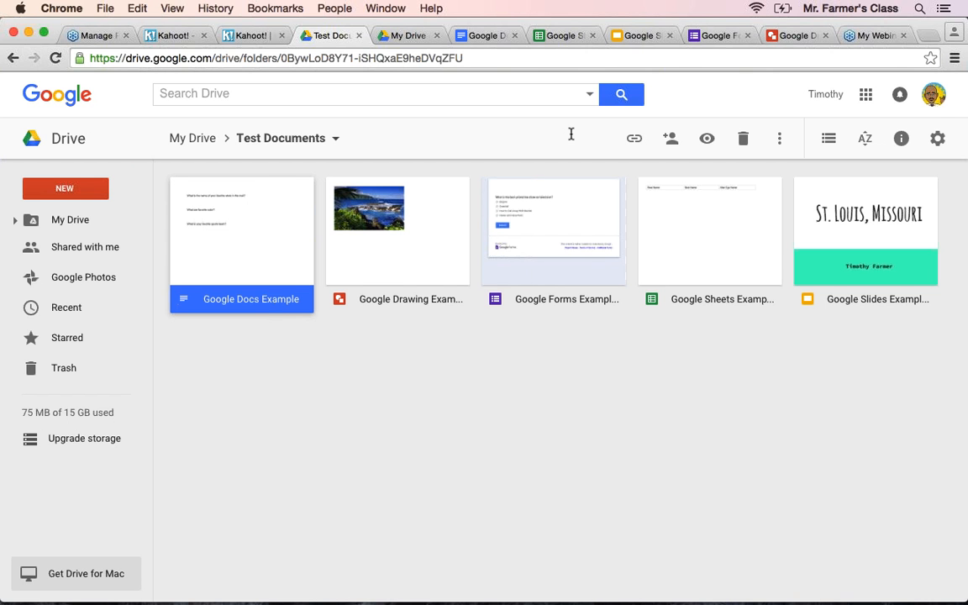
# Switch to the open Google Docs Example document and add "Bloomingdales" on a new line below "Macy's".
pyautogui.click(480, 37)
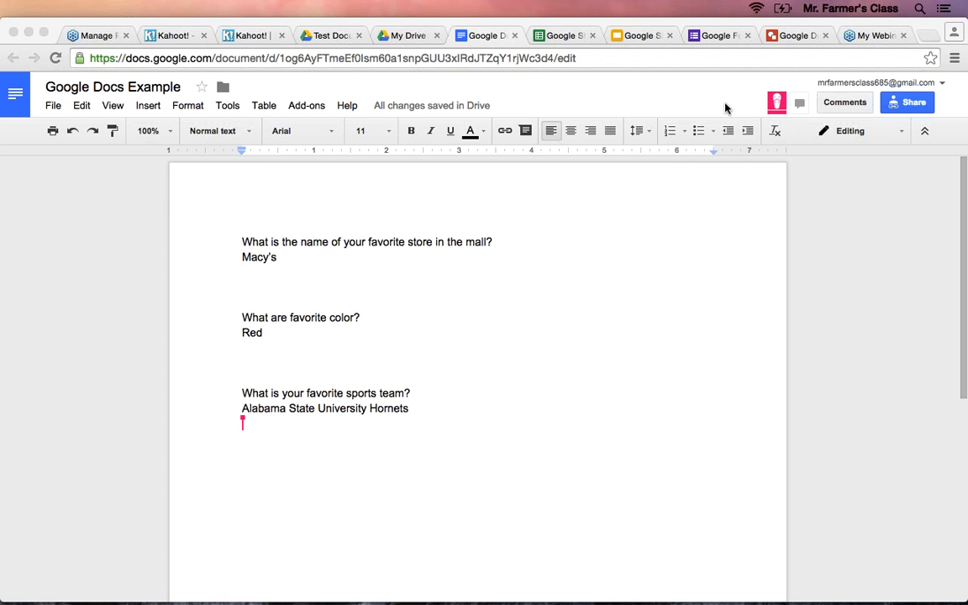
pyautogui.click(328, 255)
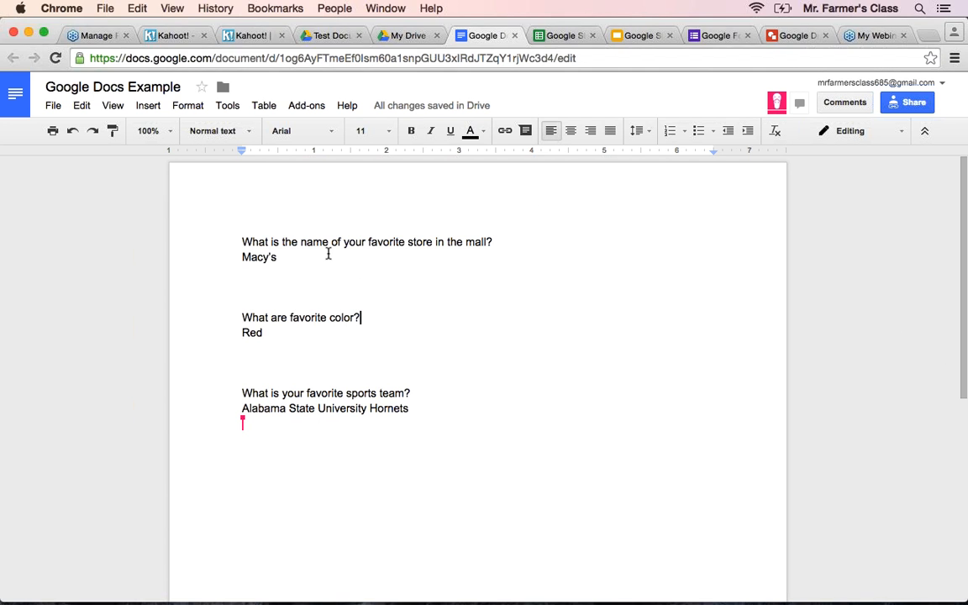
pyautogui.press('Return')
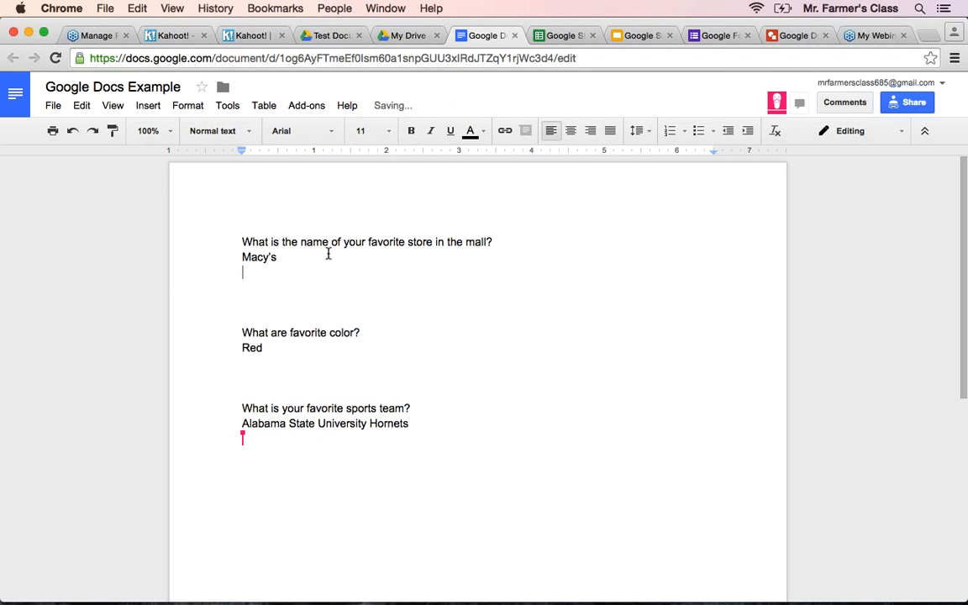
pyautogui.write('Bloomingdales')
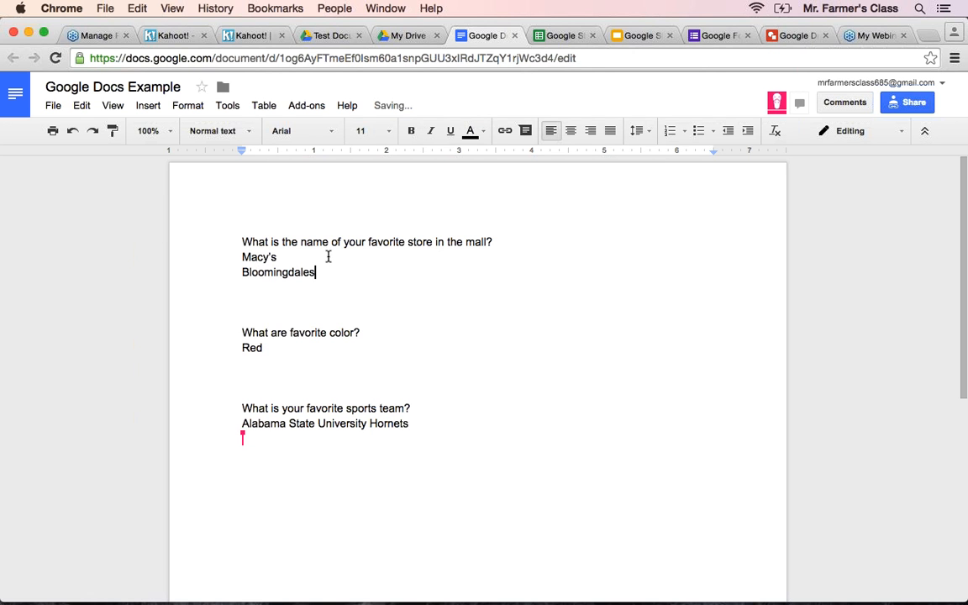
# Add "Krimson" below "Red" as a favorite color and "Morehouse College" below "Alabama State University Hornets" as a favorite sports team.
pyautogui.click(293, 362)
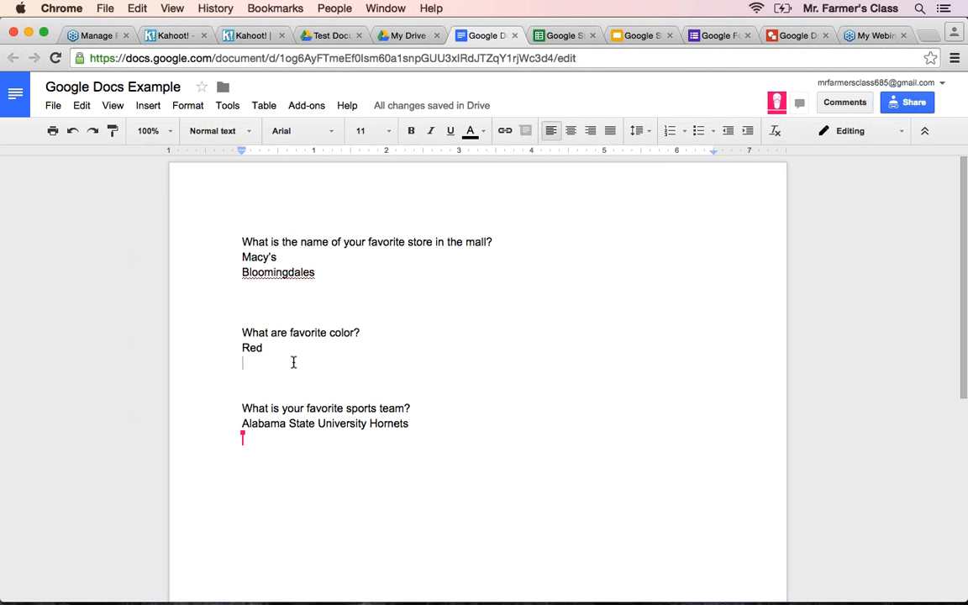
pyautogui.write('Kr')
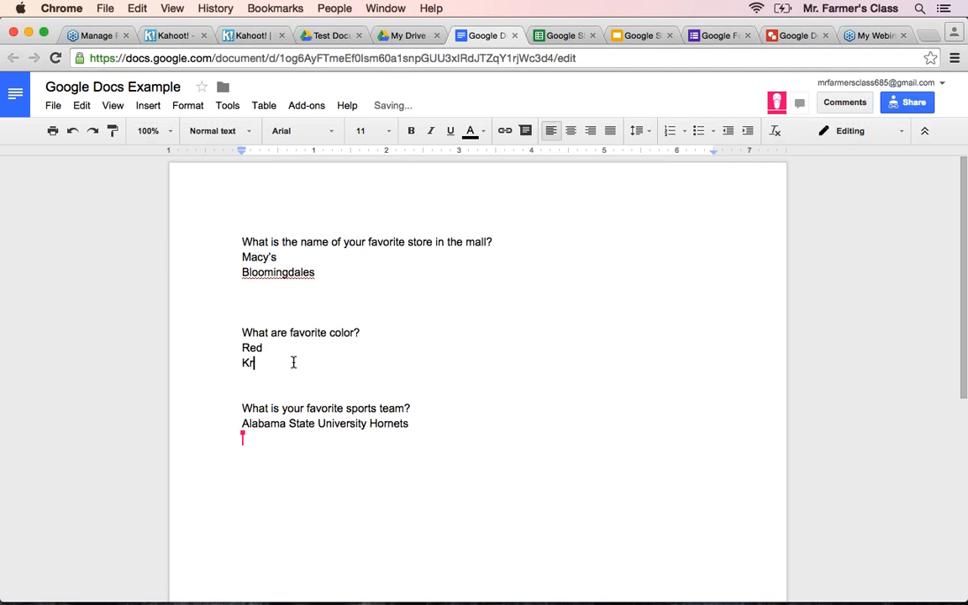
pyautogui.write('imson')
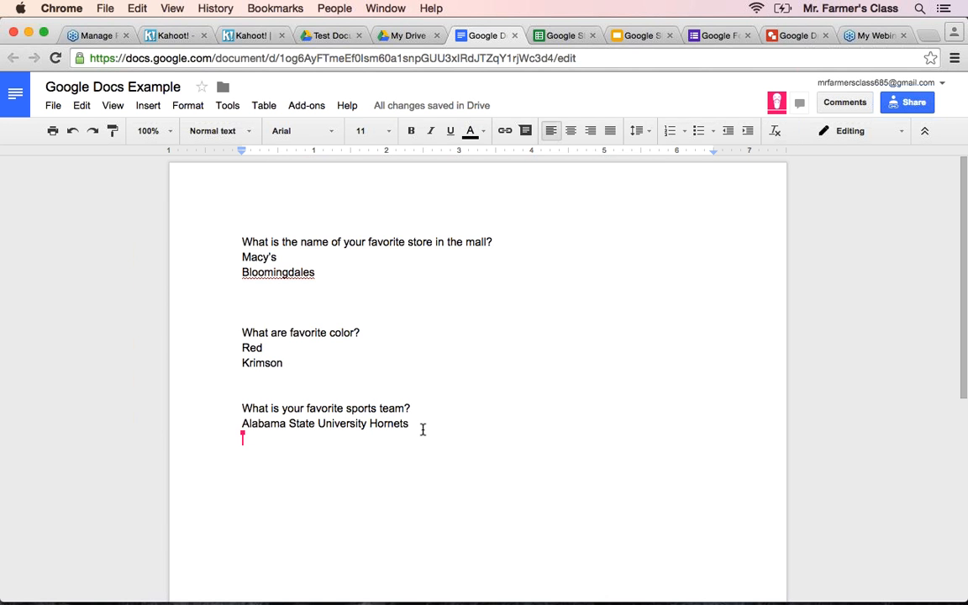
pyautogui.press('Return')
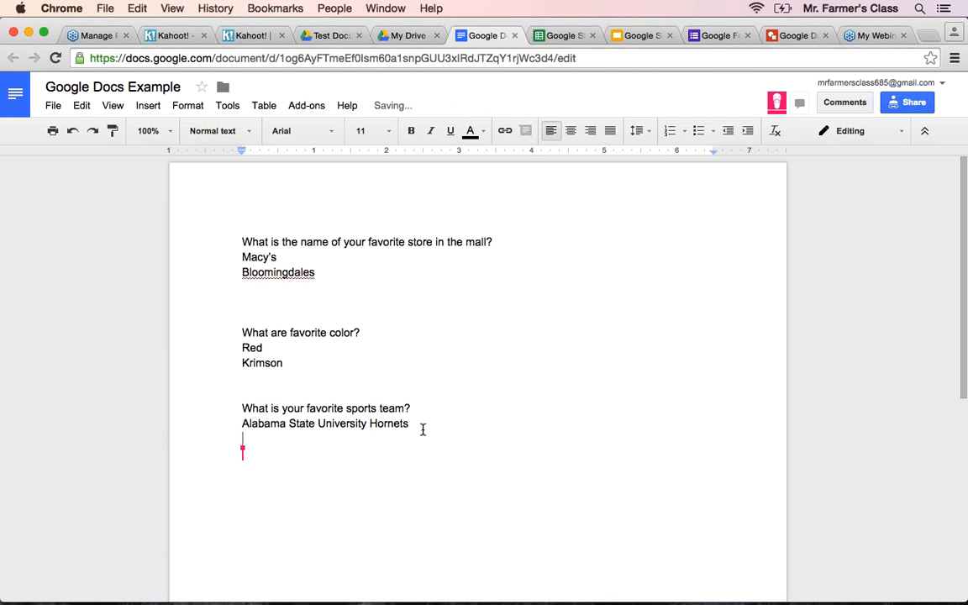
pyautogui.write('Morehouse College')
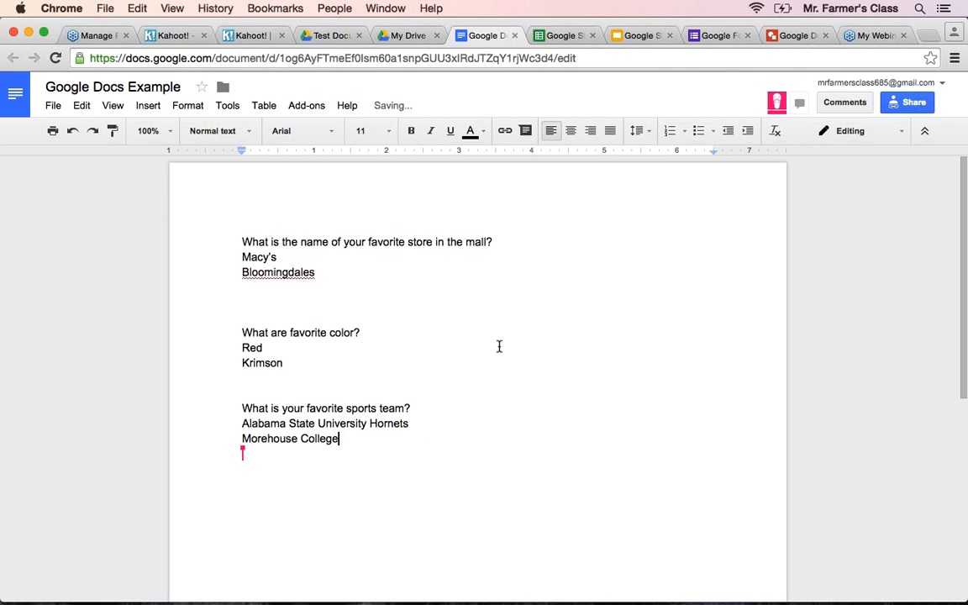
pyautogui.click(344, 286)
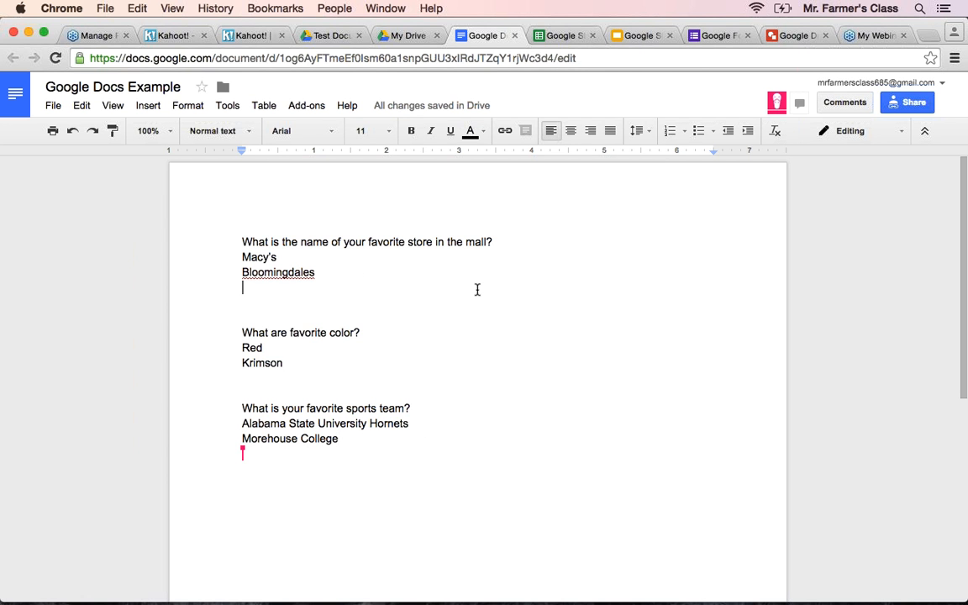
# Remove the extra blank line between "Bloomingdales" and the favorite color question.
pyautogui.click(284, 314)
pyautogui.press('BackSpace')
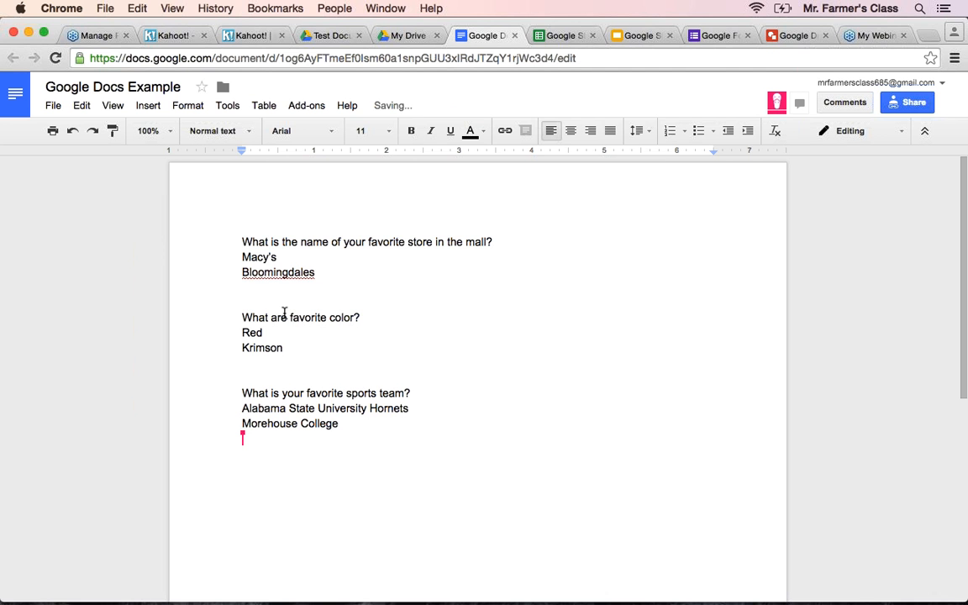
pyautogui.click(273, 370)
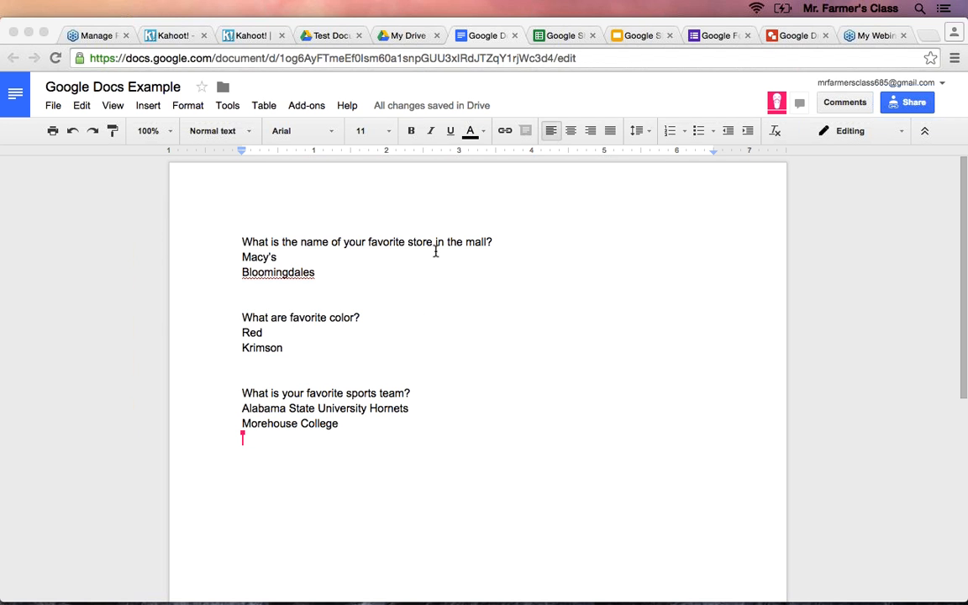
pyautogui.click(430, 361)
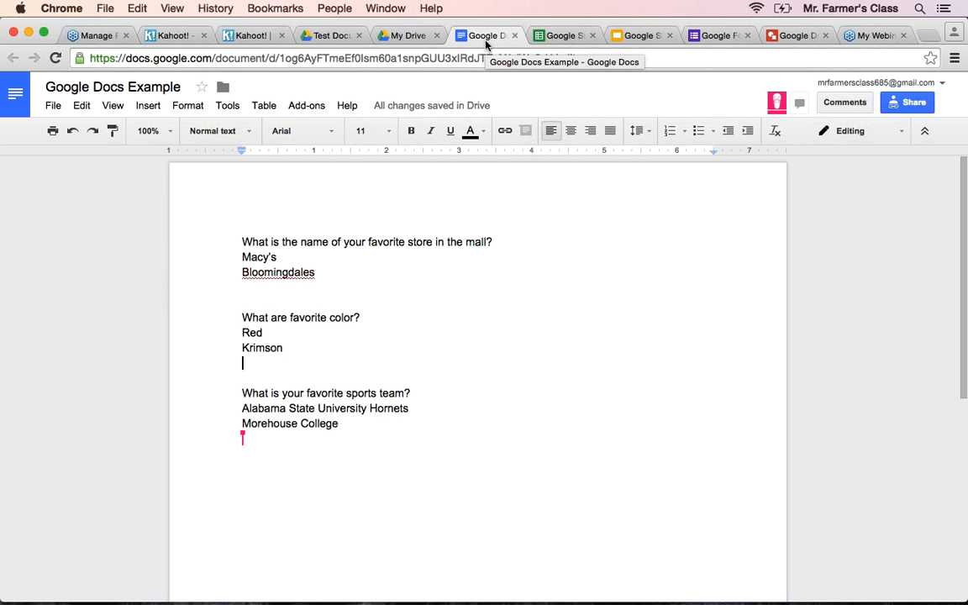
# Close the redundant My Drive browser tab and return to the Test Documents folder.
pyautogui.click(401, 37)
pyautogui.click(337, 37)
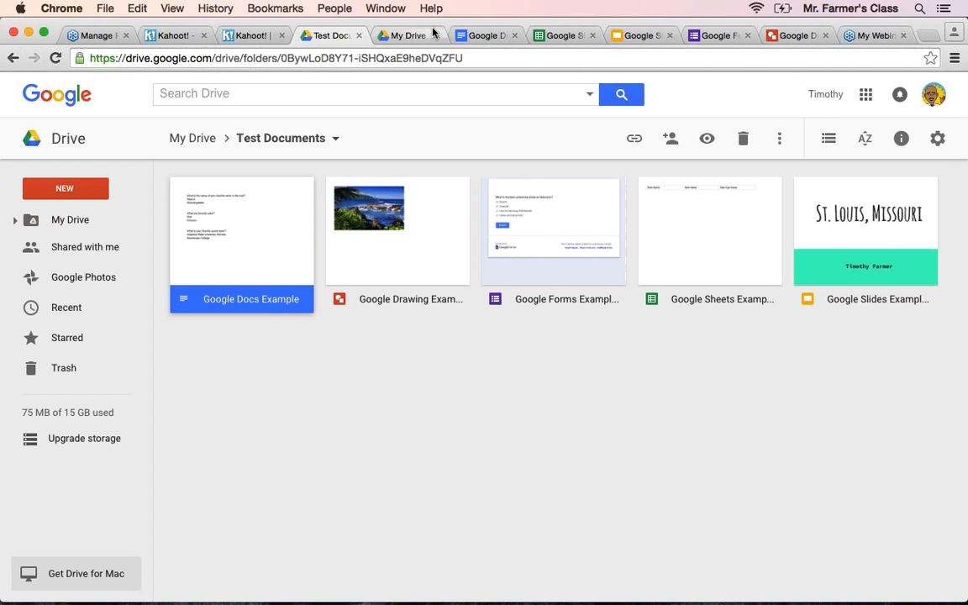
pyautogui.click(436, 37)
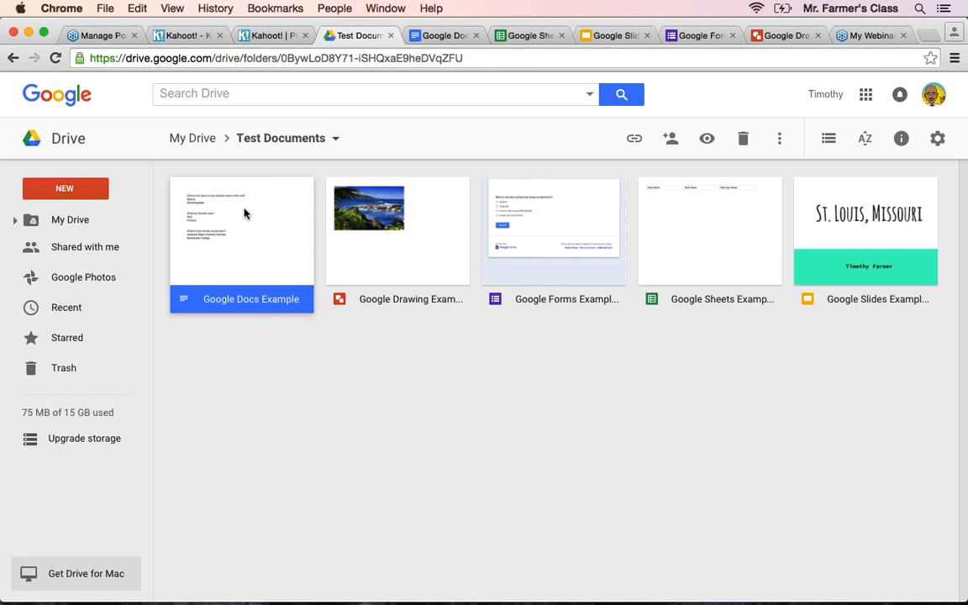
pyautogui.click(441, 36)
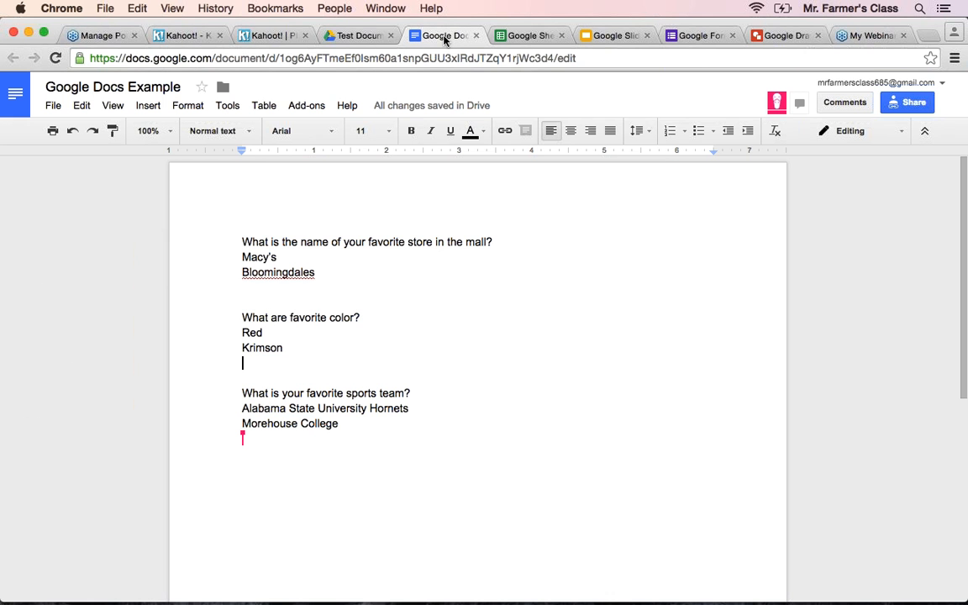
pyautogui.click(353, 37)
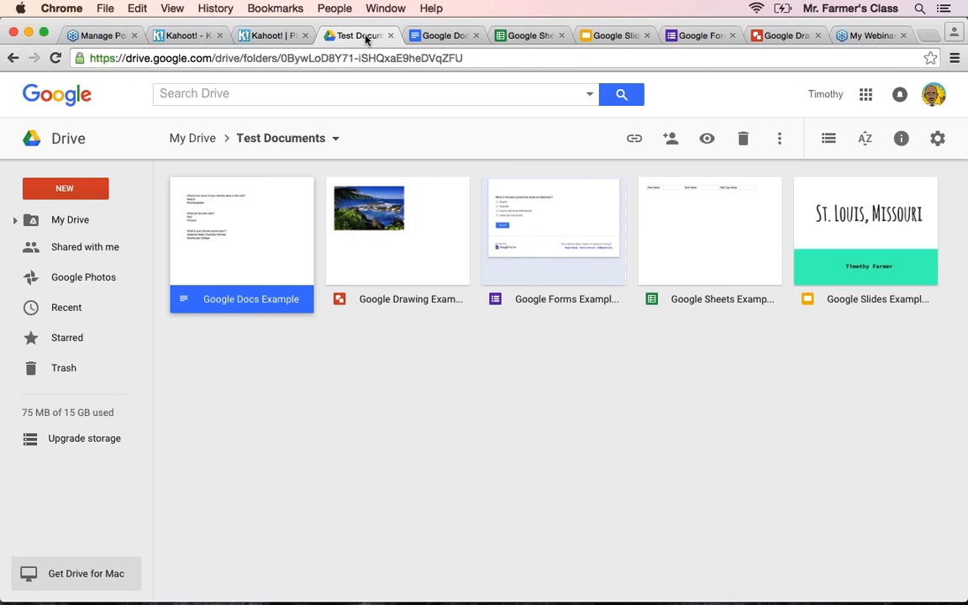
pyautogui.click(427, 36)
pyautogui.click(365, 38)
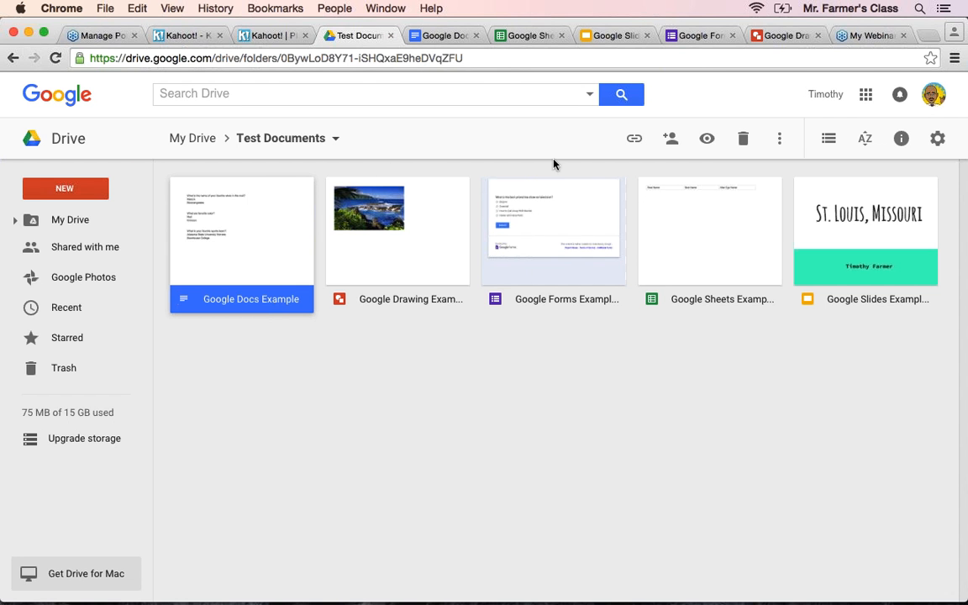
# Open the sharing settings of the Google Sheets Example file in the Test Documents folder.
pyautogui.click(517, 36)
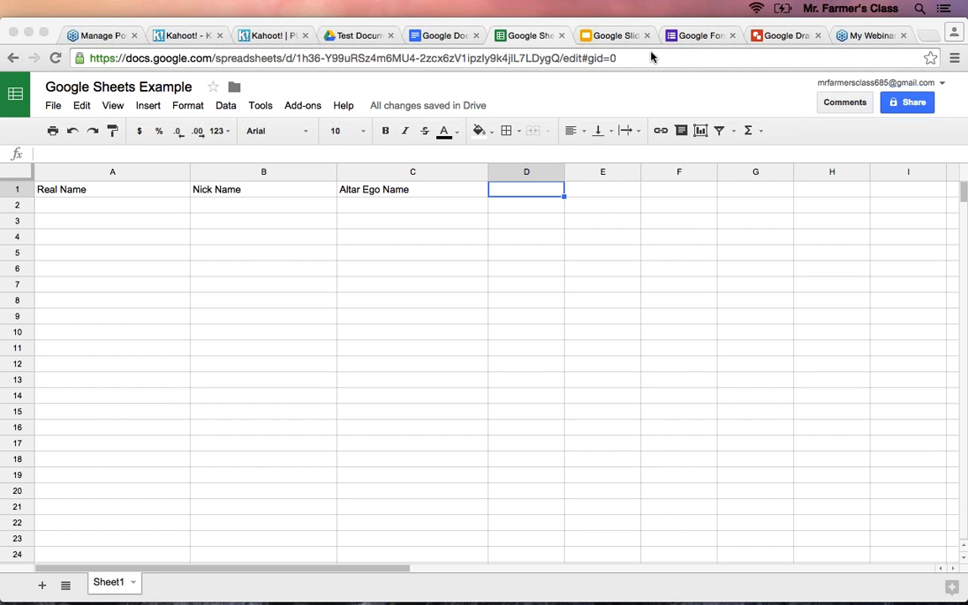
pyautogui.click(361, 35)
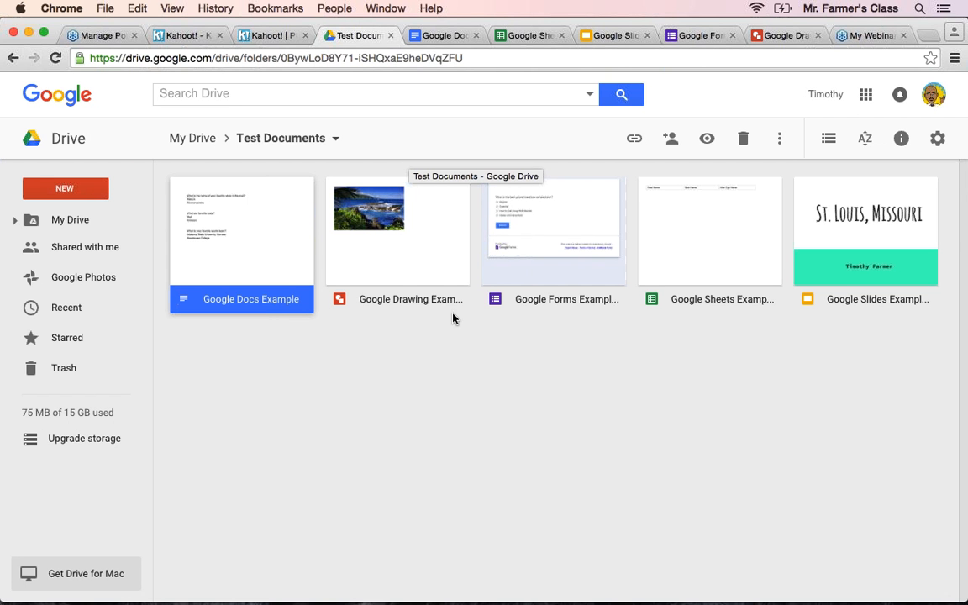
pyautogui.click(689, 244)
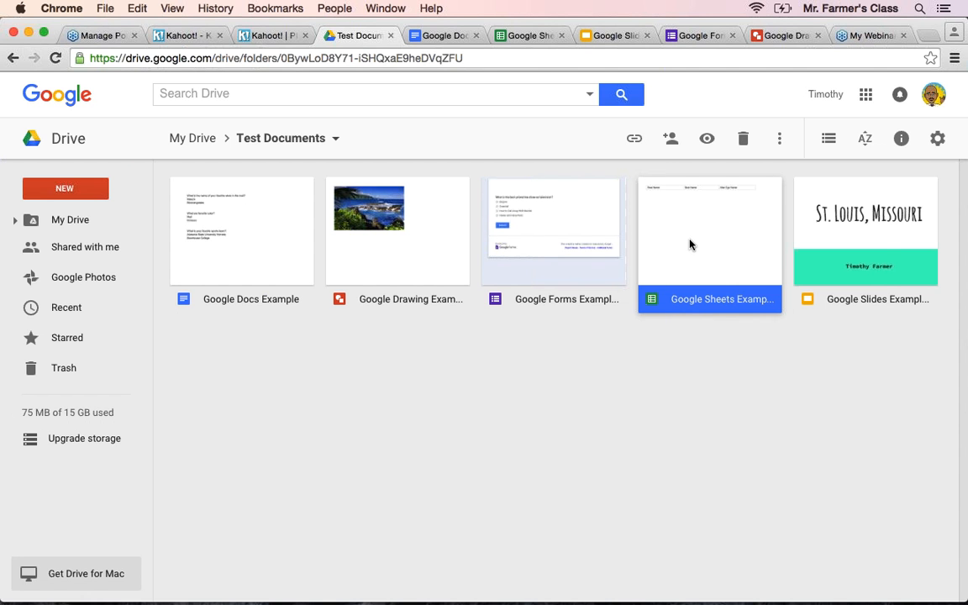
pyautogui.rightClick(689, 244)
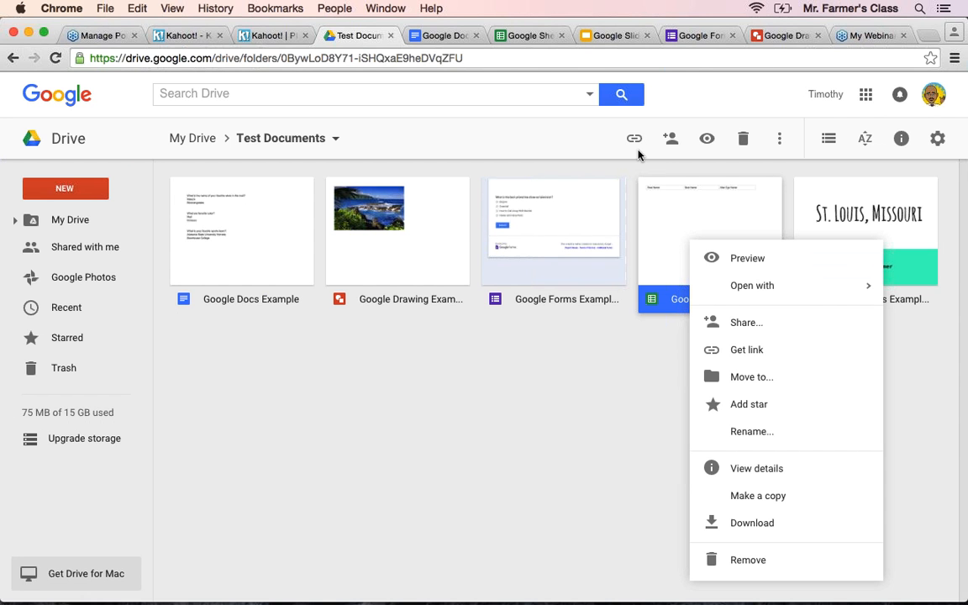
pyautogui.click(510, 145)
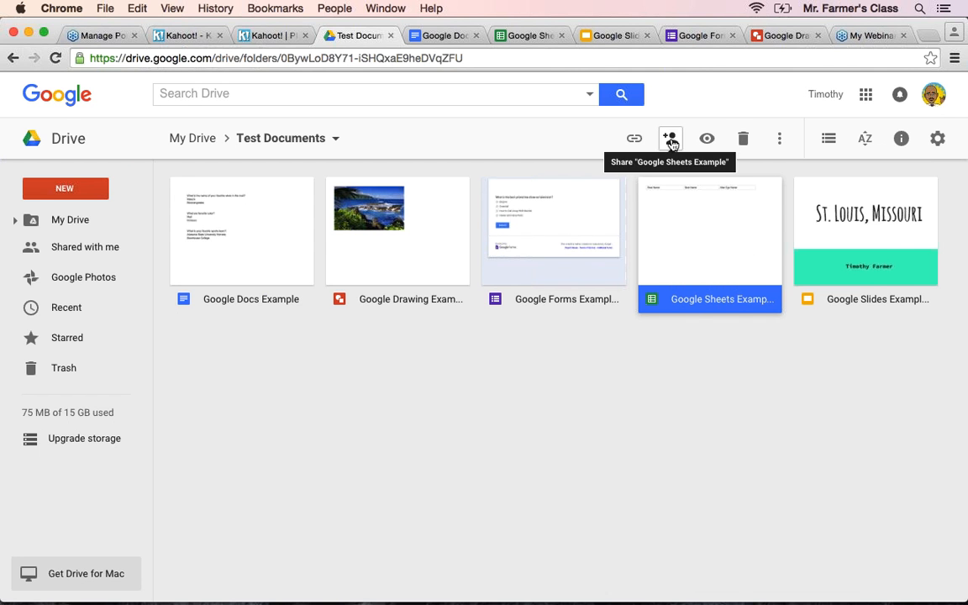
pyautogui.rightClick(699, 219)
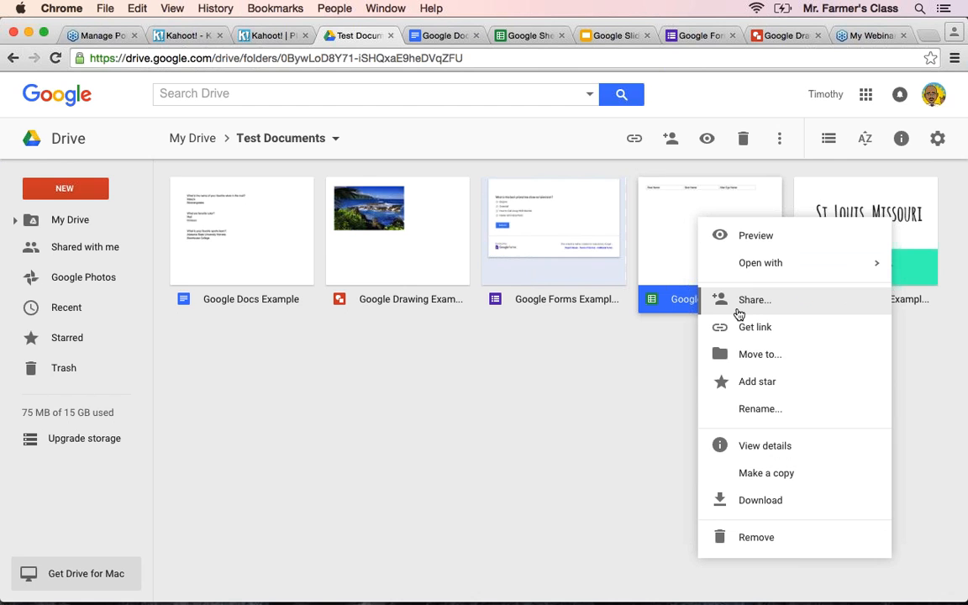
pyautogui.click(738, 313)
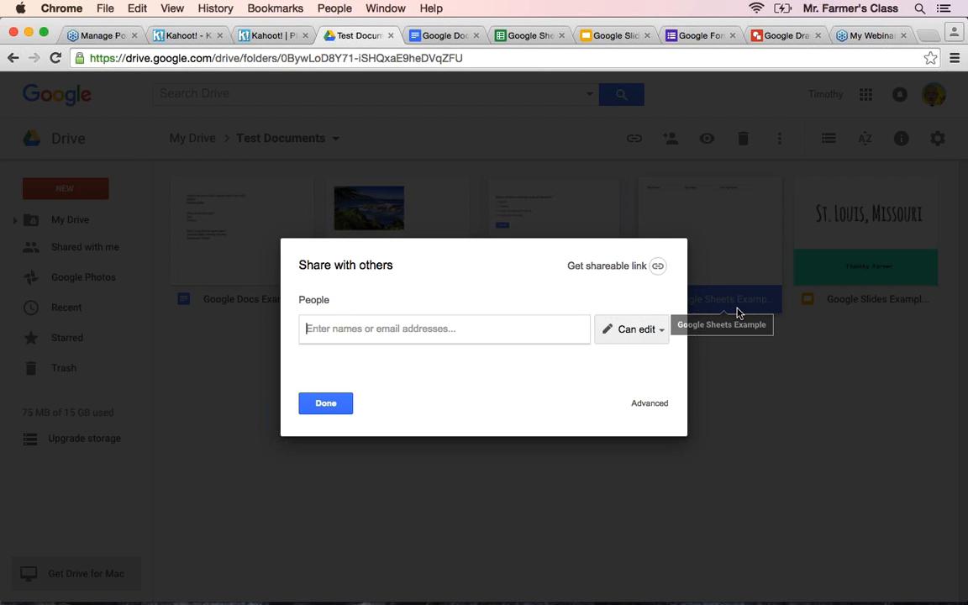
# Turn on link sharing for the spreadsheet as "Anyone with the link can edit", copy its link, and finish the sharing settings.
pyautogui.click(602, 266)
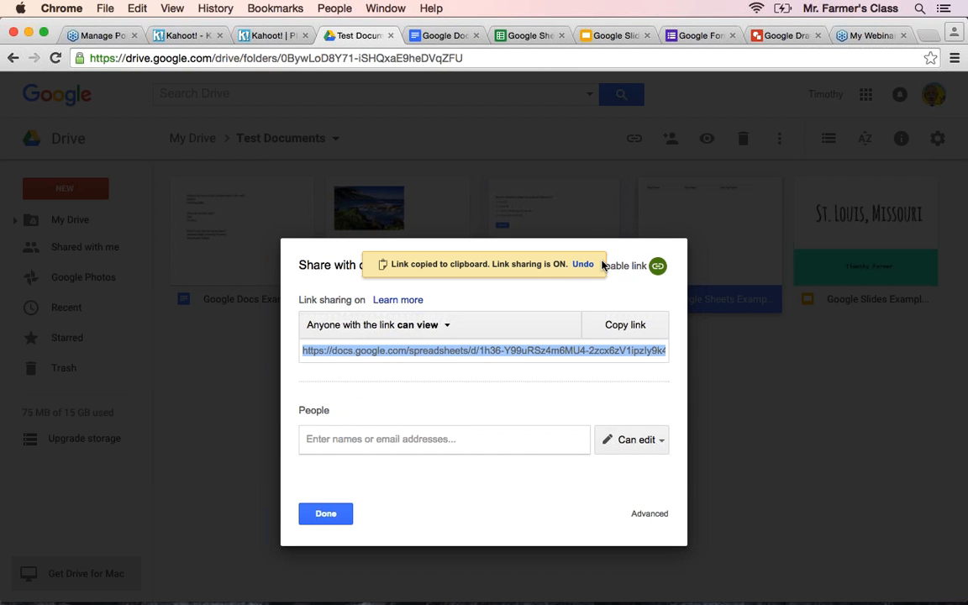
pyautogui.click(421, 335)
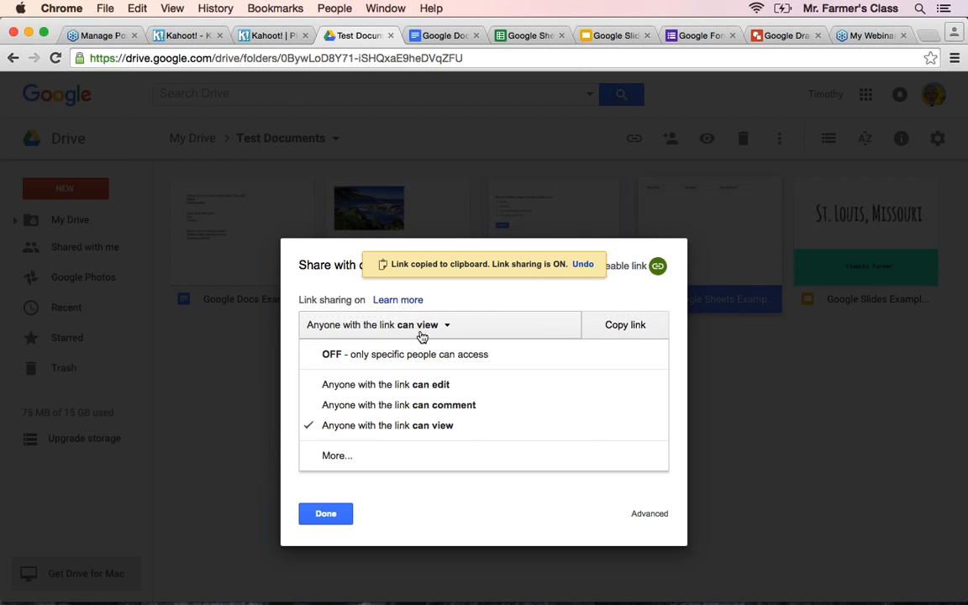
pyautogui.click(425, 384)
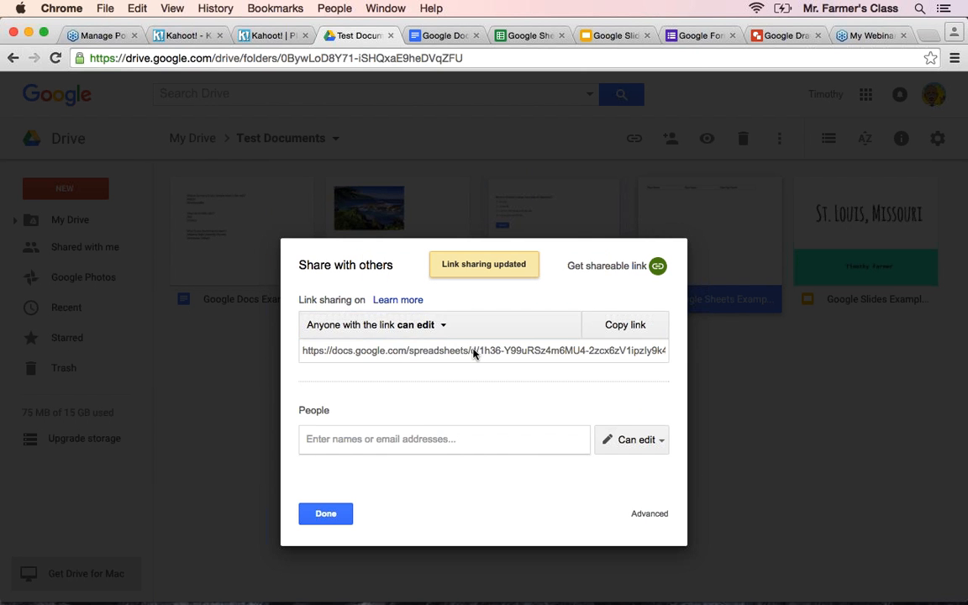
pyautogui.click(473, 352)
pyautogui.press('super+c')
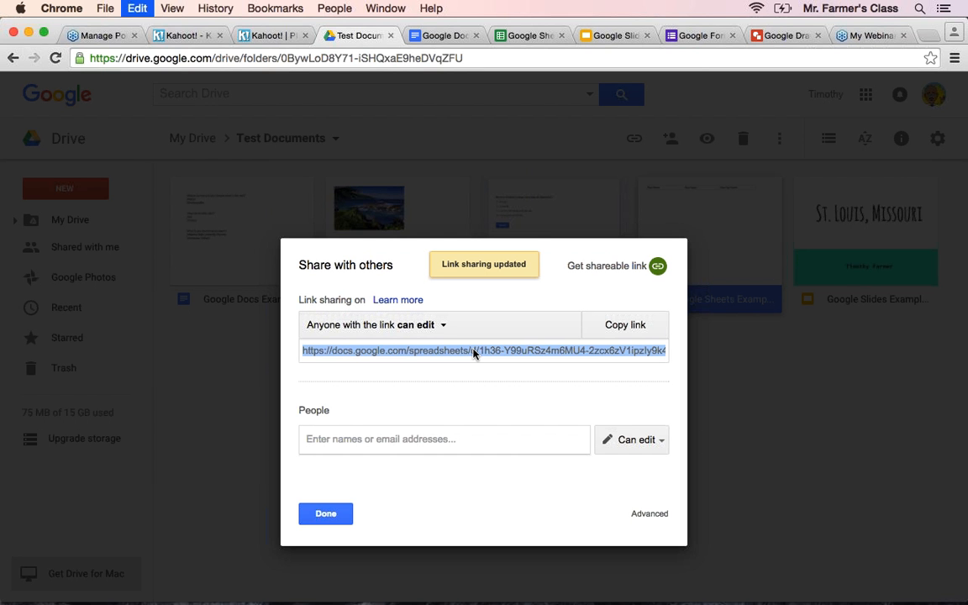
pyautogui.click(326, 513)
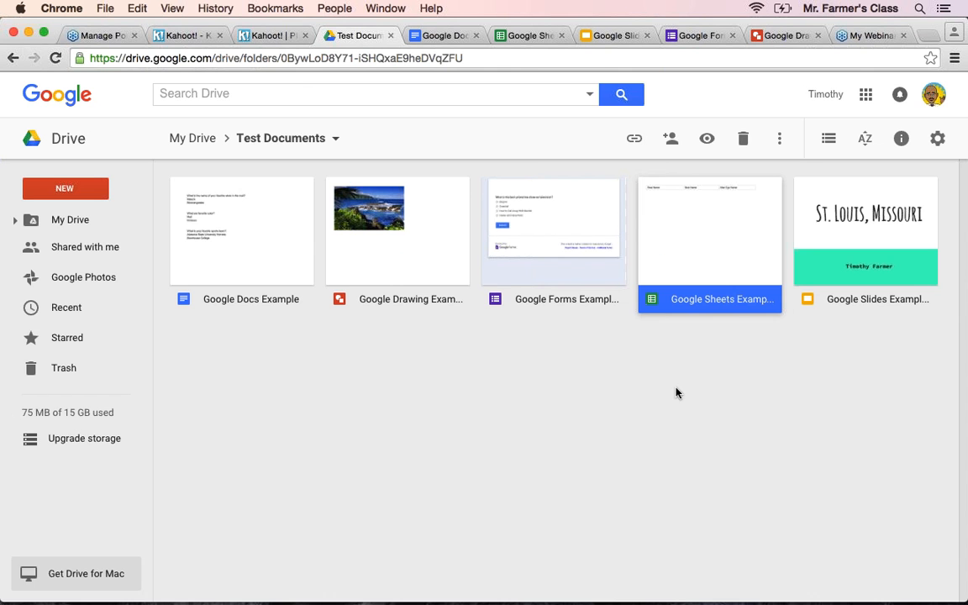
pyautogui.click(958, 54)
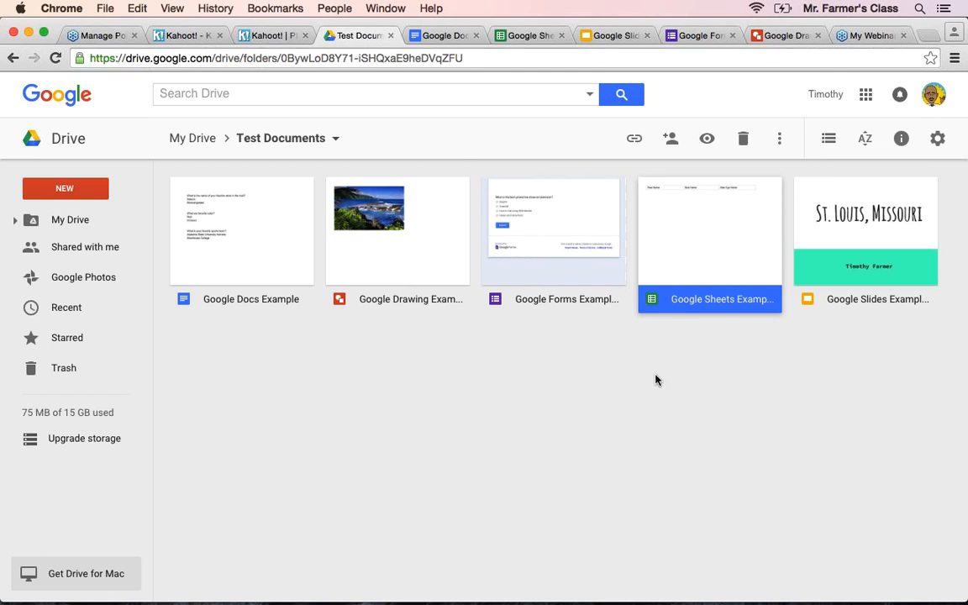
# Switch to the open Google Sheets Example spreadsheet and enter the person's full name in A2 and nickname in B2.
pyautogui.click(534, 35)
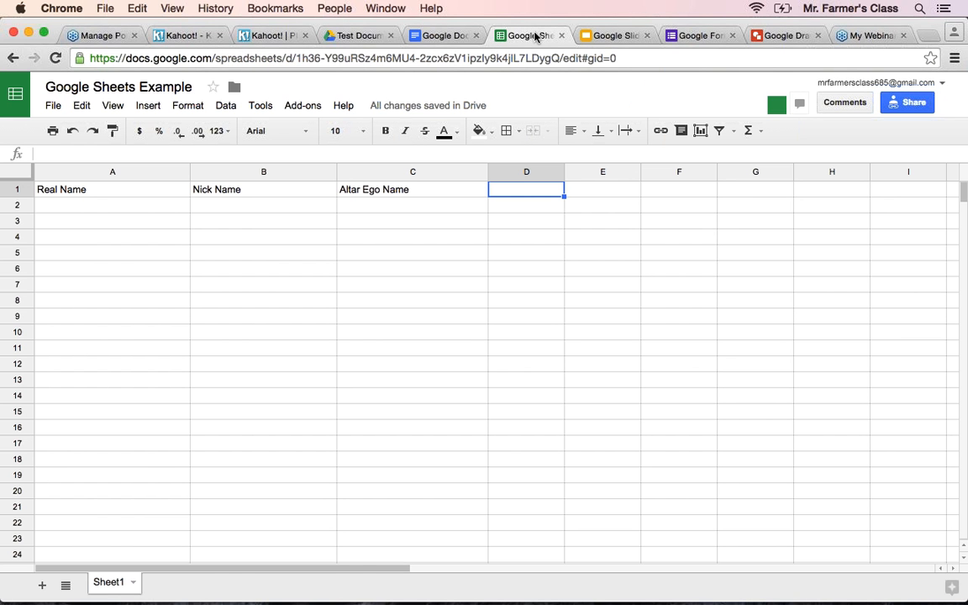
pyautogui.click(122, 206)
pyautogui.write('T')
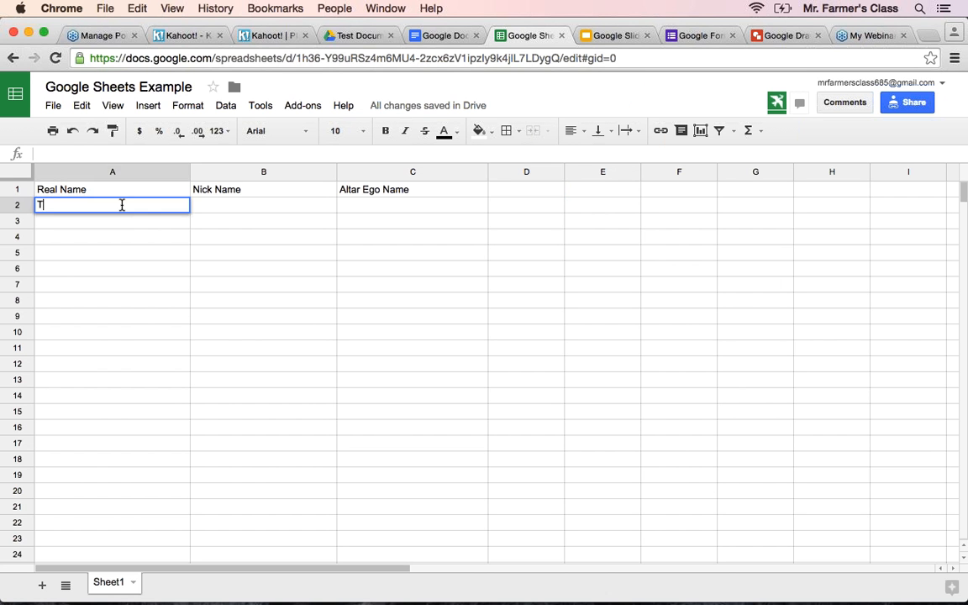
pyautogui.write('imothy')
pyautogui.press('Tab')
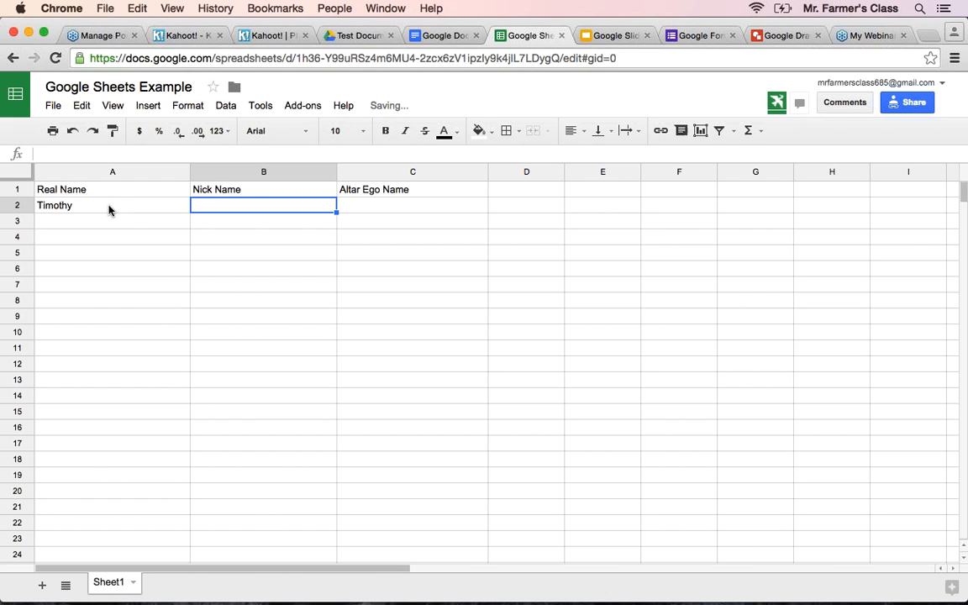
pyautogui.doubleClick(106, 209)
pyautogui.write('Farmer')
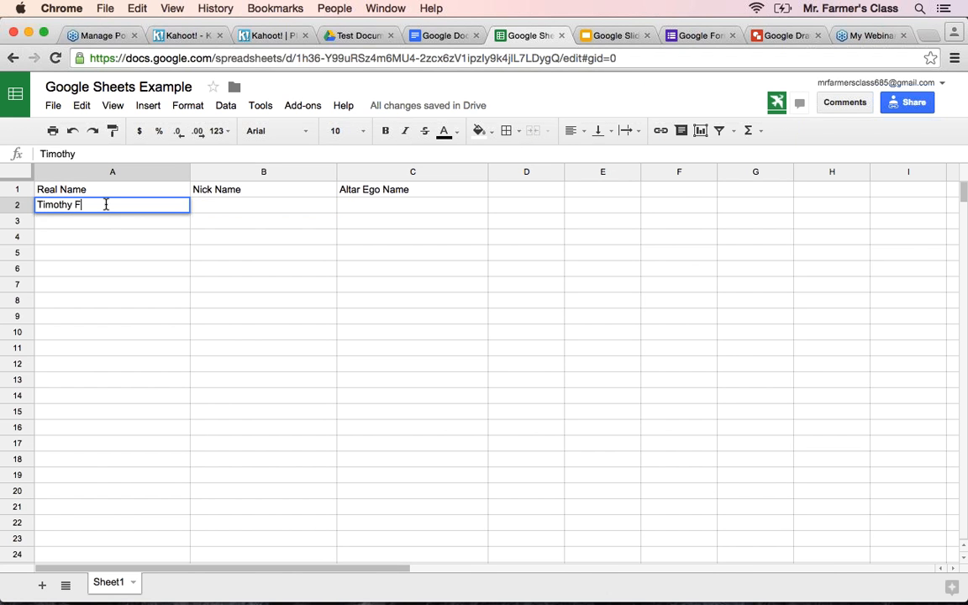
pyautogui.press('Tab')
pyautogui.write('Ti')
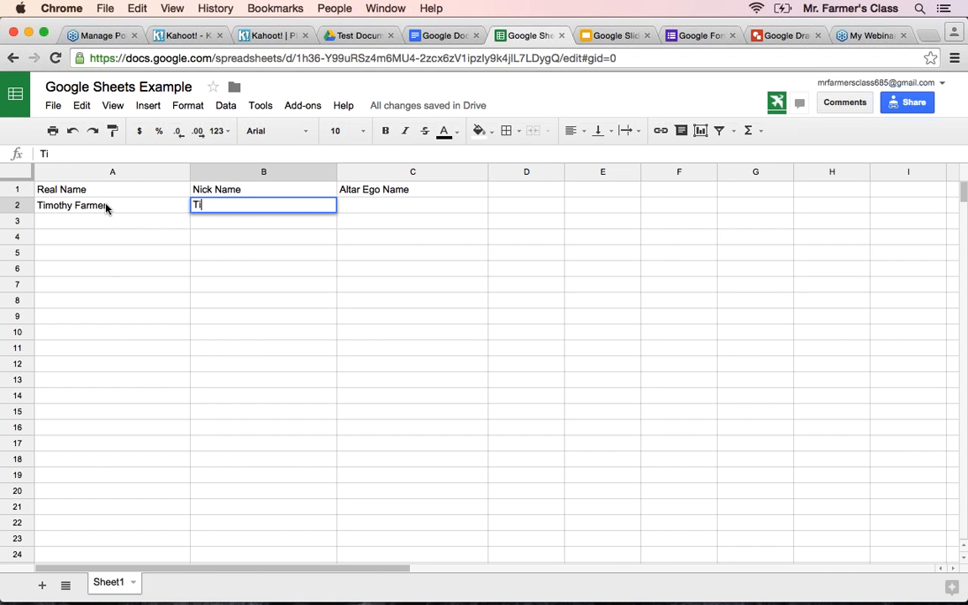
pyautogui.write('m')
pyautogui.press('Tab')
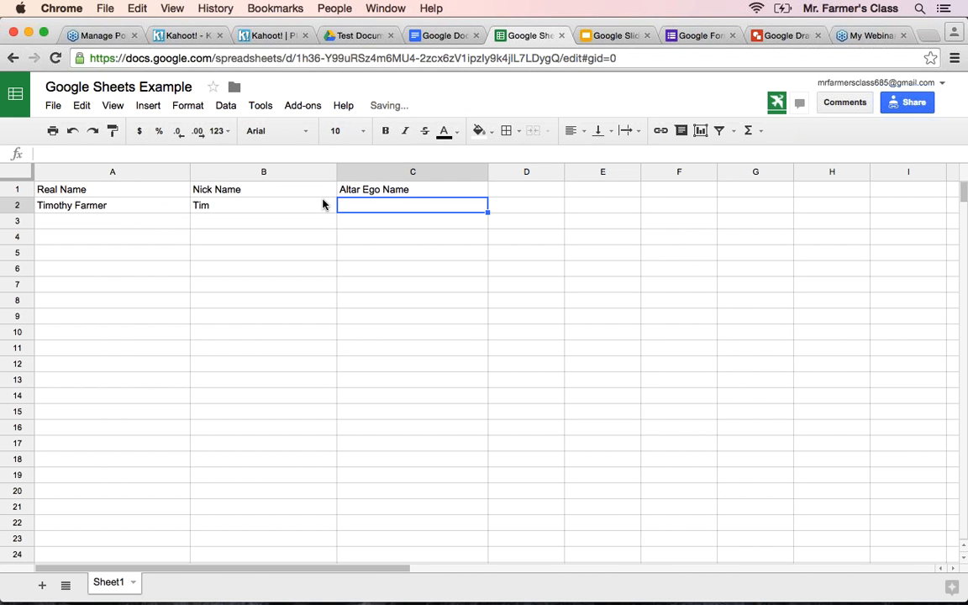
# Enter "Professor" in cell C2 under Altar Ego Name.
pyautogui.doubleClick(391, 207)
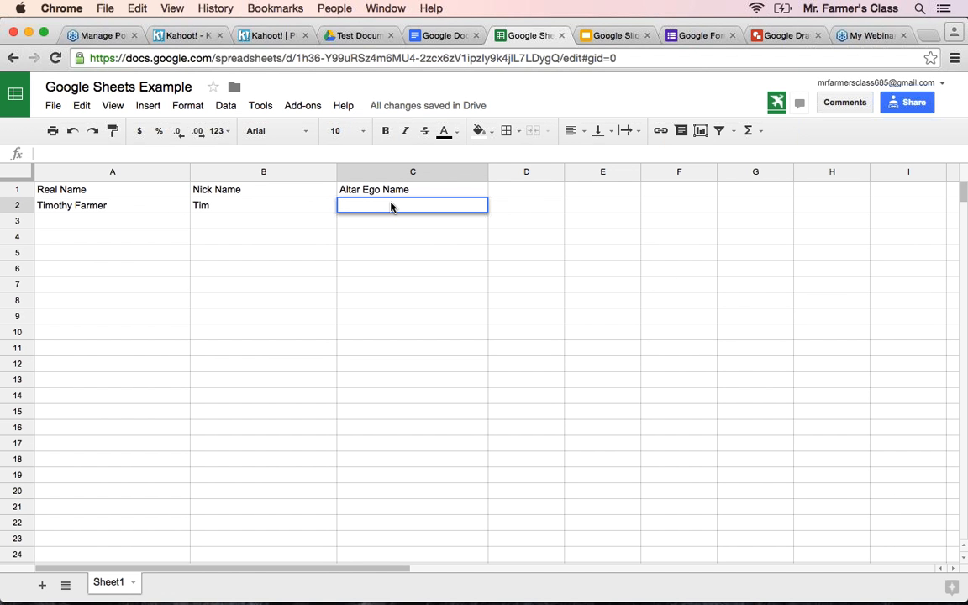
pyautogui.write('Professor')
pyautogui.press('Tab')
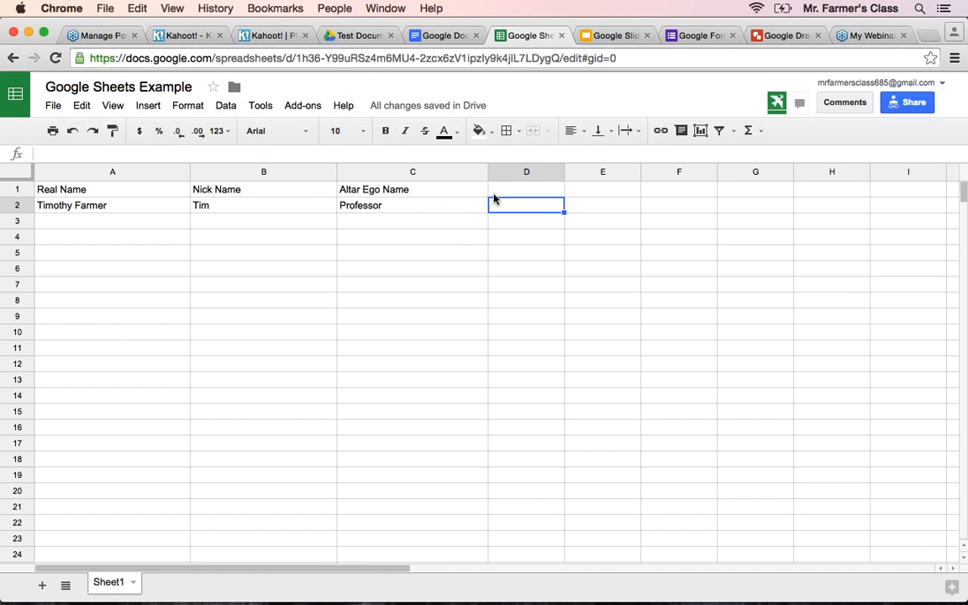
pyautogui.click(342, 220)
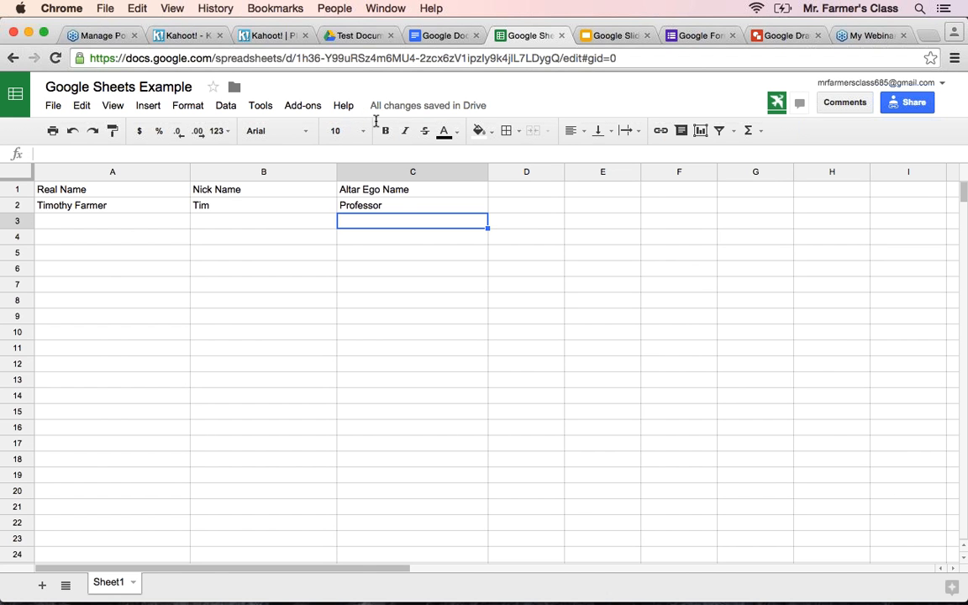
# Replace the content of cell C2 under Altar Ego Name with "Triple Threat".
pyautogui.click(396, 209)
pyautogui.doubleClick(396, 207)
pyautogui.press('BackSpace')
pyautogui.press('BackSpace')
pyautogui.press('BackSpace')
pyautogui.press('BackSpace')
pyautogui.press('BackSpace')
pyautogui.press('BackSpace')
pyautogui.press('BackSpace')
pyautogui.press('BackSpace')
pyautogui.press('BackSpace')
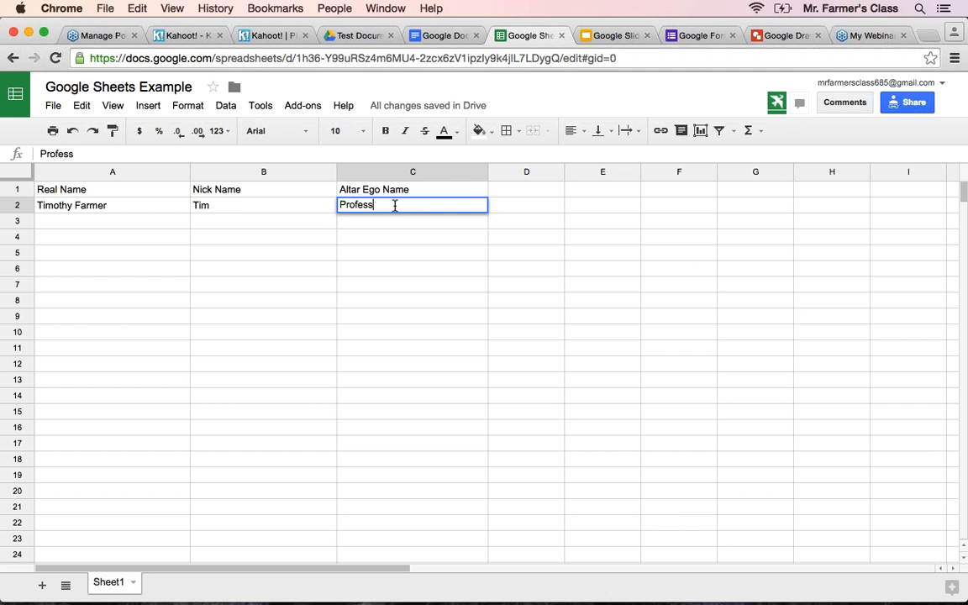
pyautogui.write('Th')
pyautogui.press('BackSpace')
pyautogui.write('riple Tre')
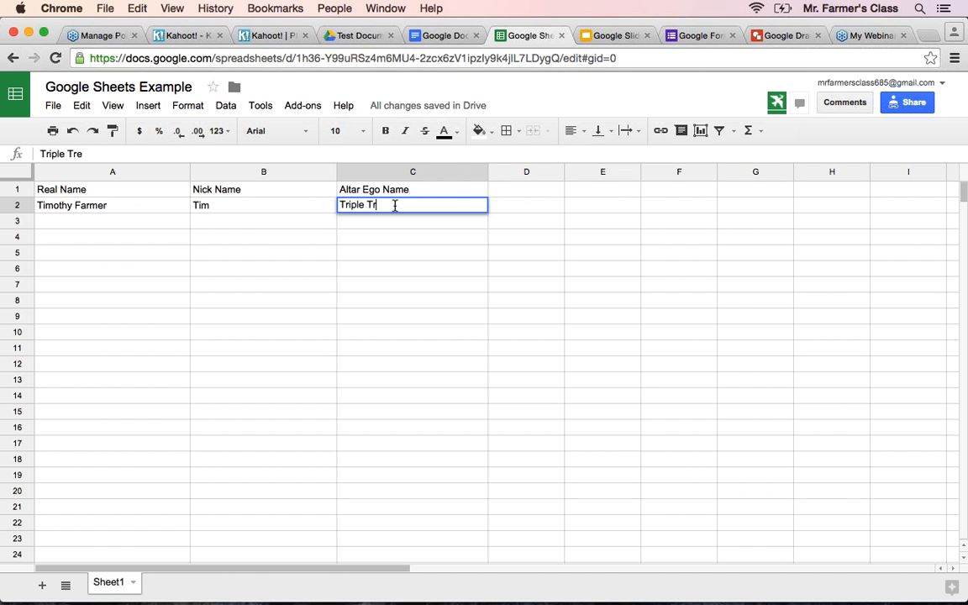
pyautogui.press('BackSpace')
pyautogui.write('hreat')
pyautogui.click(537, 208)
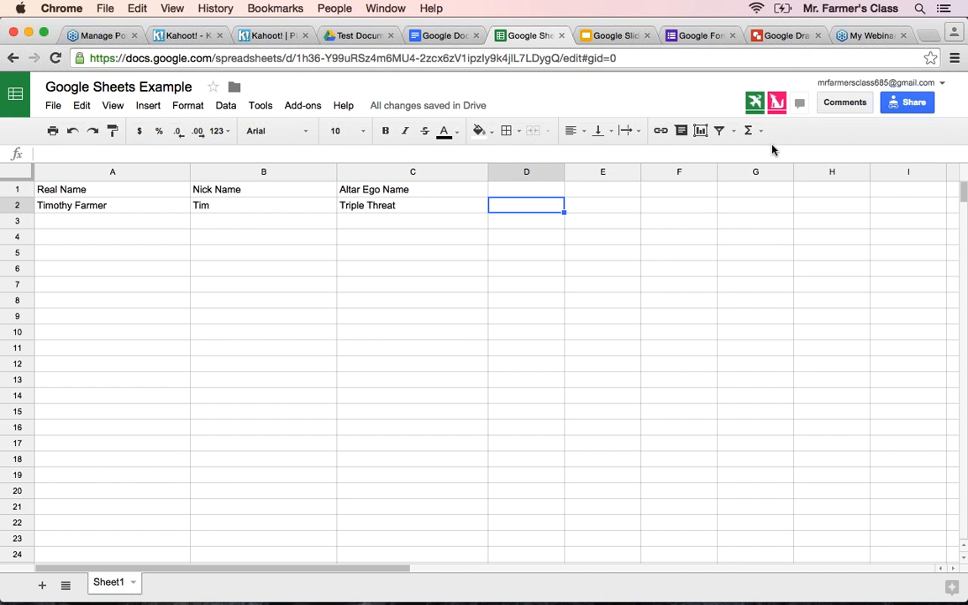
# Select cell A4, the first empty cell in the Real Name column.
pyautogui.click(825, 125)
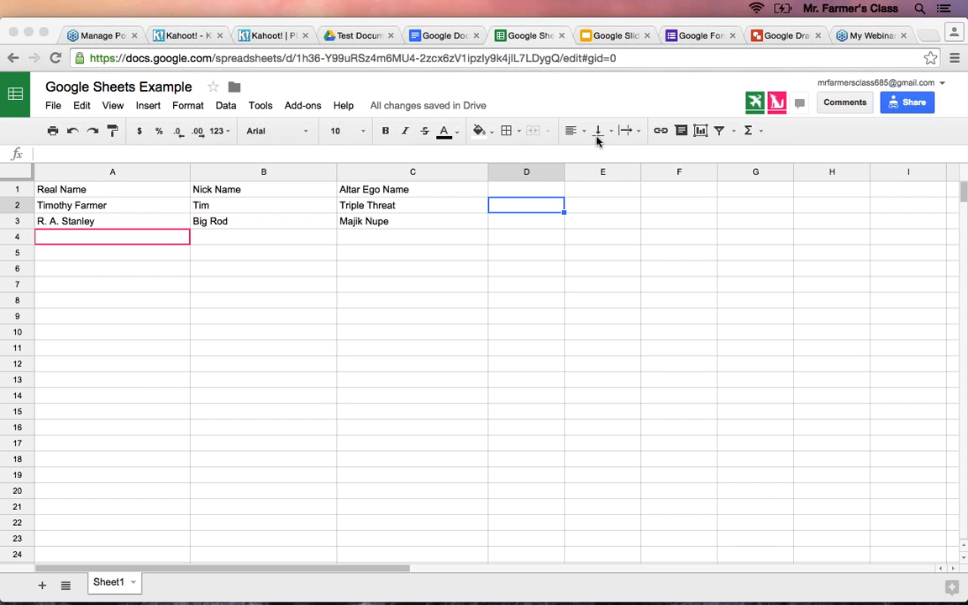
pyautogui.click(166, 236)
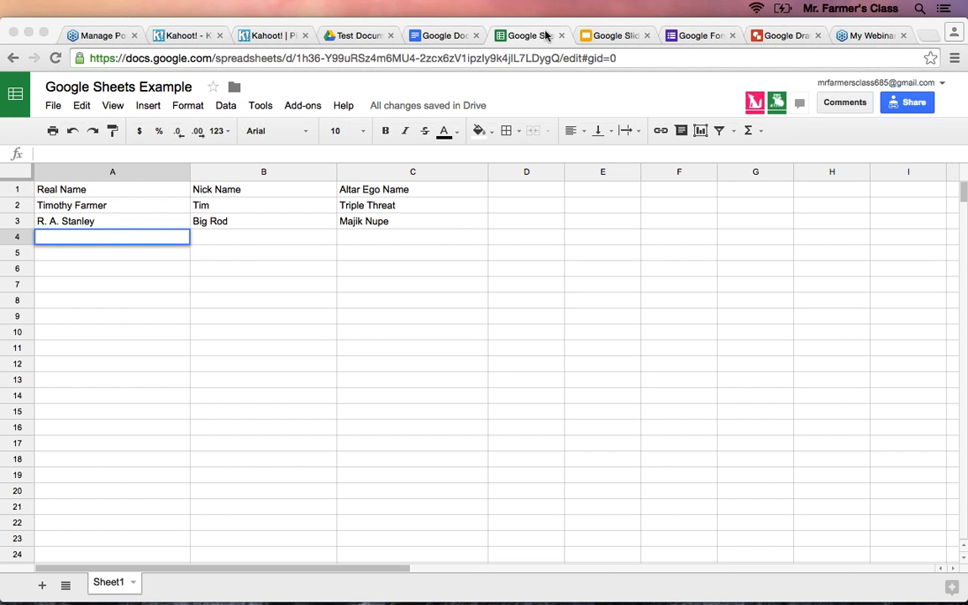
# Switch to the open Google Slides Example presentation and select the title box on slide 1.
pyautogui.click(616, 36)
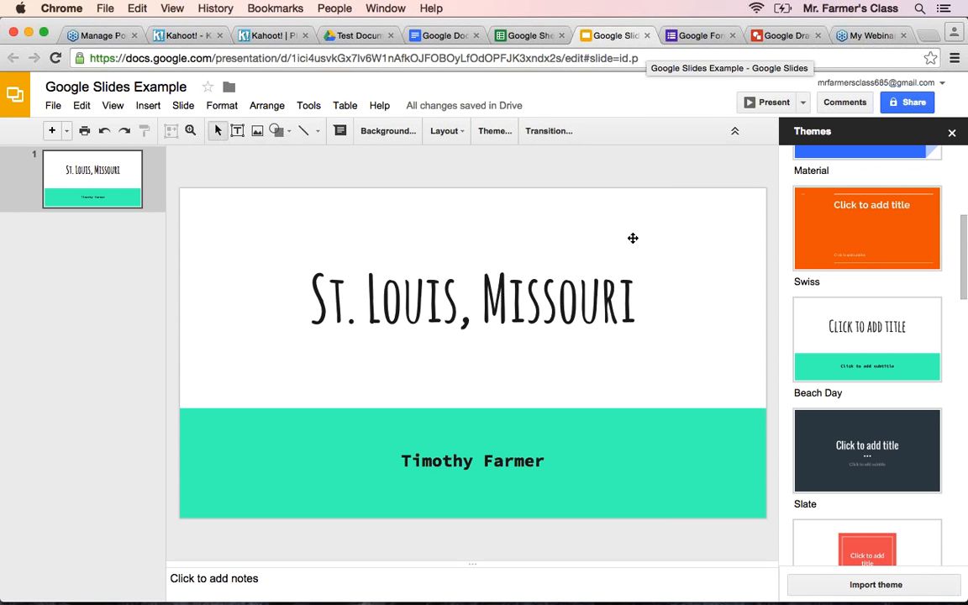
pyautogui.click(588, 233)
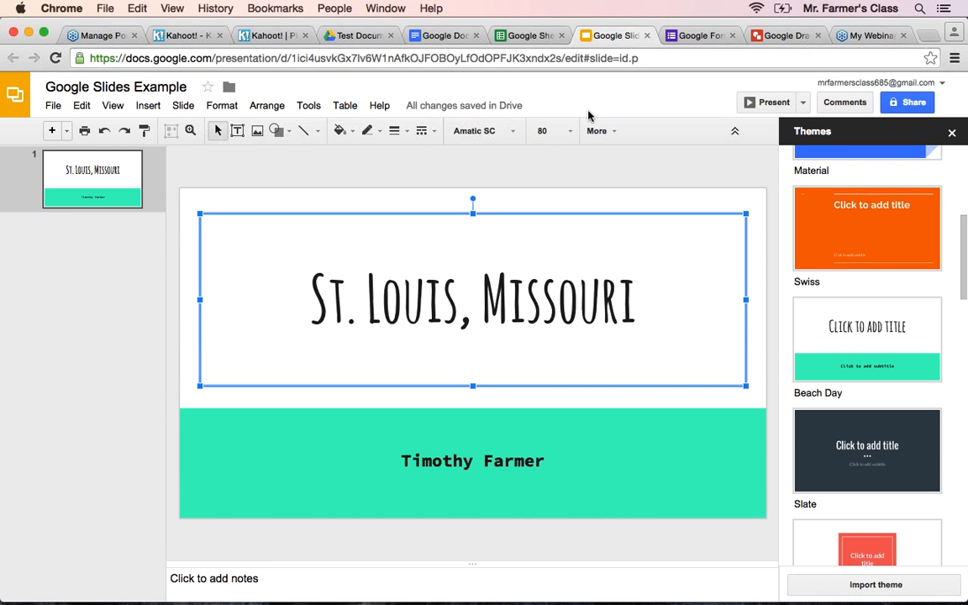
# Return to the Test Documents folder in Drive and turn on a shareable link for Google Slides Example.
pyautogui.click(343, 37)
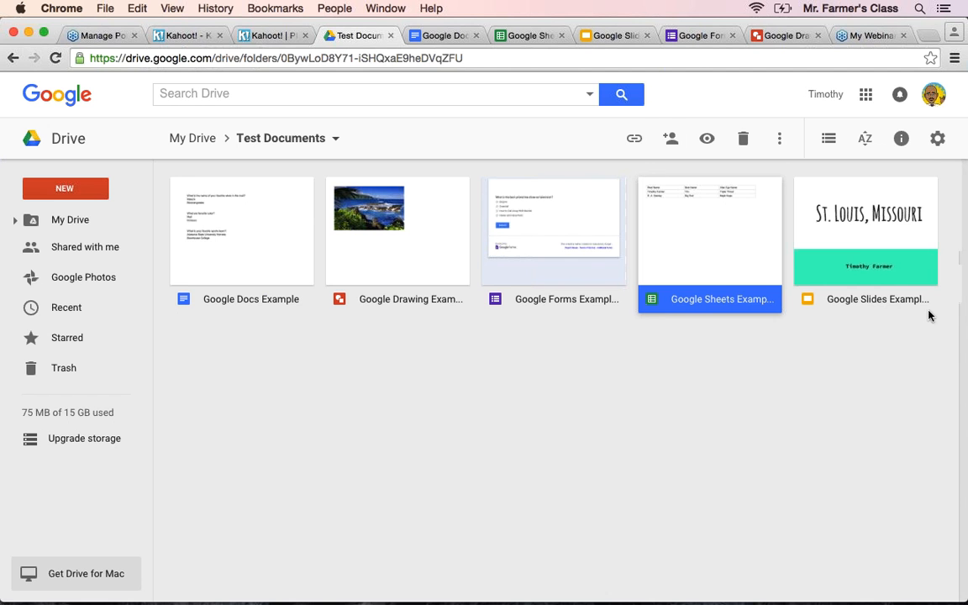
pyautogui.click(859, 249)
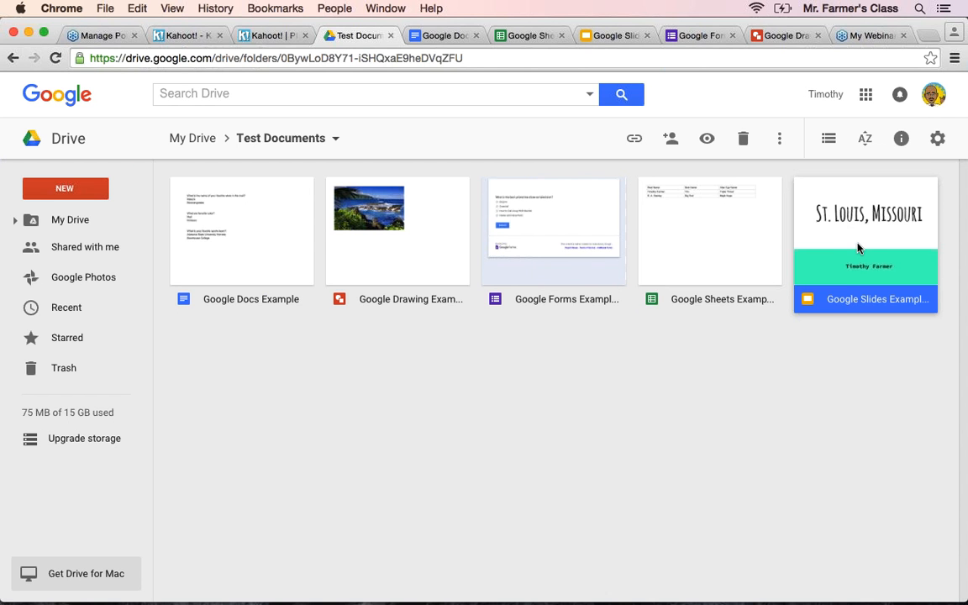
pyautogui.rightClick(846, 235)
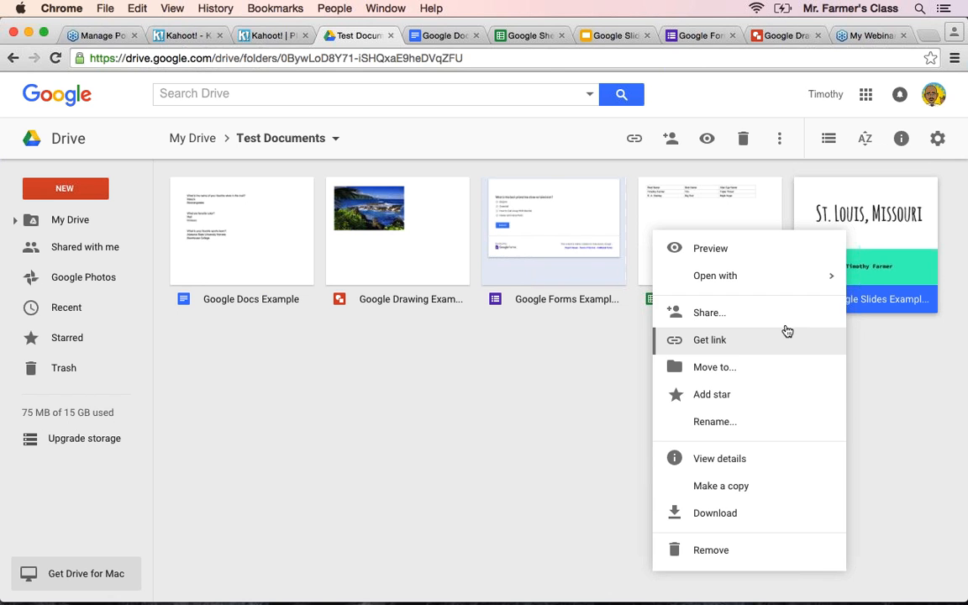
pyautogui.press('Escape')
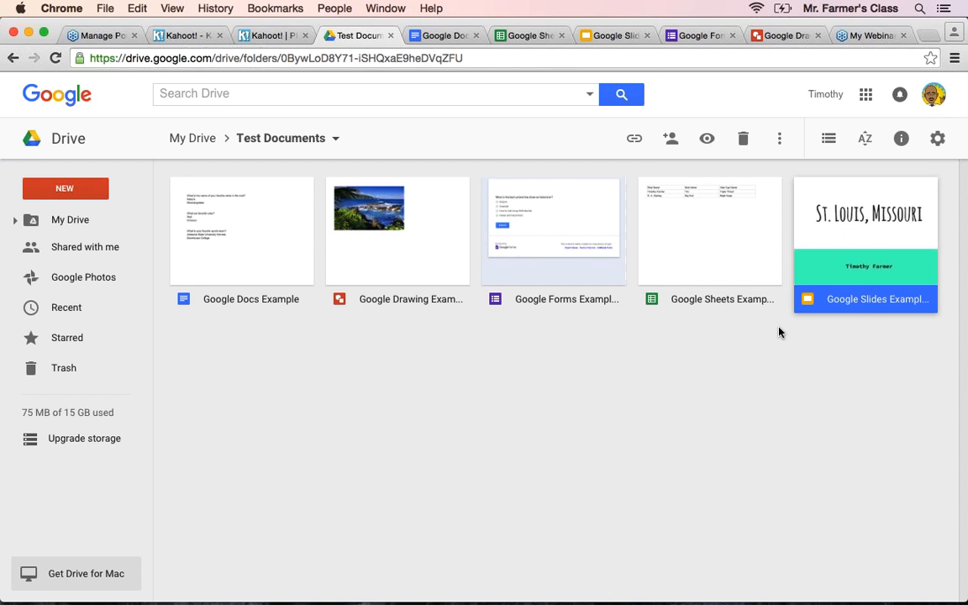
pyautogui.rightClick(868, 220)
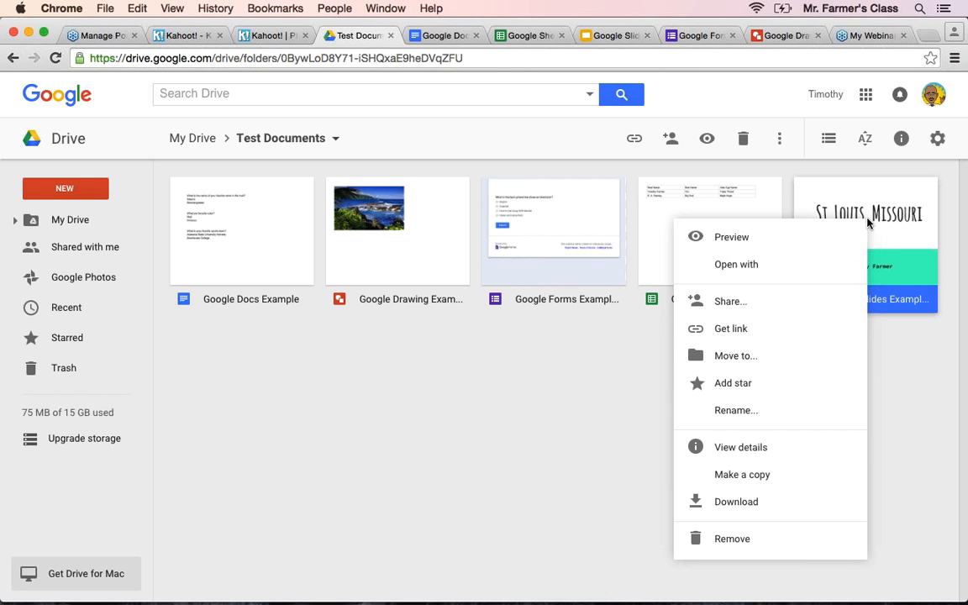
pyautogui.click(759, 307)
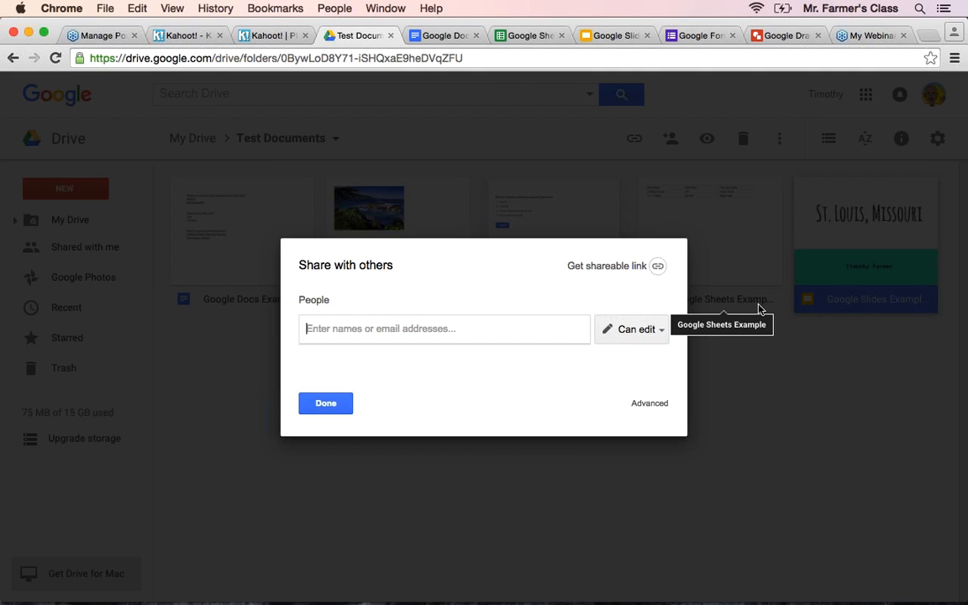
pyautogui.click(620, 268)
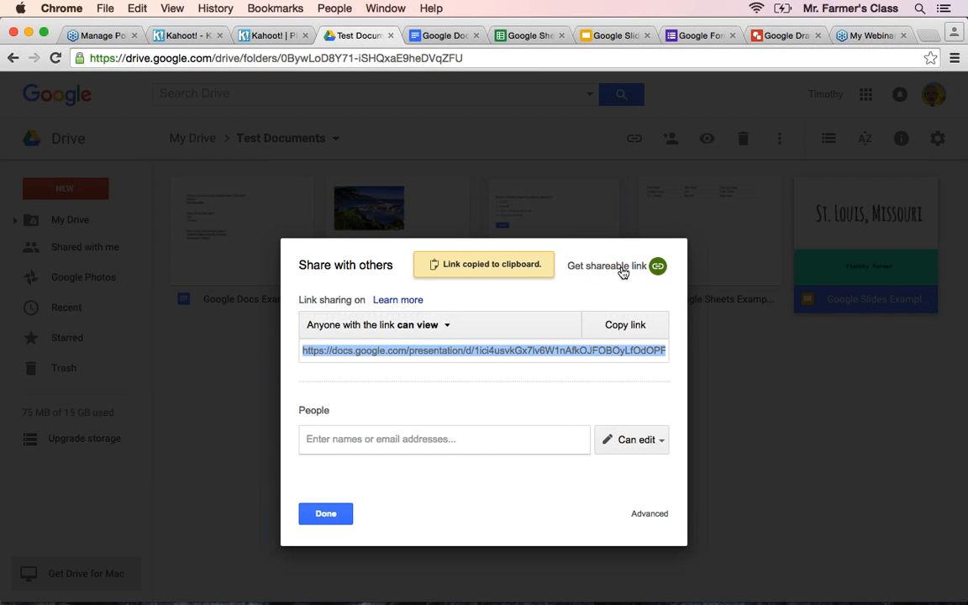
# Set the link access to "Anyone with the link can edit" and finish sharing the presentation.
pyautogui.click(445, 330)
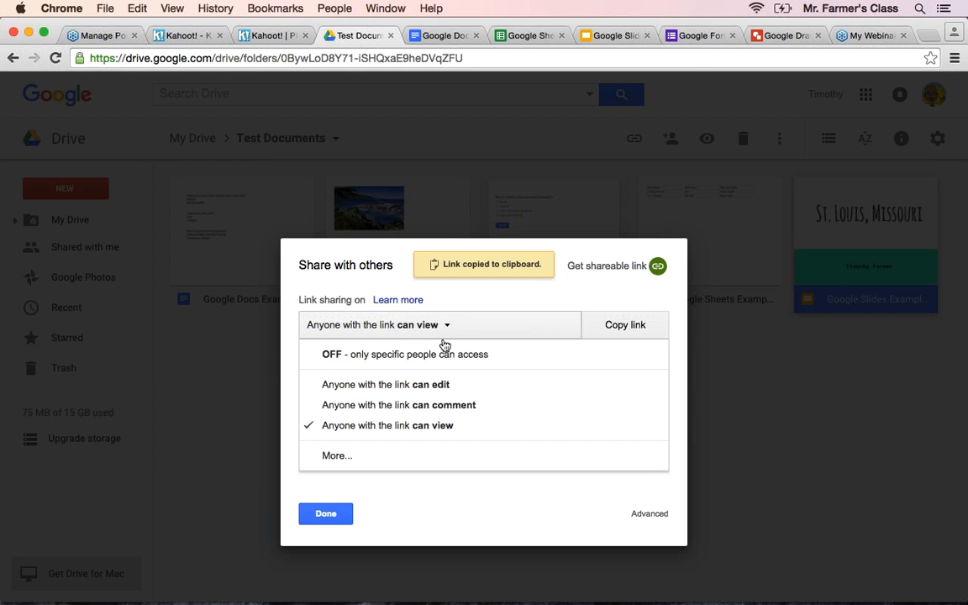
pyautogui.click(444, 384)
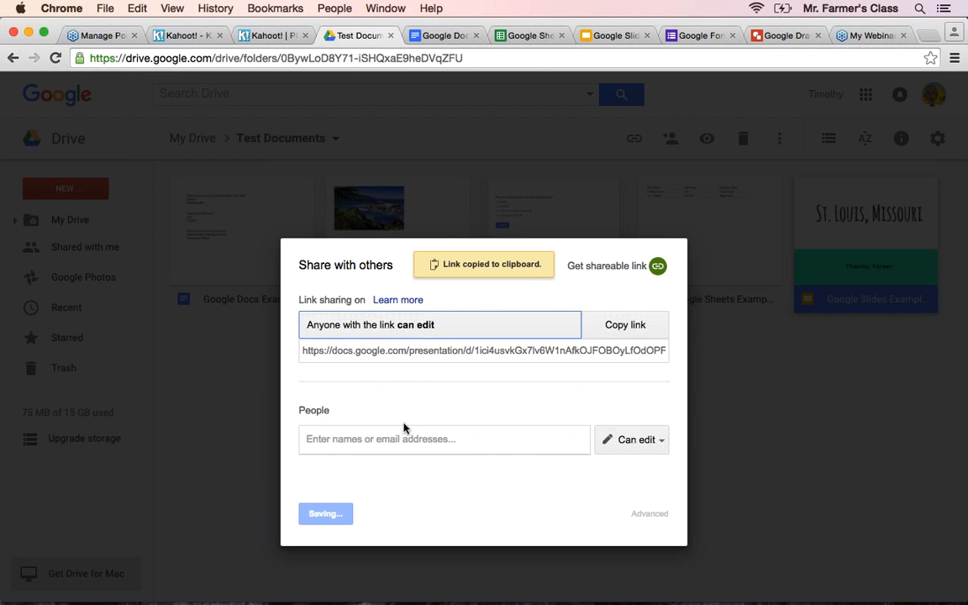
pyautogui.click(325, 513)
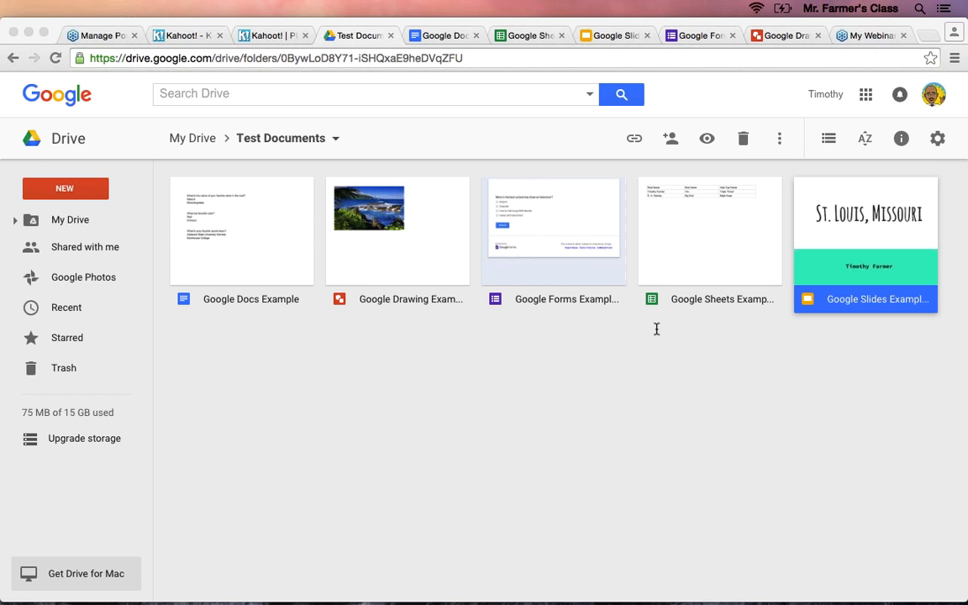
# Switch back to the Google Slides Example presentation and look through the items available to insert.
pyautogui.click(618, 36)
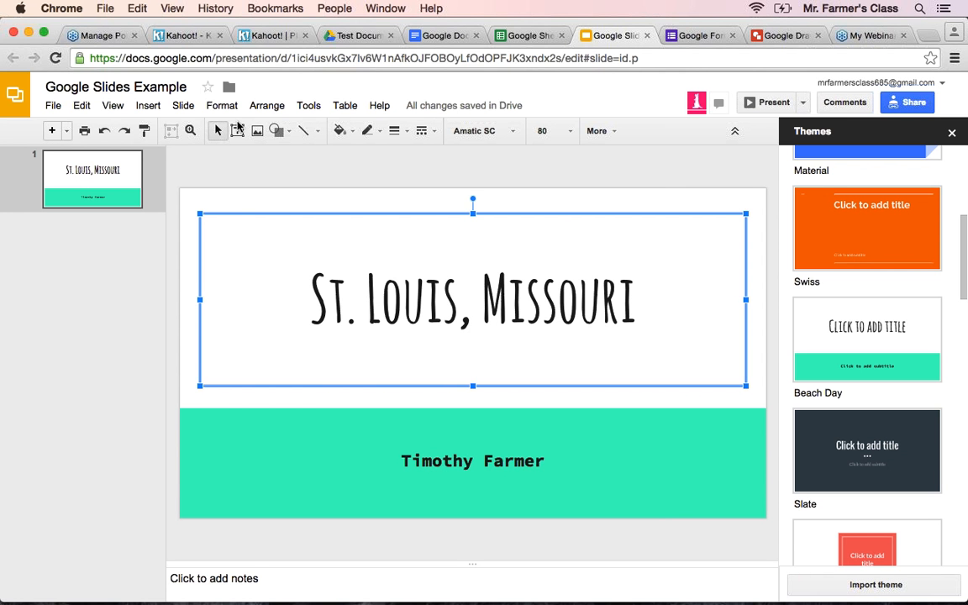
pyautogui.click(150, 105)
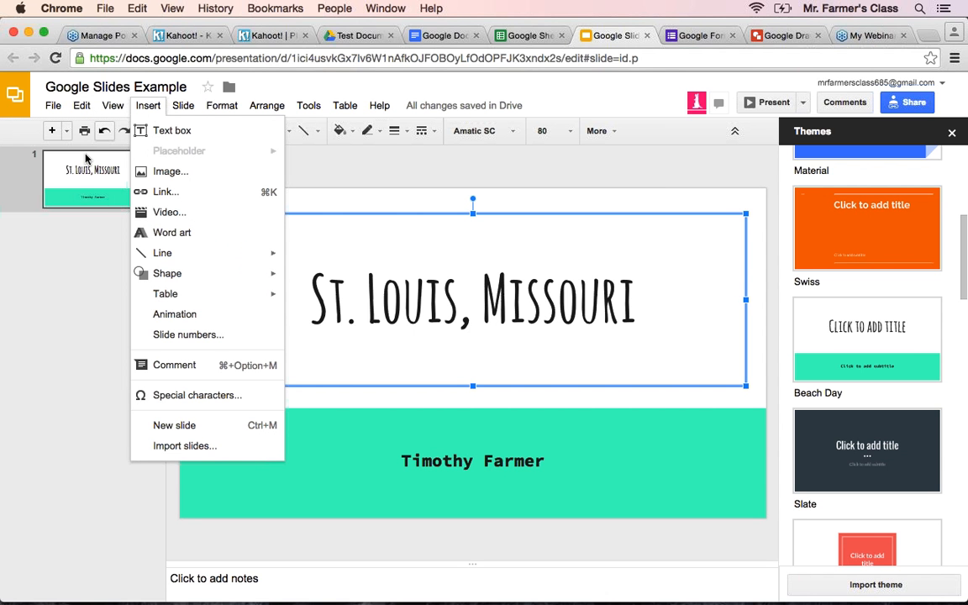
pyautogui.click(41, 275)
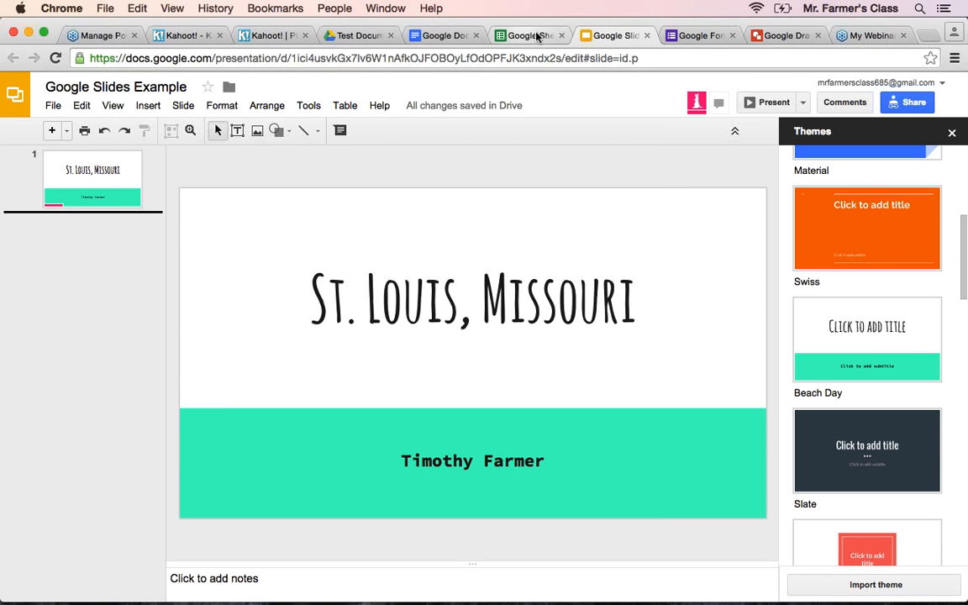
pyautogui.click(956, 58)
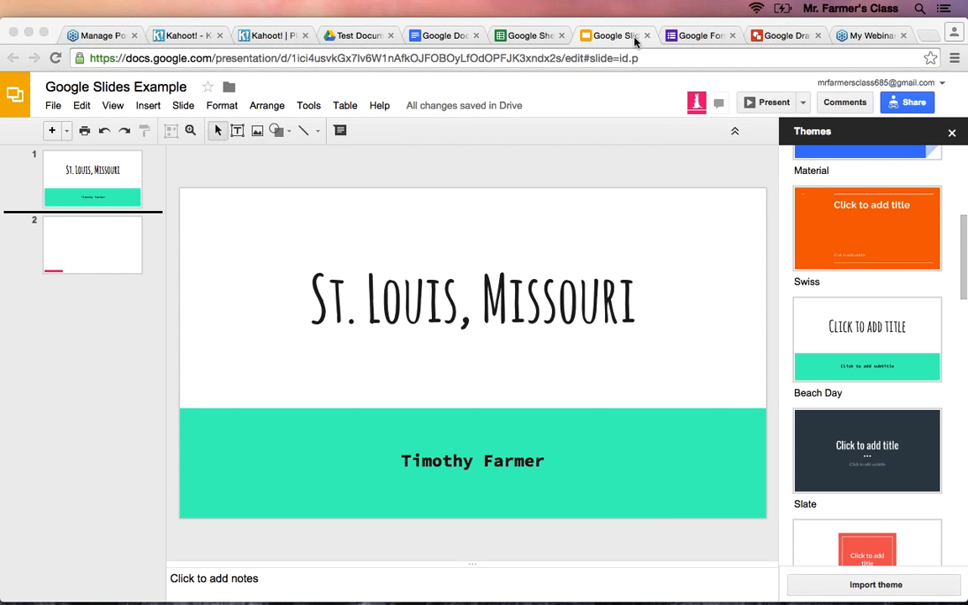
# Return to the Test Documents folder in Drive and add a star to Google Docs Example.
pyautogui.click(363, 37)
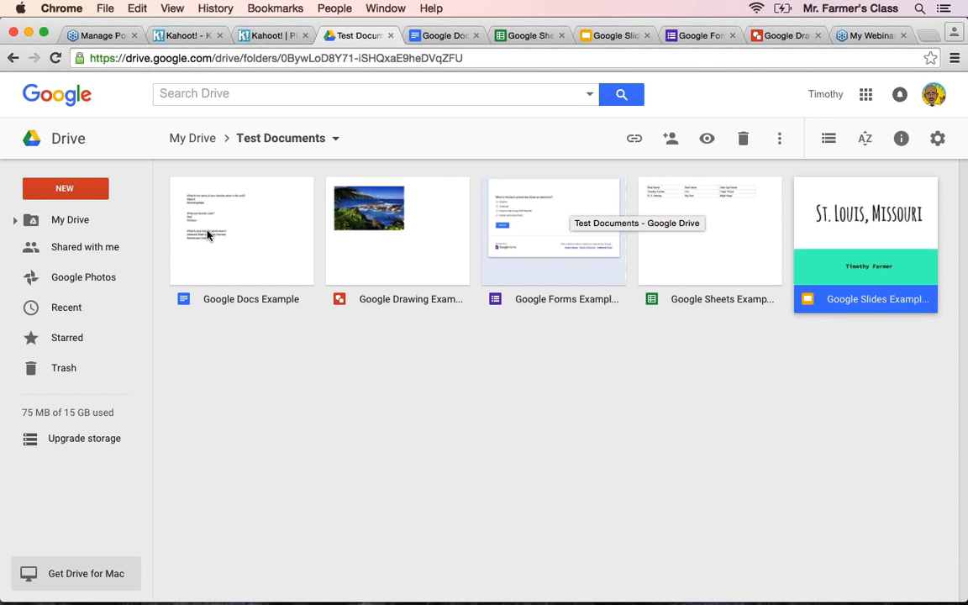
pyautogui.rightClick(295, 233)
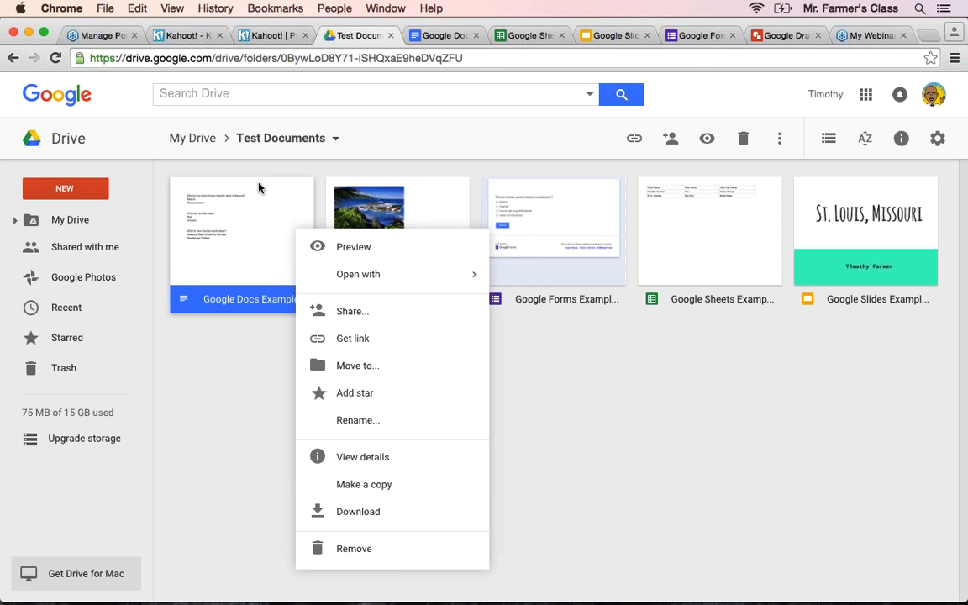
pyautogui.click(361, 392)
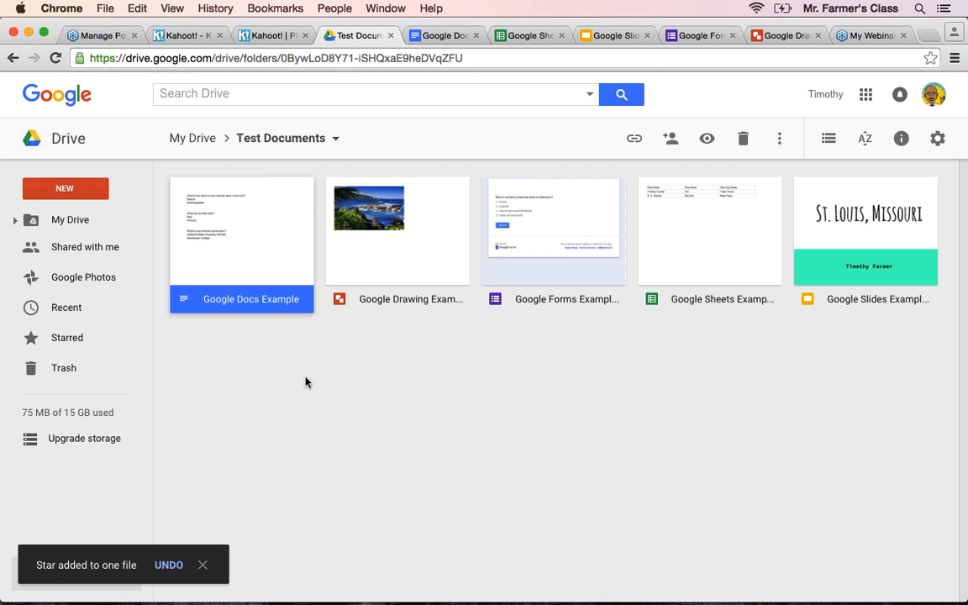
# Show the starred files and remove the star from Google Docs Example.
pyautogui.click(68, 338)
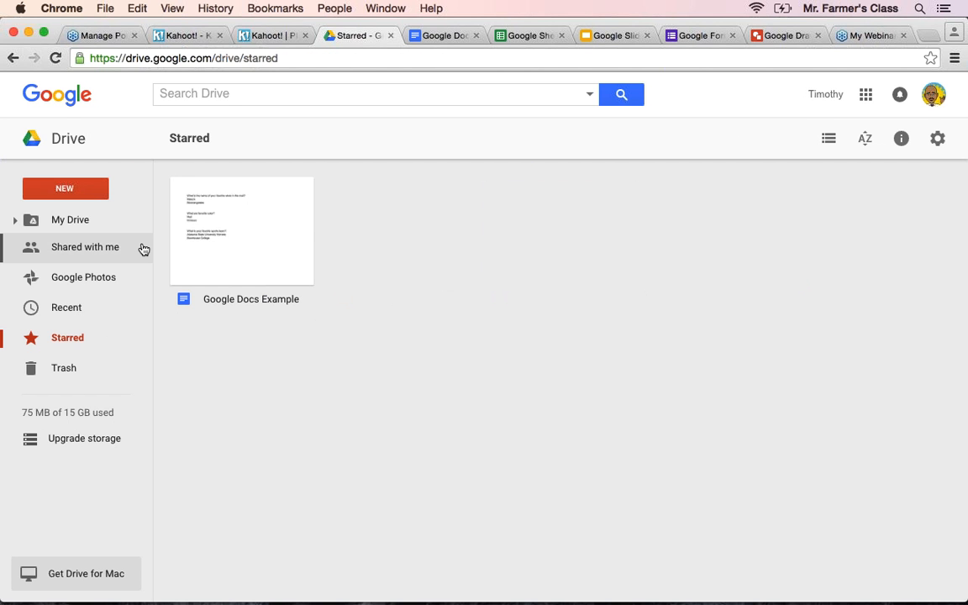
pyautogui.rightClick(225, 273)
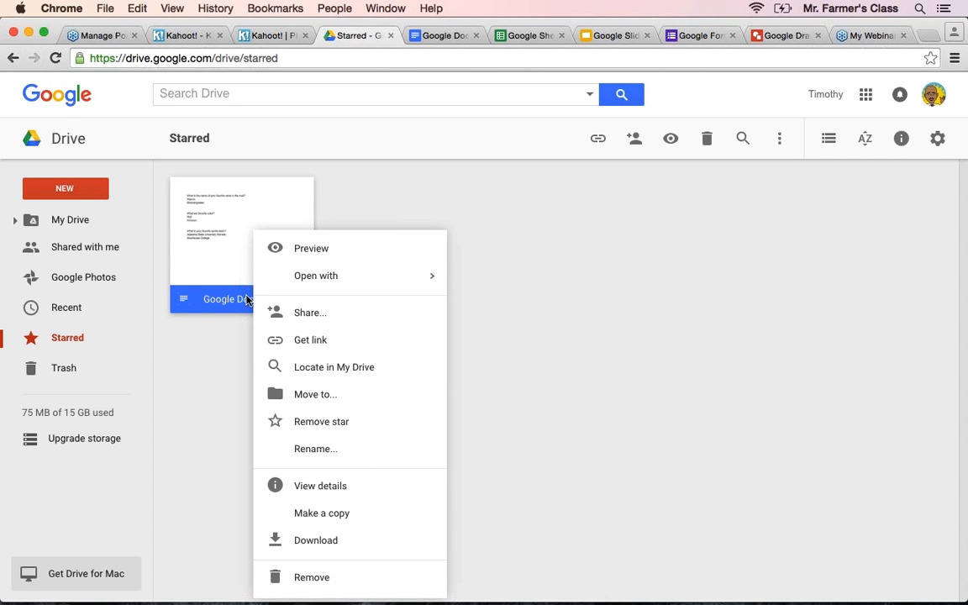
pyautogui.click(312, 421)
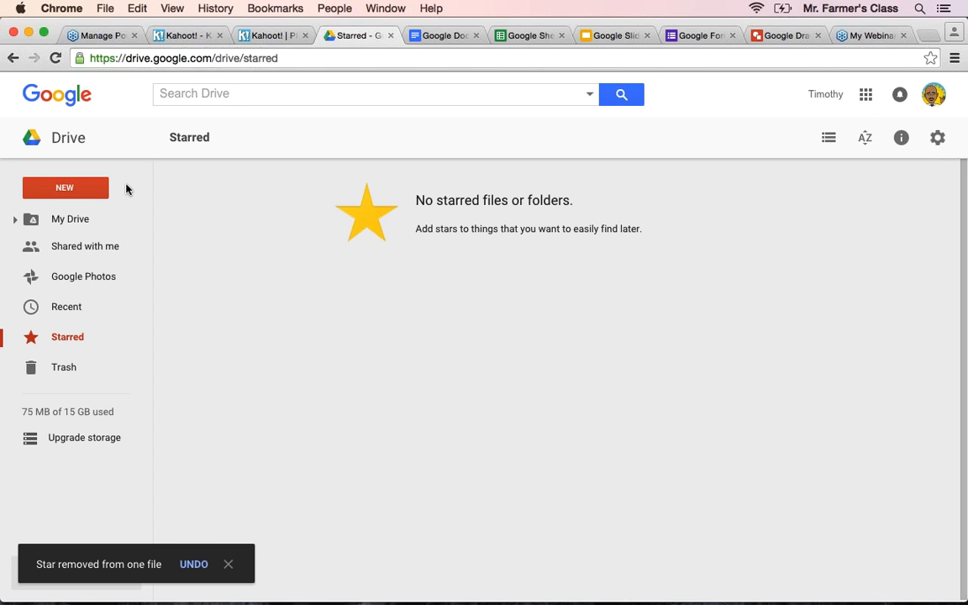
# Reopen the Test Documents folder in My Drive and make a copy of Google Docs Example.
pyautogui.click(69, 231)
pyautogui.doubleClick(239, 192)
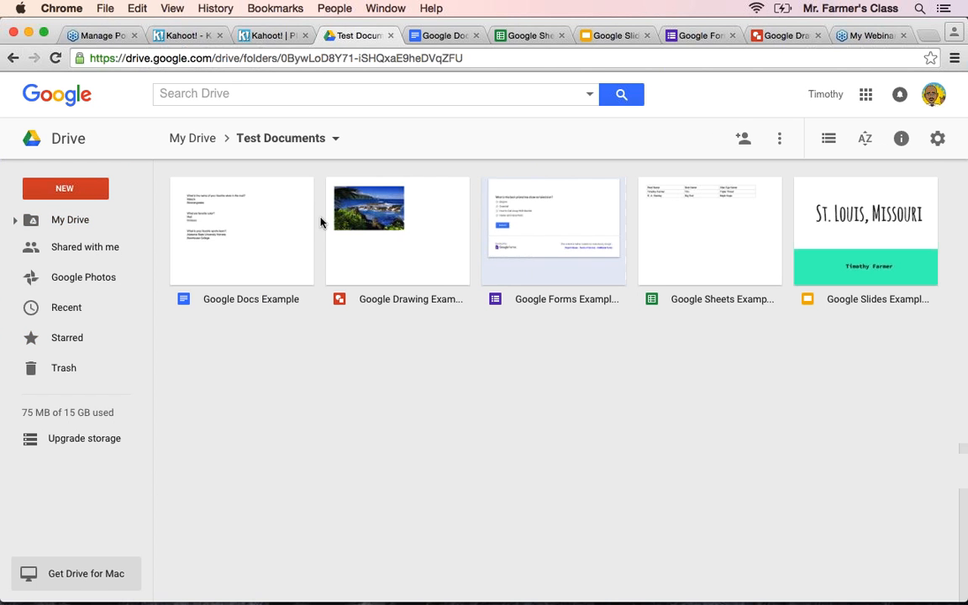
pyautogui.rightClick(244, 253)
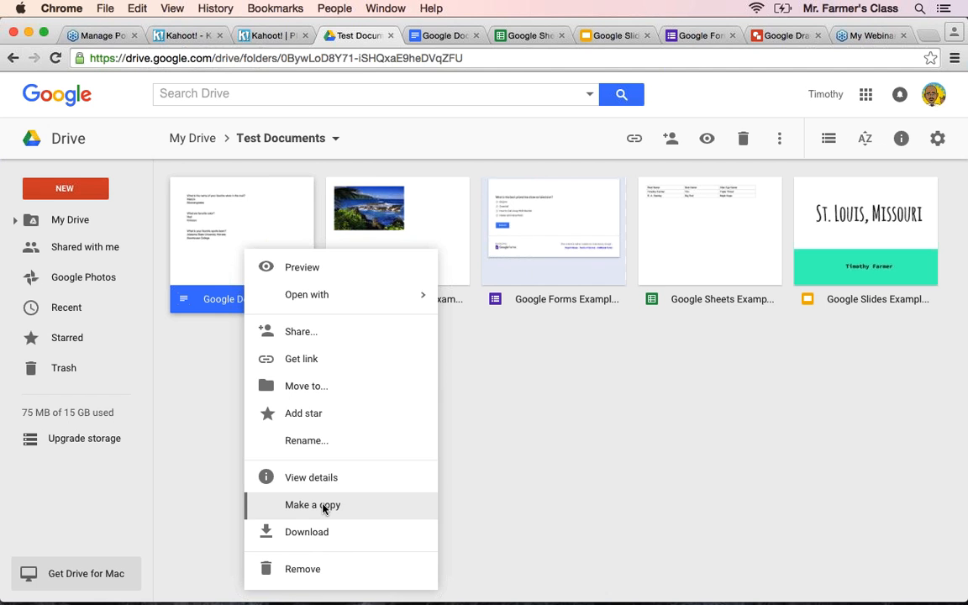
pyautogui.click(325, 508)
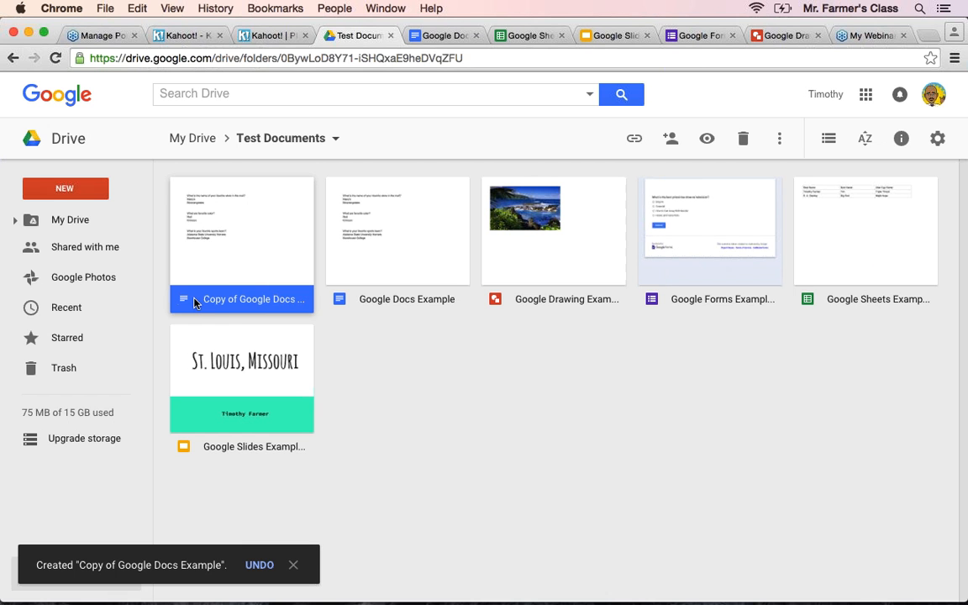
# Remove the Copy of Google Docs Example file from the Test Documents folder.
pyautogui.rightClick(260, 234)
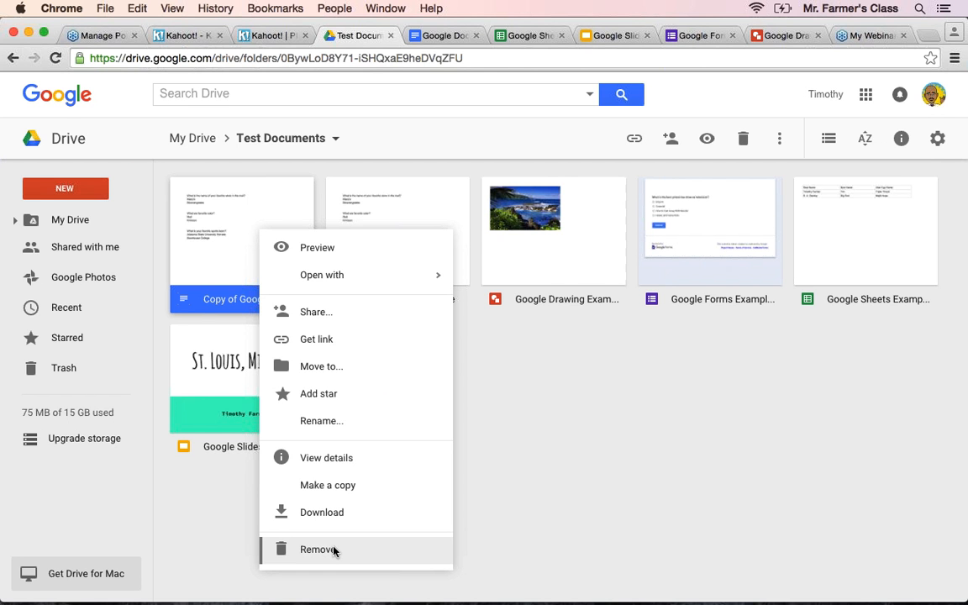
pyautogui.click(333, 551)
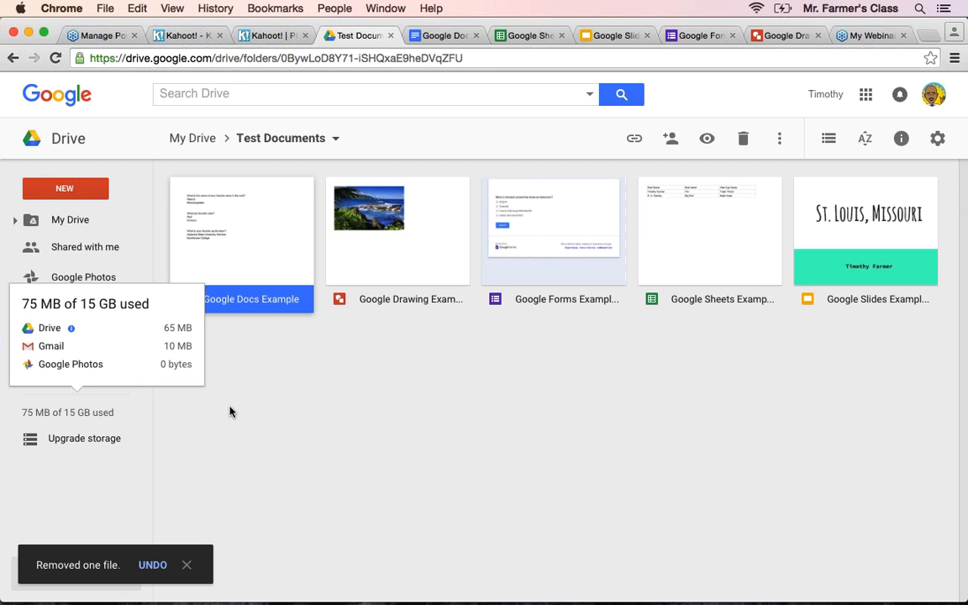
# Check the restore and permanent-delete options for the removed copy in the Trash, and return to the Test Documents folder.
pyautogui.click(80, 375)
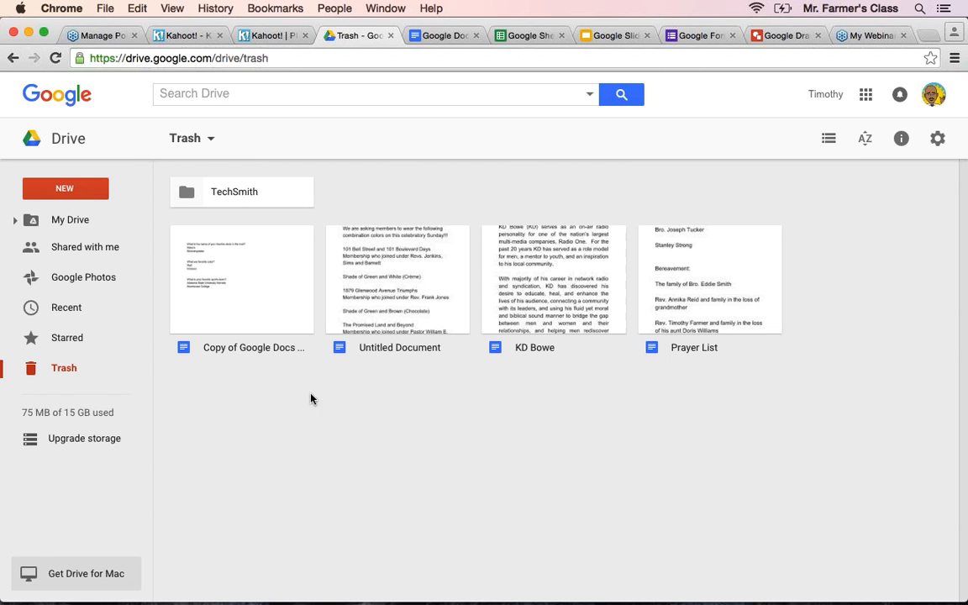
pyautogui.rightClick(271, 296)
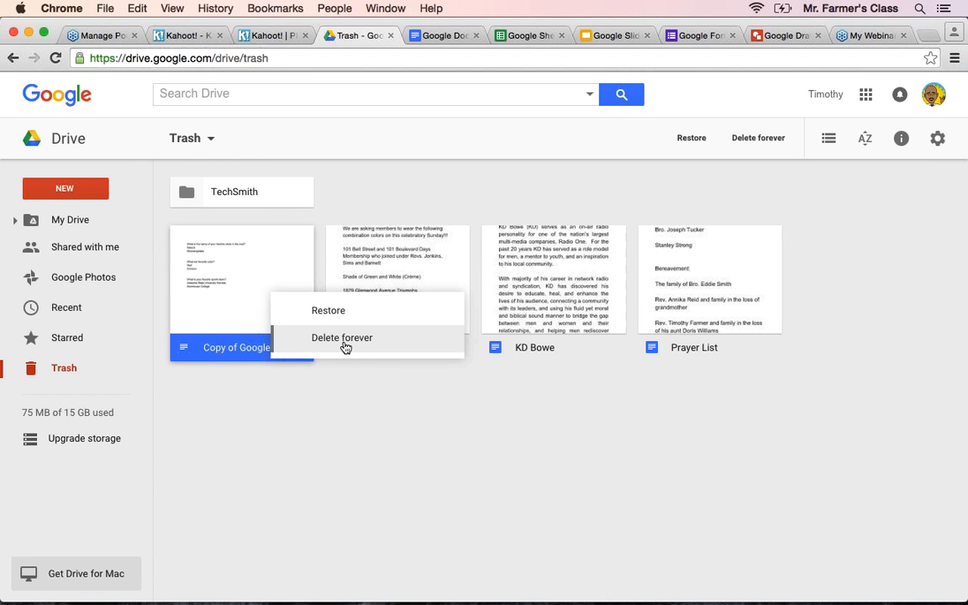
pyautogui.click(328, 406)
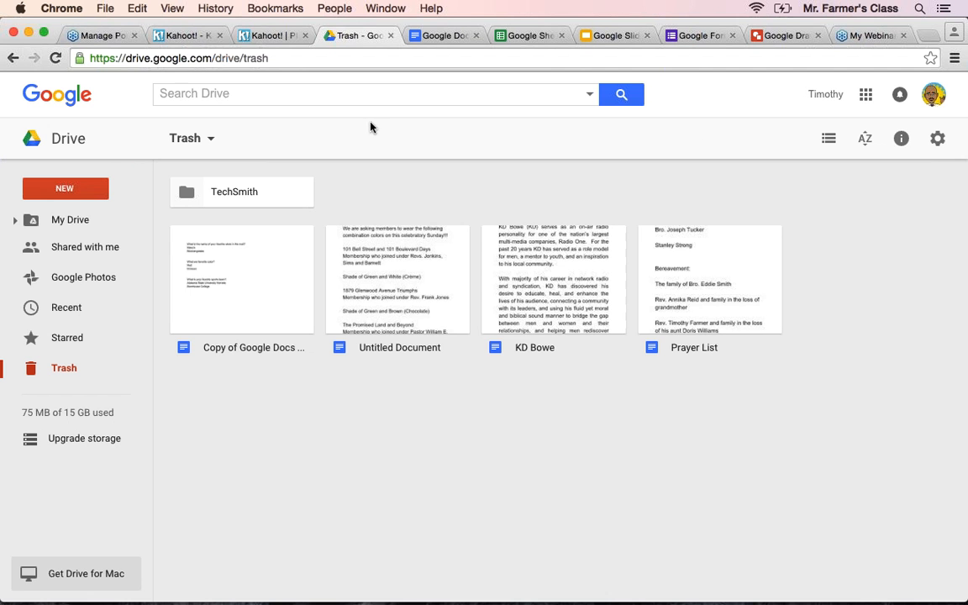
pyautogui.click(89, 224)
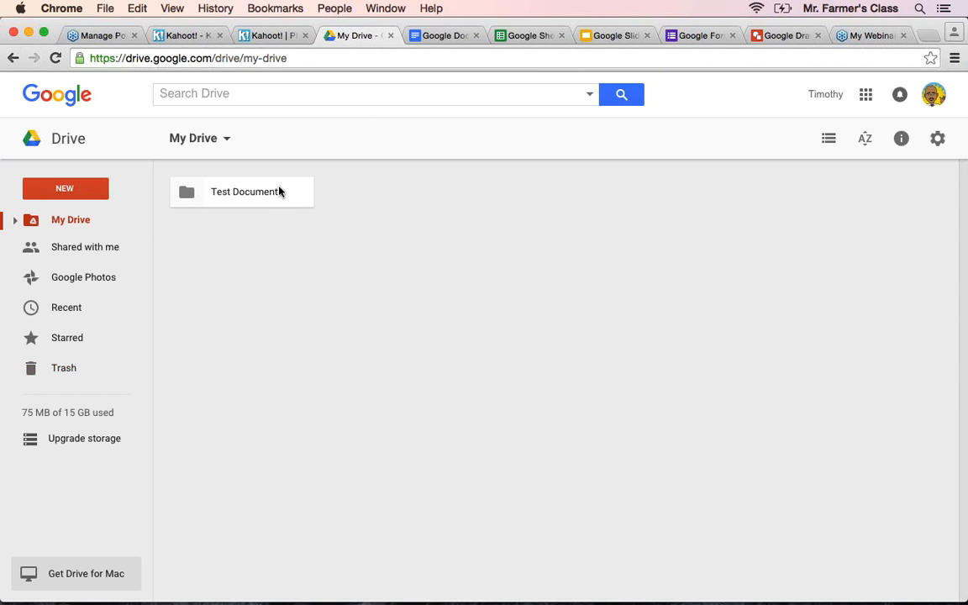
pyautogui.doubleClick(280, 192)
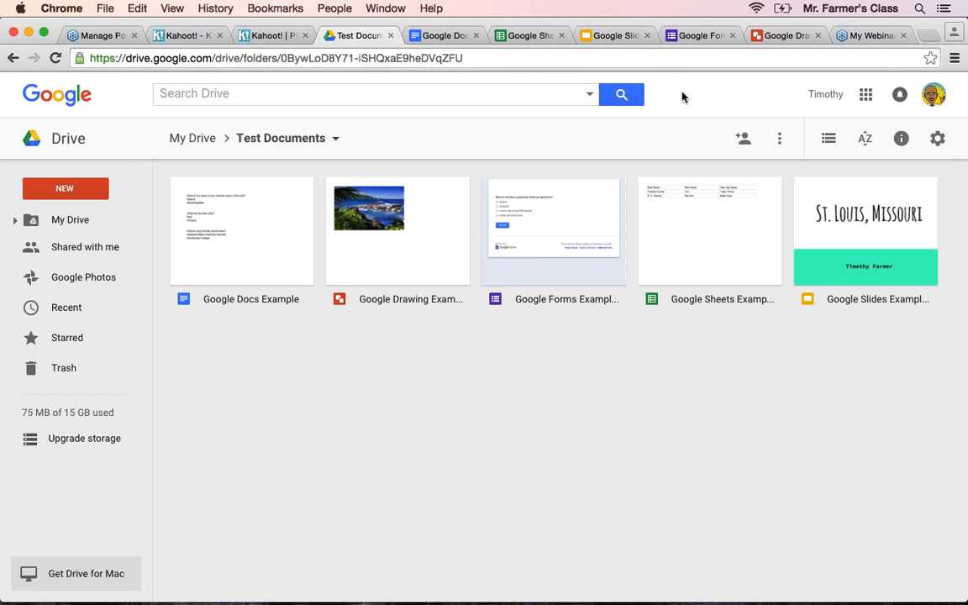
# Switch to the open Google Forms Example form and place the cursor in its title field.
pyautogui.click(695, 37)
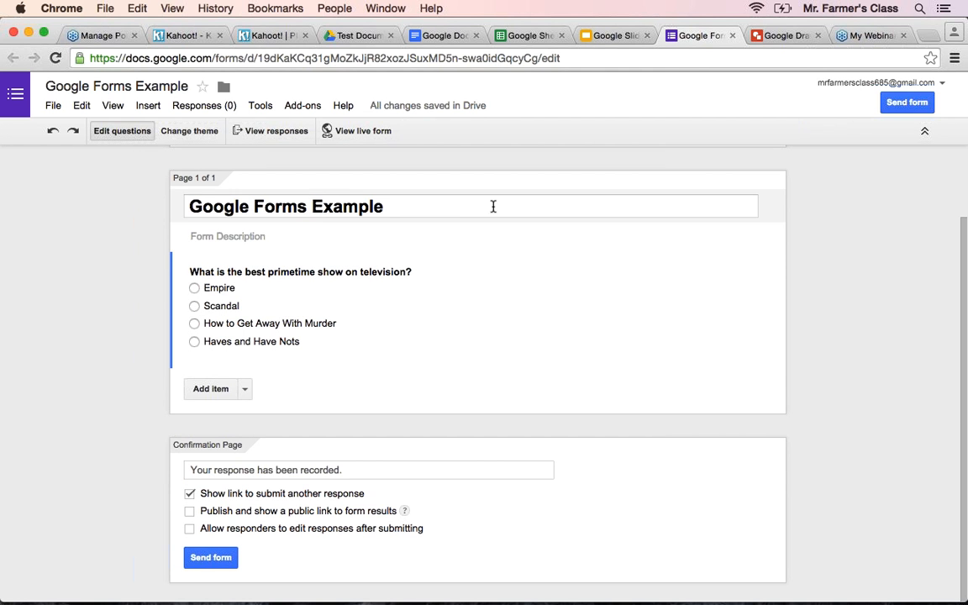
pyautogui.moveTo(206, 278)
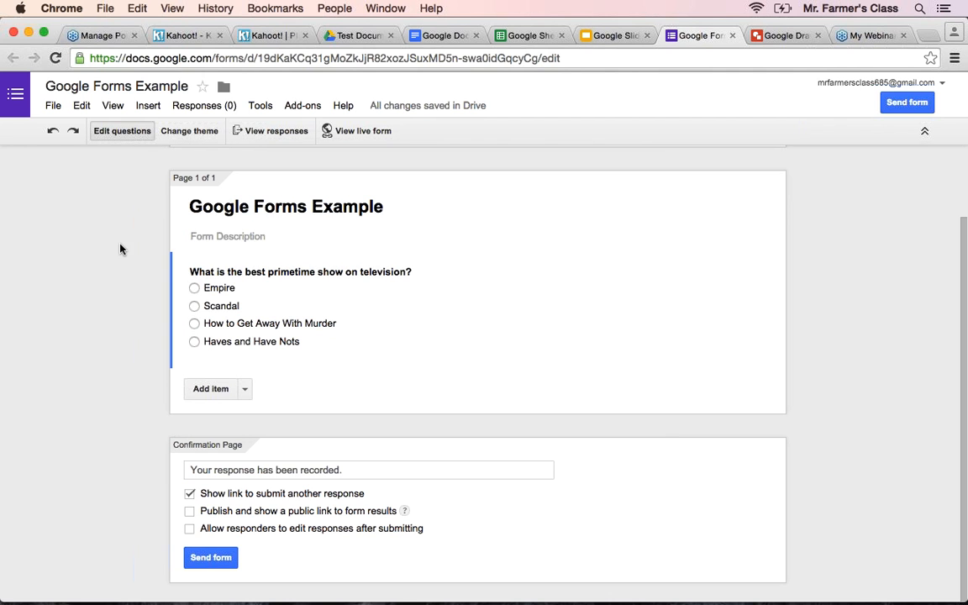
pyautogui.click(299, 241)
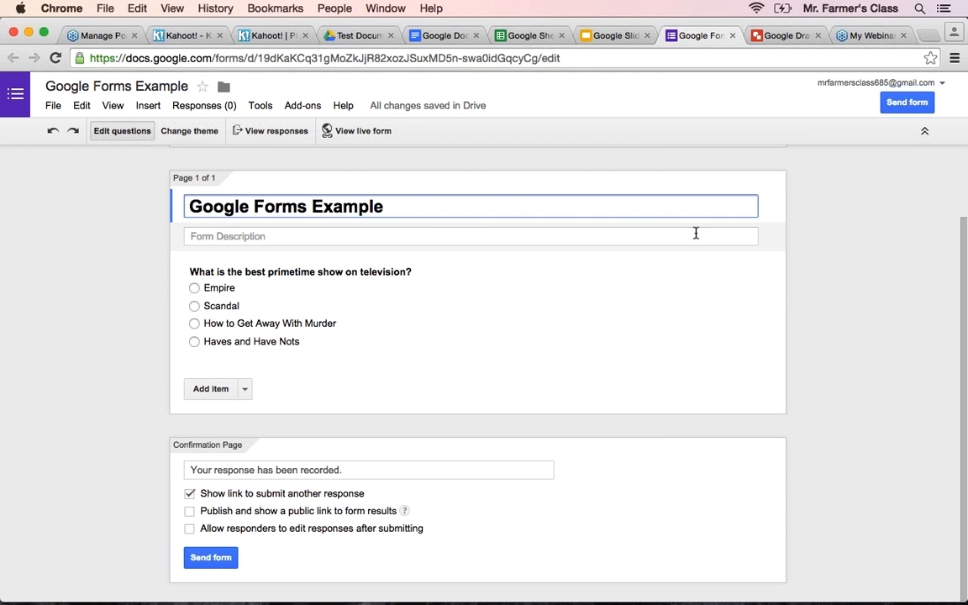
# Open the primetime show question for editing, review its fields and available question types, and close the question editor.
pyautogui.click(358, 304)
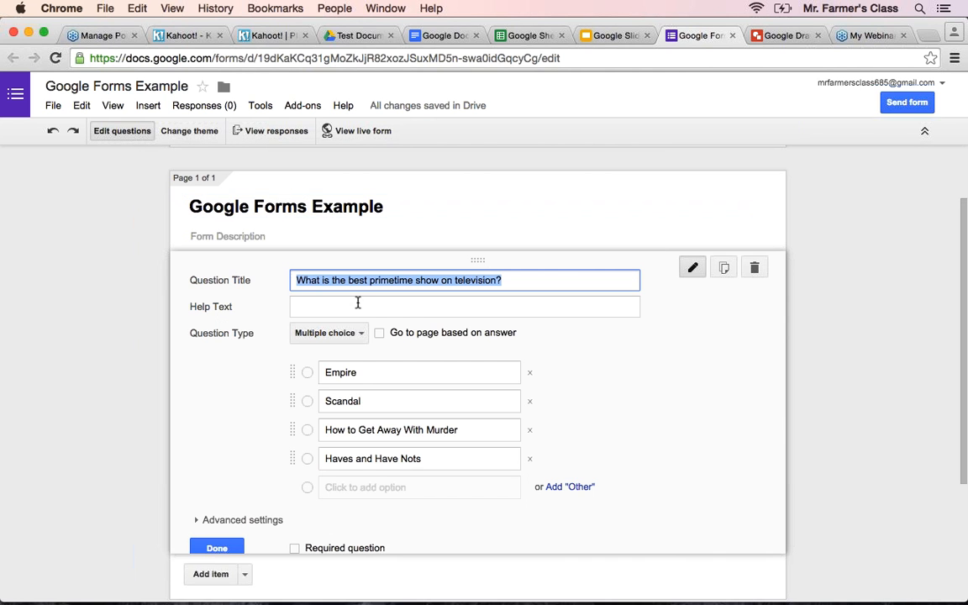
pyautogui.click(821, 299)
pyautogui.click(395, 302)
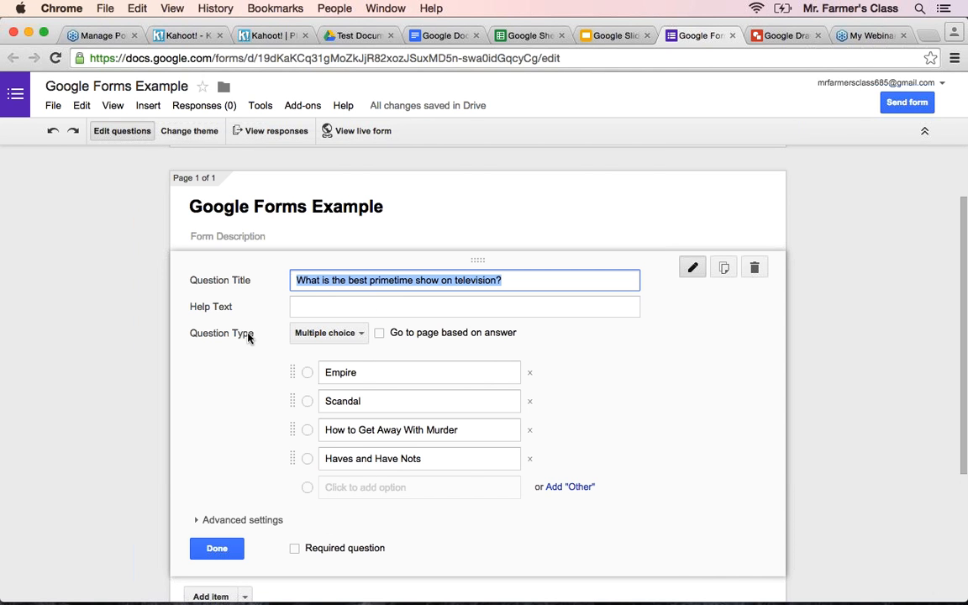
pyautogui.click(365, 335)
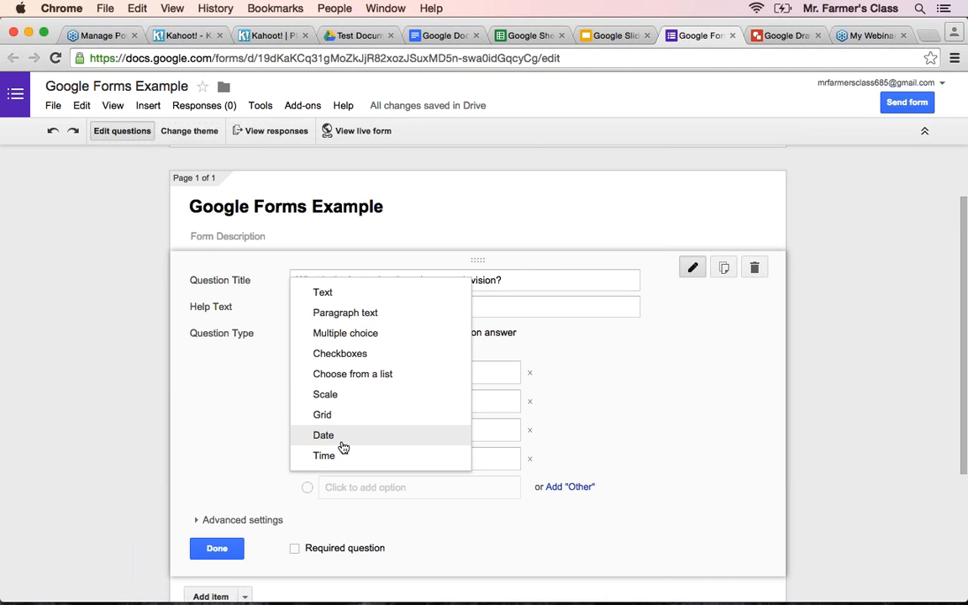
pyautogui.click(589, 371)
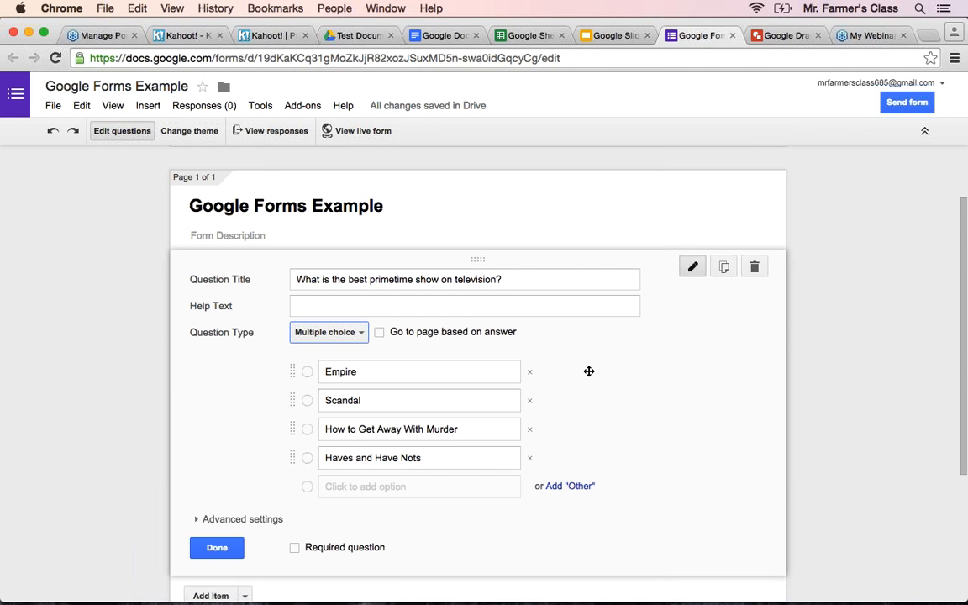
pyautogui.scroll(-2, 589, 372)
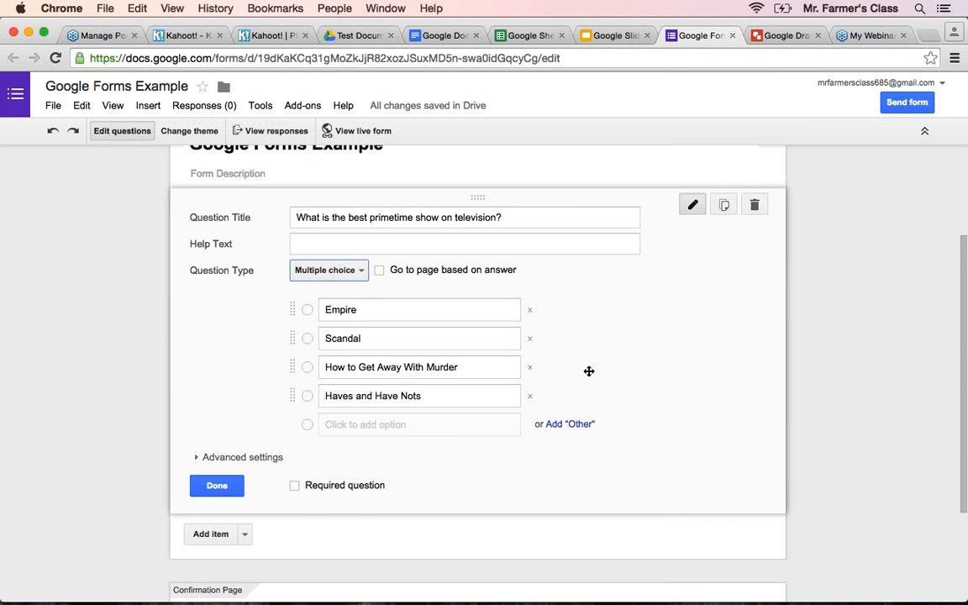
pyautogui.scroll(2, 601, 368)
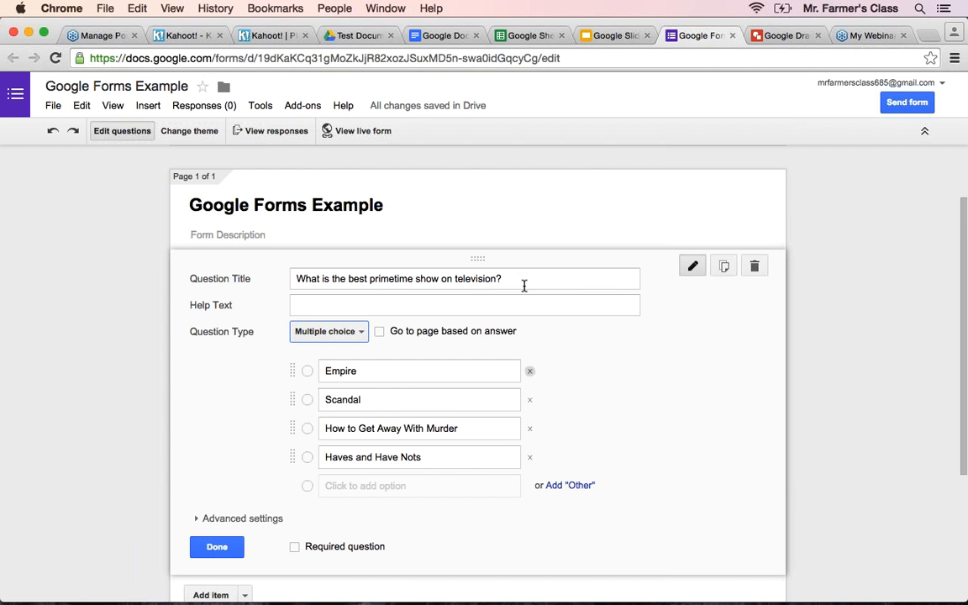
pyautogui.scroll(-2, 710, 369)
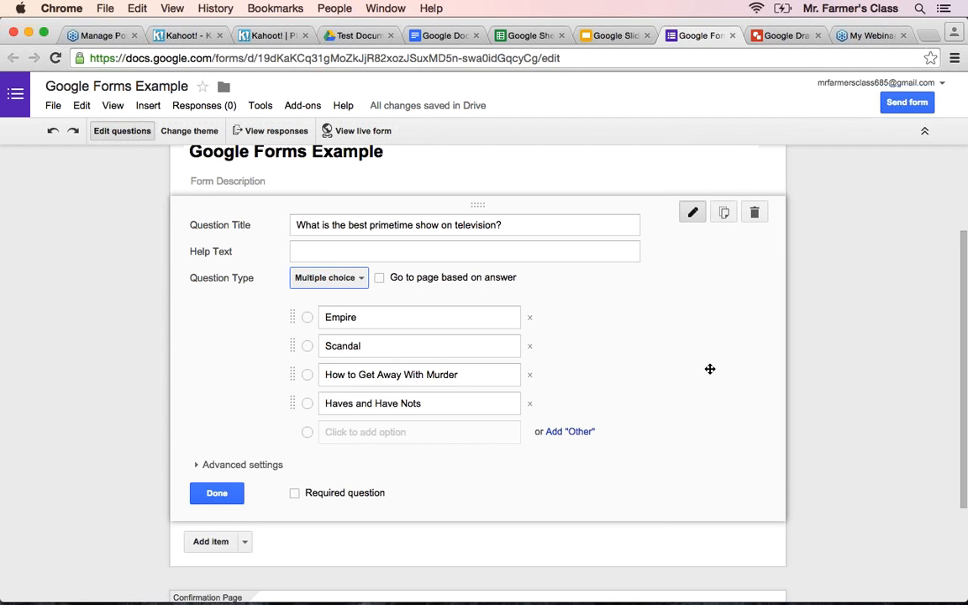
pyautogui.scroll(-2, 710, 369)
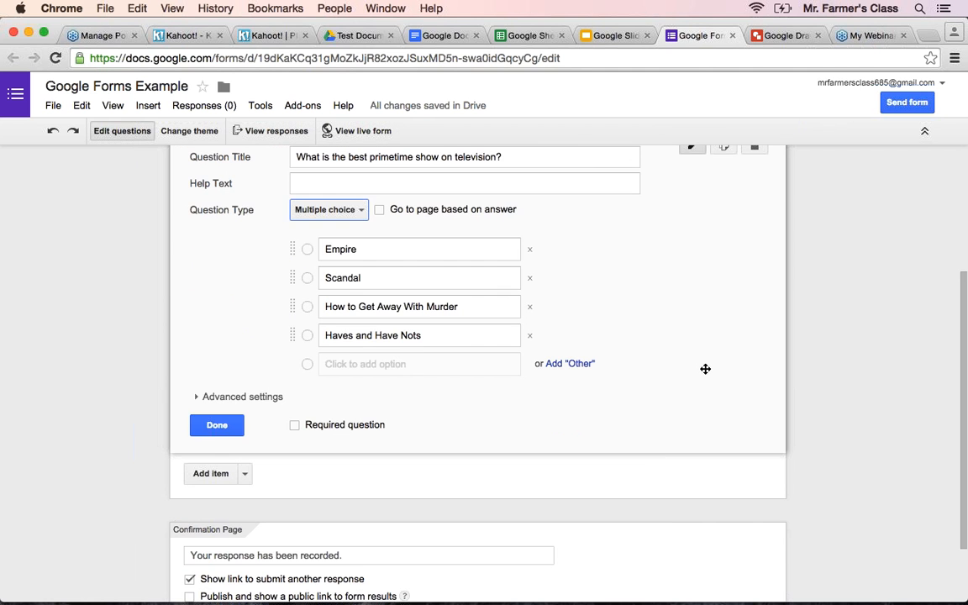
pyautogui.click(213, 433)
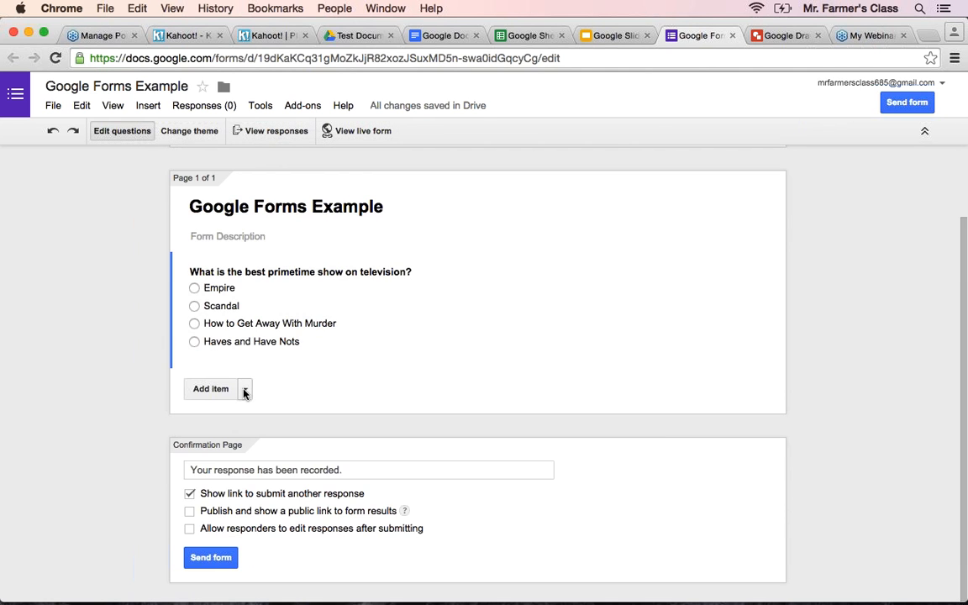
# Review the form's confirmation message, response options and Form Settings without changing them.
pyautogui.moveTo(481, 287)
pyautogui.scroll(1, 805, 272)
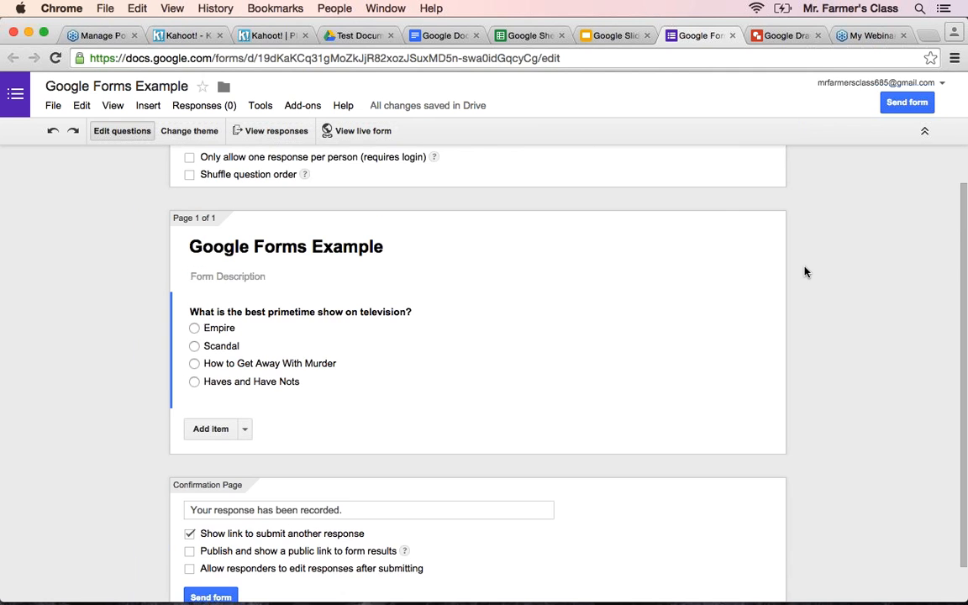
pyautogui.scroll(-2, 806, 272)
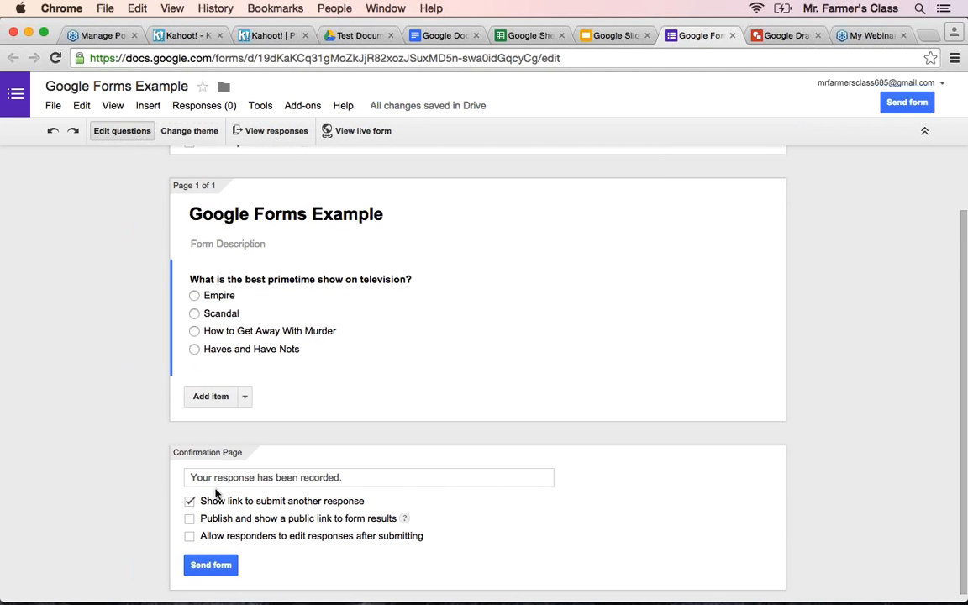
pyautogui.click(222, 478)
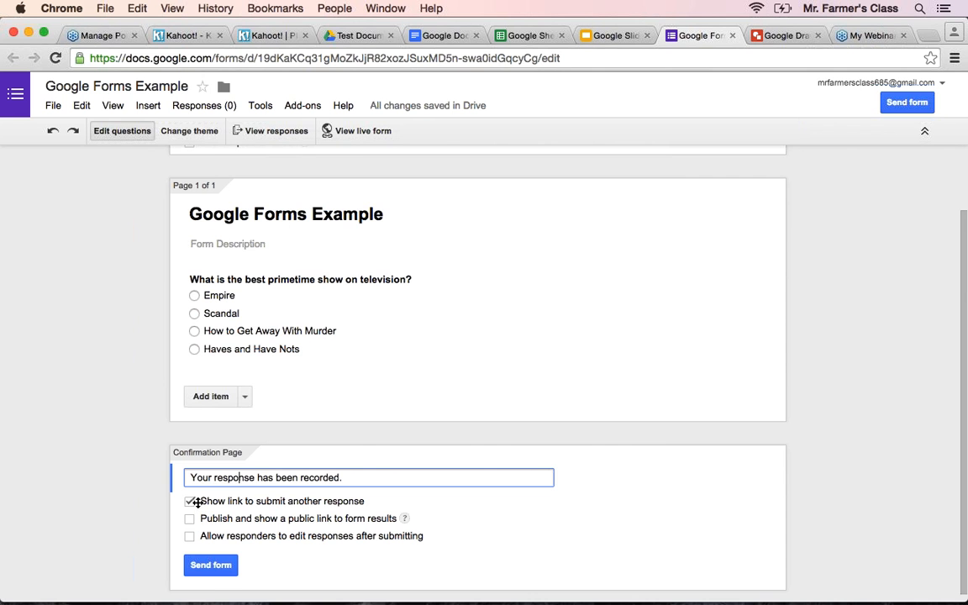
pyautogui.moveTo(732, 306)
pyautogui.scroll(3, 897, 308)
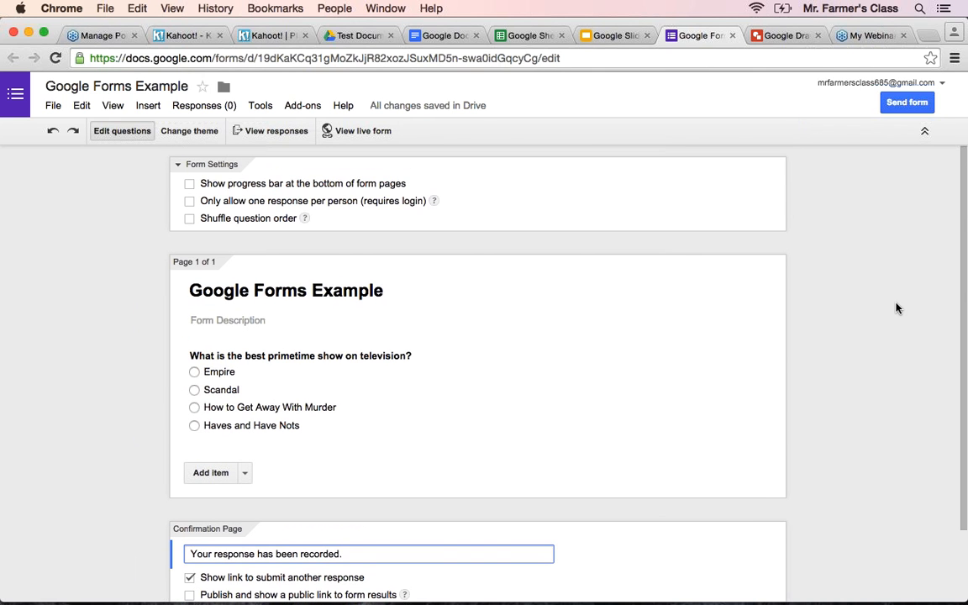
pyautogui.scroll(-2, 897, 307)
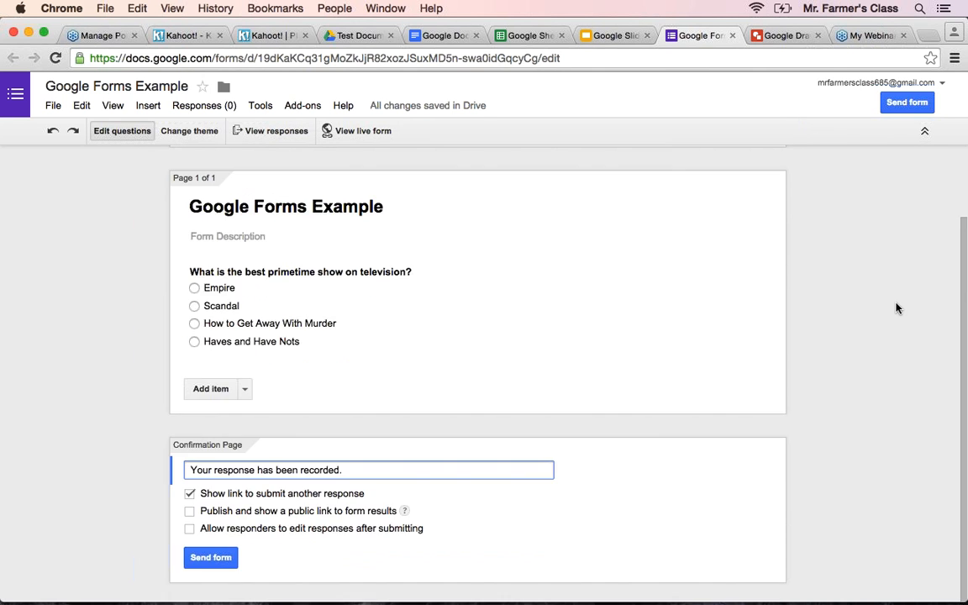
pyautogui.scroll(2, 544, 193)
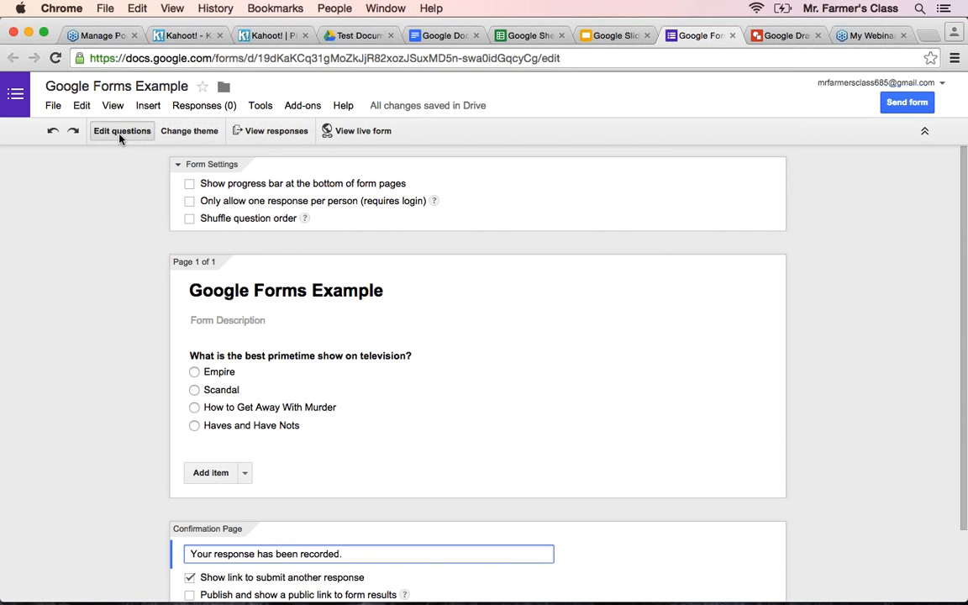
# Browse the default themes for the form and apply the At the Fair theme.
pyautogui.click(202, 136)
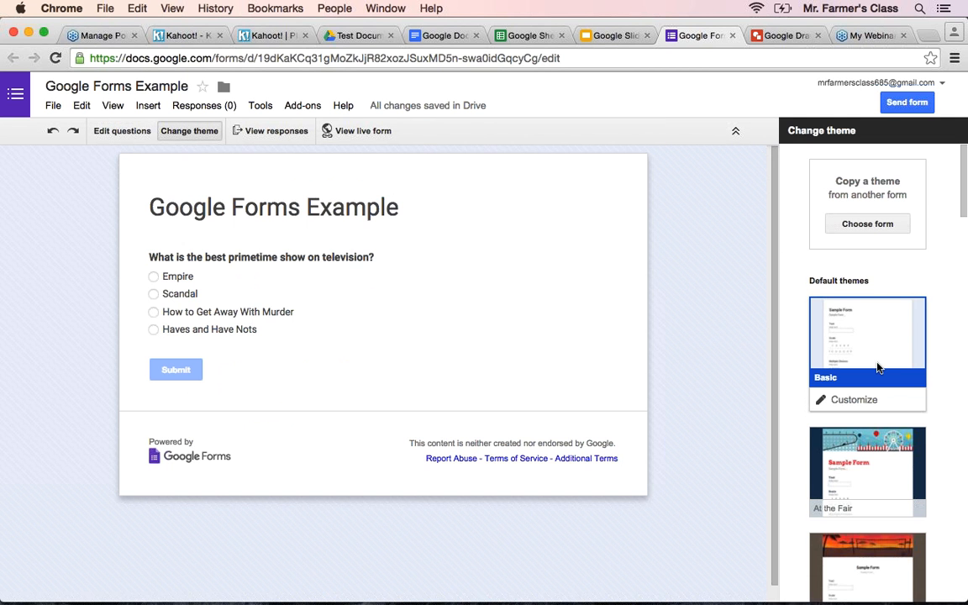
pyautogui.scroll(-10, 877, 368)
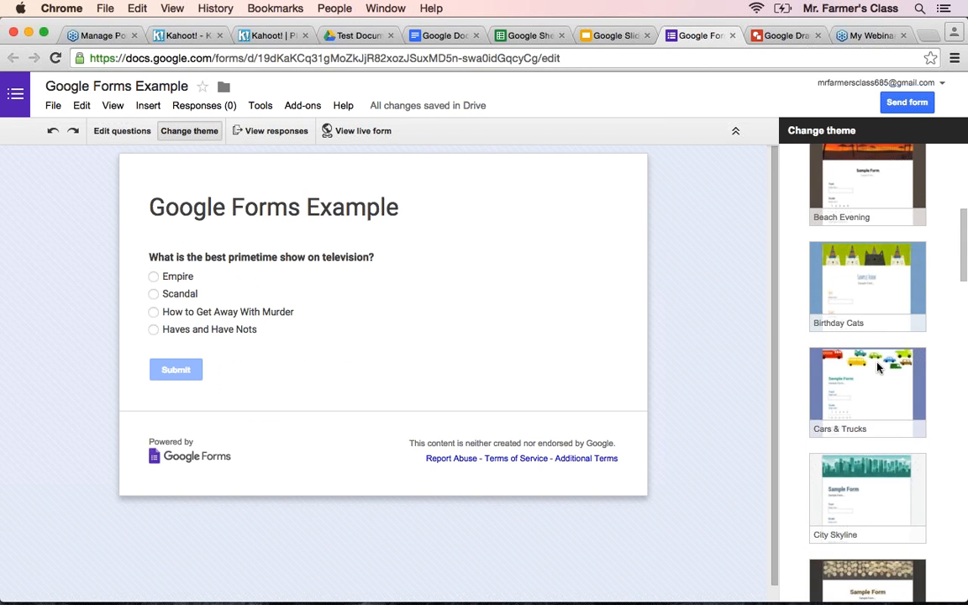
pyautogui.scroll(-15, 877, 367)
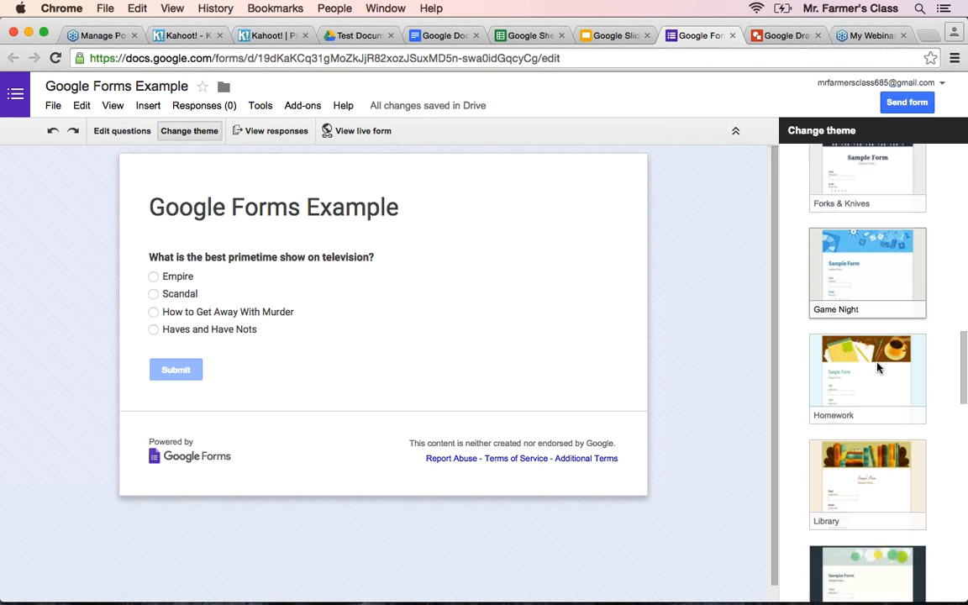
pyautogui.scroll(-15, 878, 368)
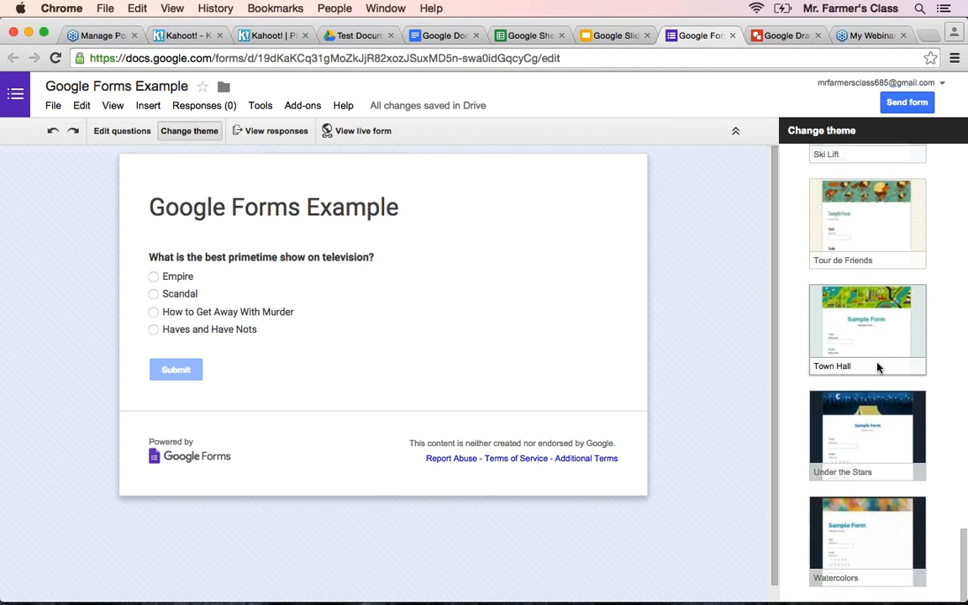
pyautogui.scroll(15, 878, 367)
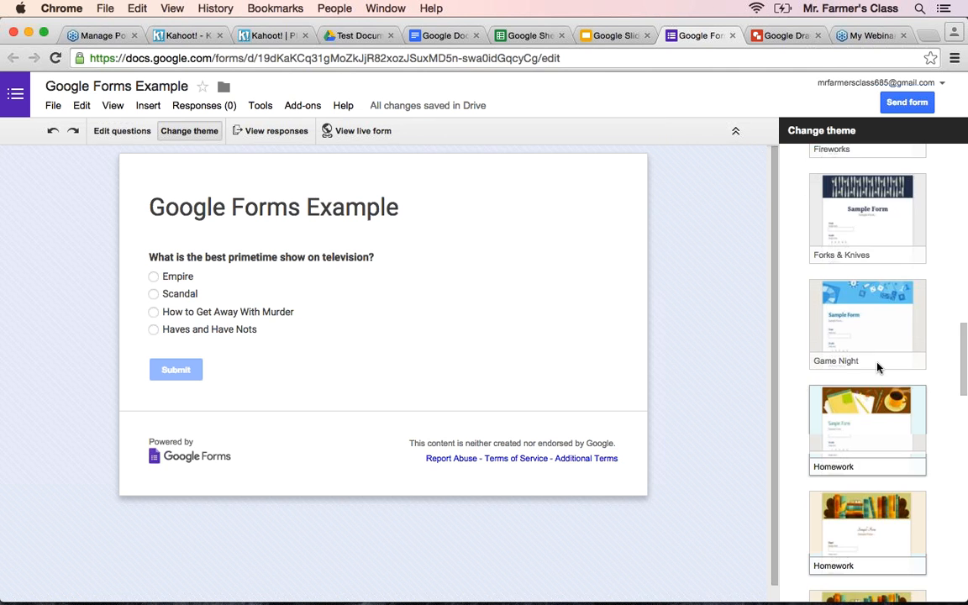
pyautogui.scroll(8, 877, 368)
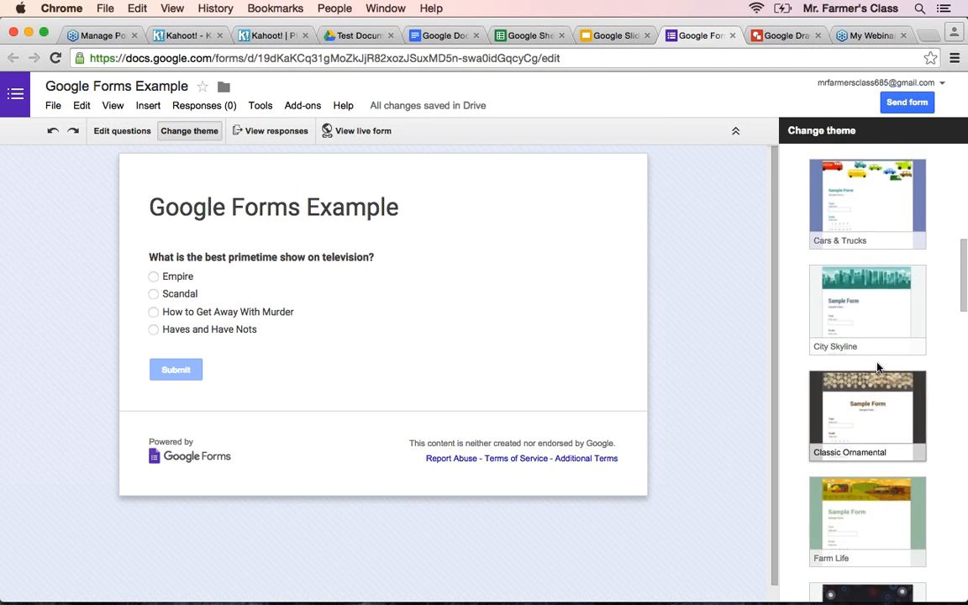
pyautogui.scroll(5, 877, 368)
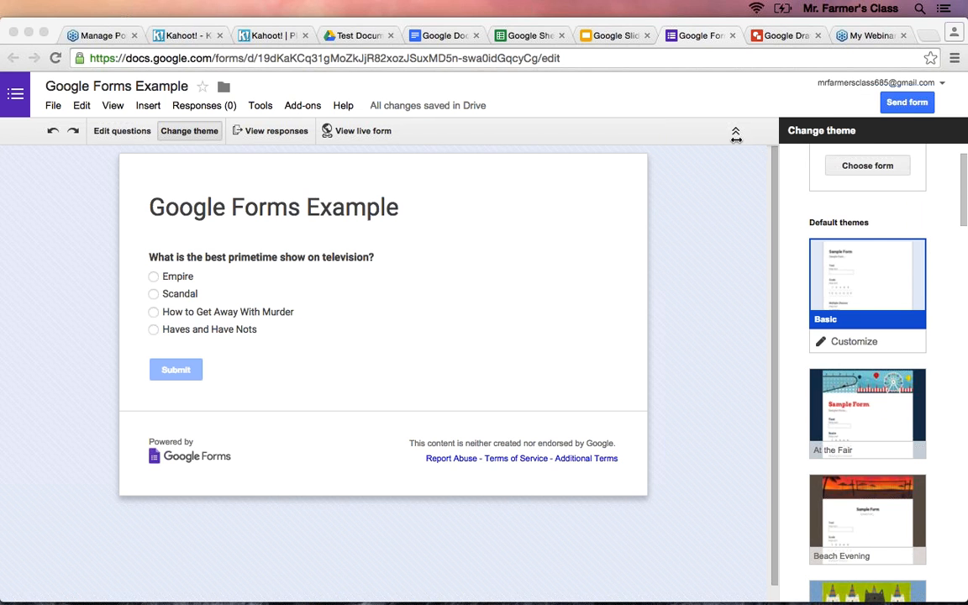
pyautogui.click(678, 248)
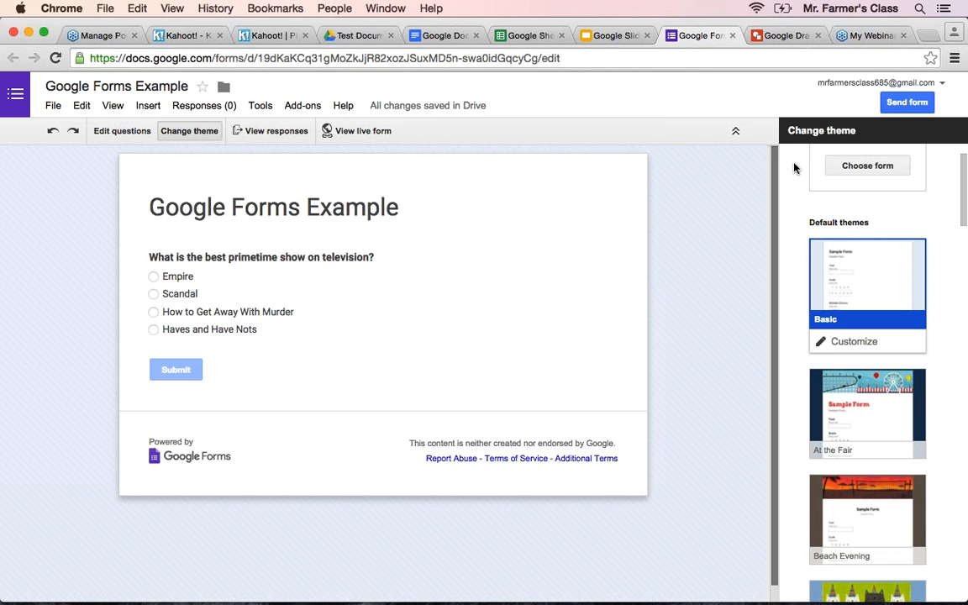
pyautogui.click(874, 405)
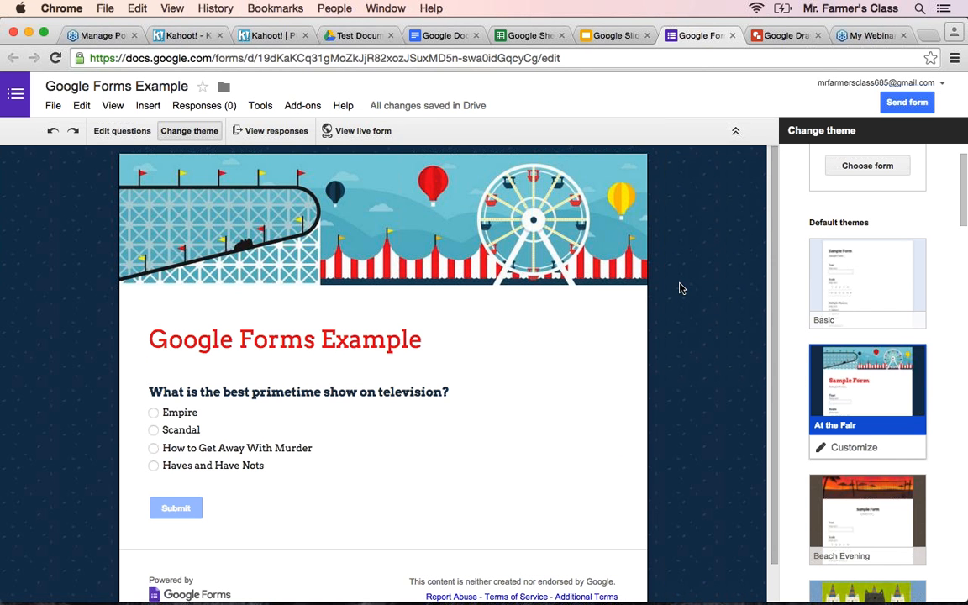
# Look through the list of default themes once more, from Basic down past Fireworks and back to At the Fair.
pyautogui.click(956, 58)
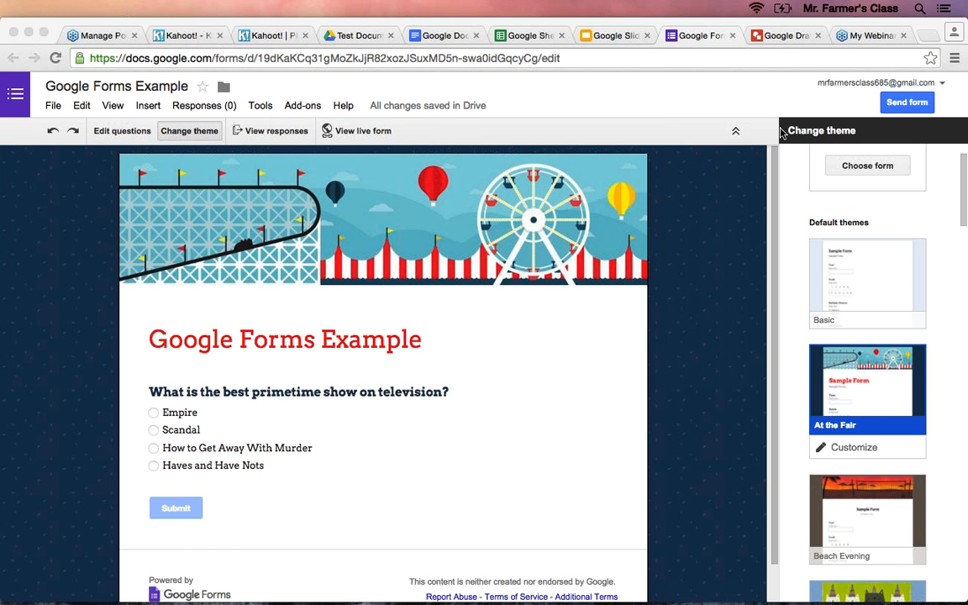
pyautogui.scroll(2, 885, 182)
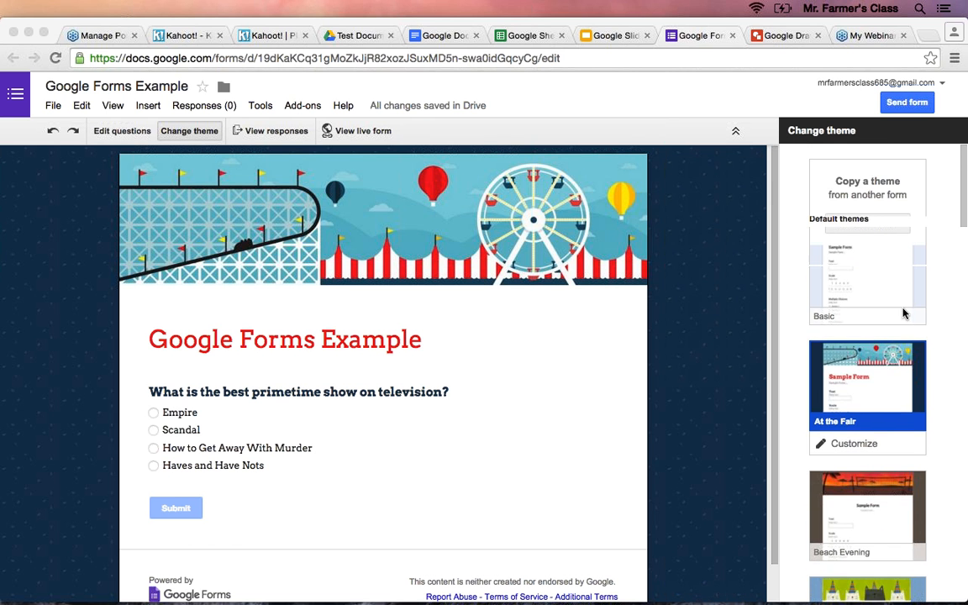
pyautogui.scroll(-6, 903, 313)
pyautogui.scroll(6, 903, 314)
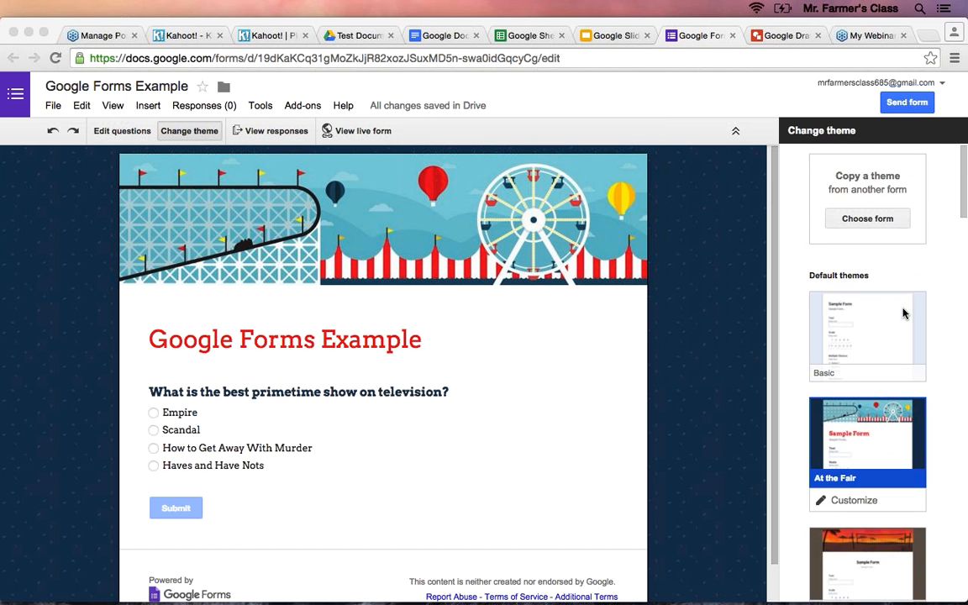
pyautogui.scroll(-5, 901, 232)
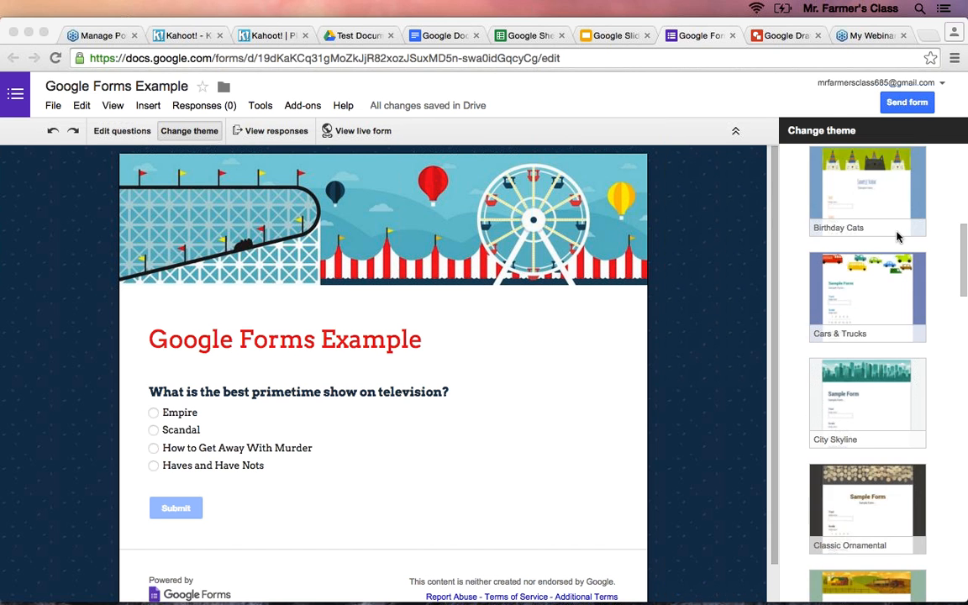
pyautogui.scroll(-5, 888, 314)
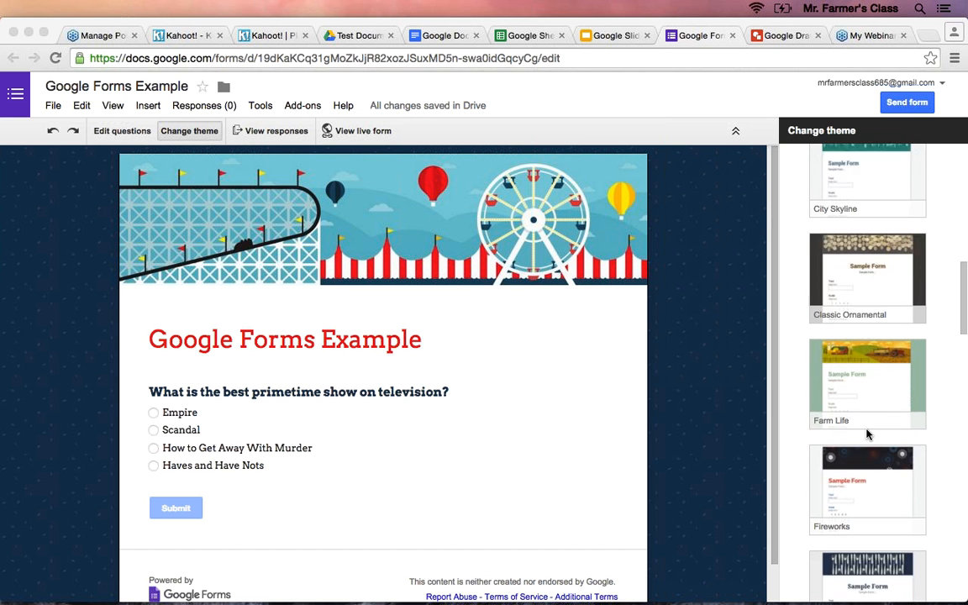
pyautogui.scroll(-3, 866, 432)
pyautogui.scroll(8, 866, 336)
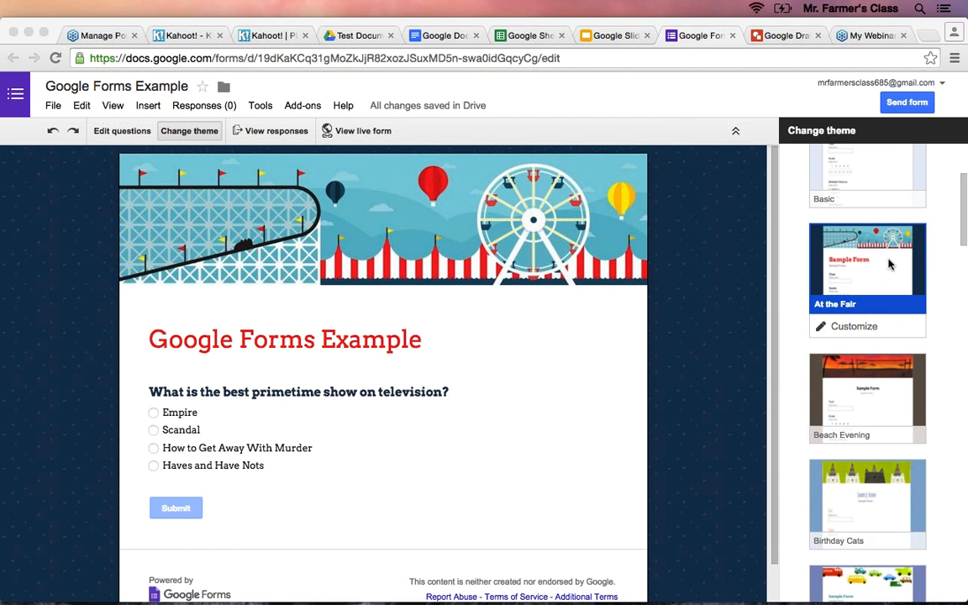
# Open customization of the At the Fair theme and expand its Title, Description and Options formatting settings.
pyautogui.click(841, 327)
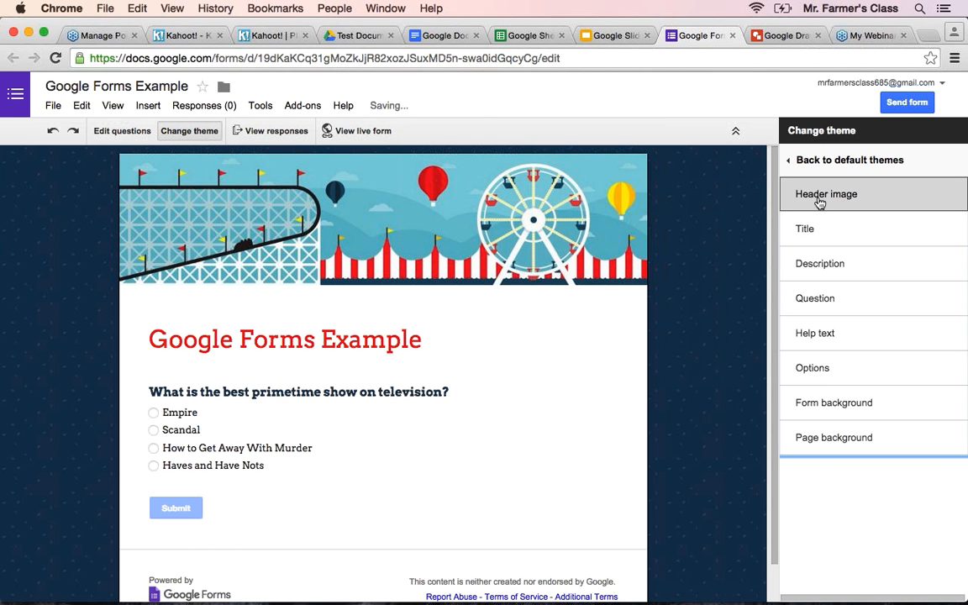
pyautogui.click(825, 242)
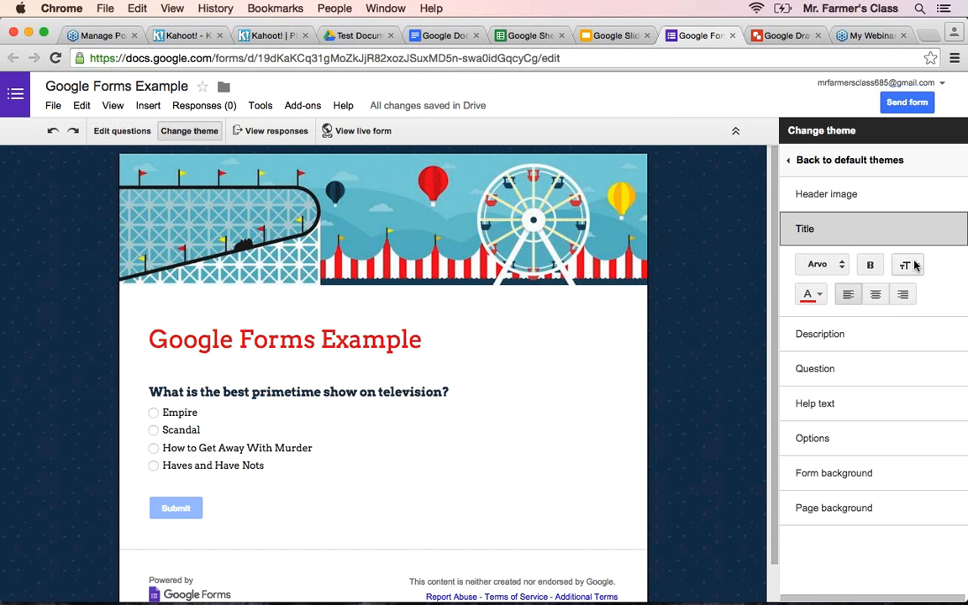
pyautogui.click(849, 335)
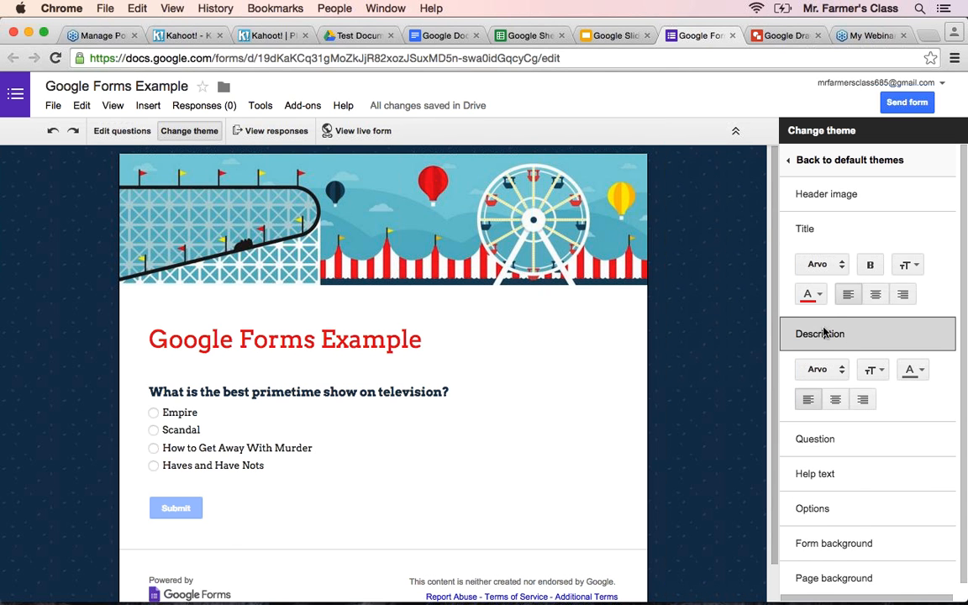
pyautogui.scroll(-1, 865, 467)
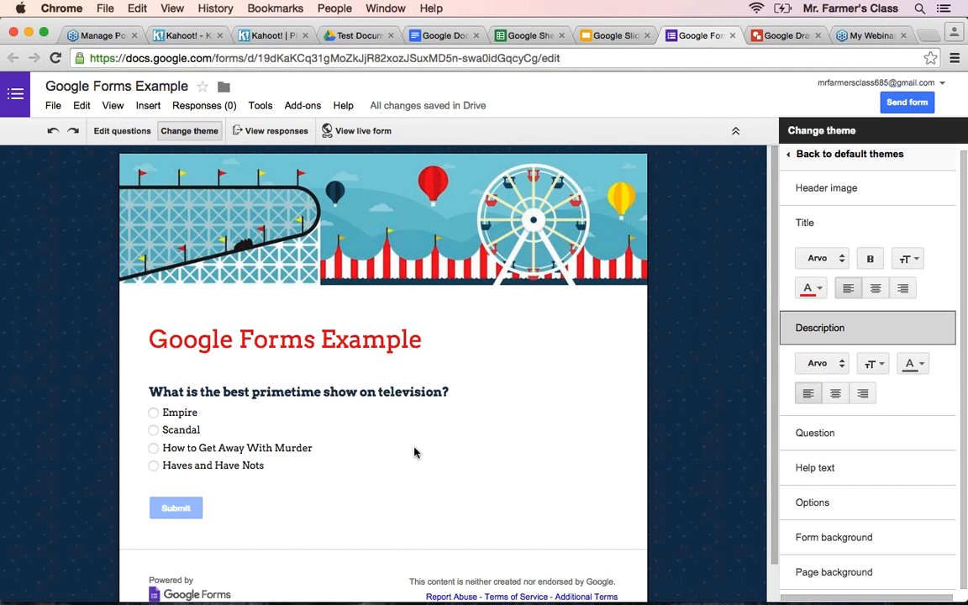
pyautogui.click(829, 506)
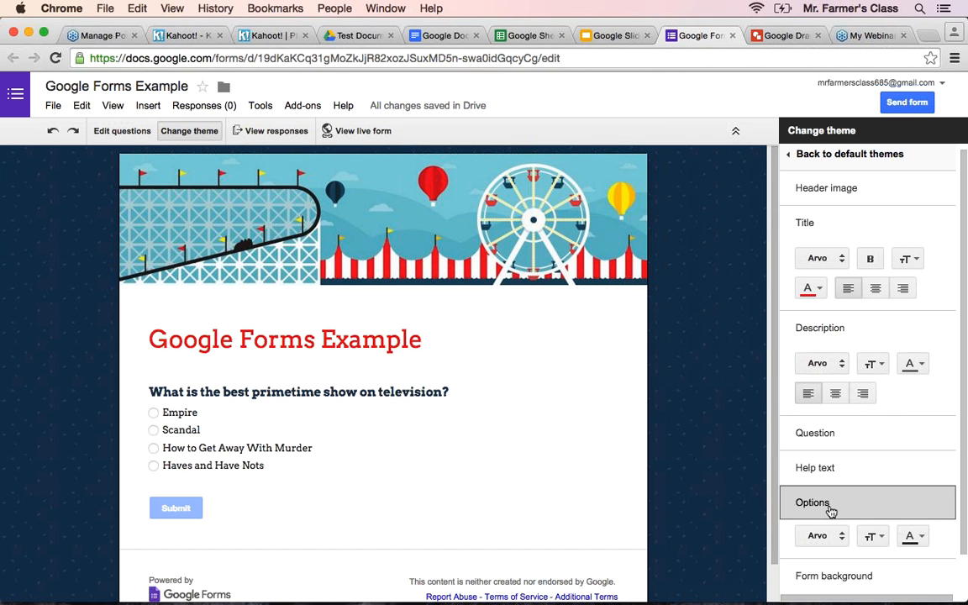
# Expand the Form background and Page background settings of the customized At the Fair theme.
pyautogui.scroll(-2, 830, 511)
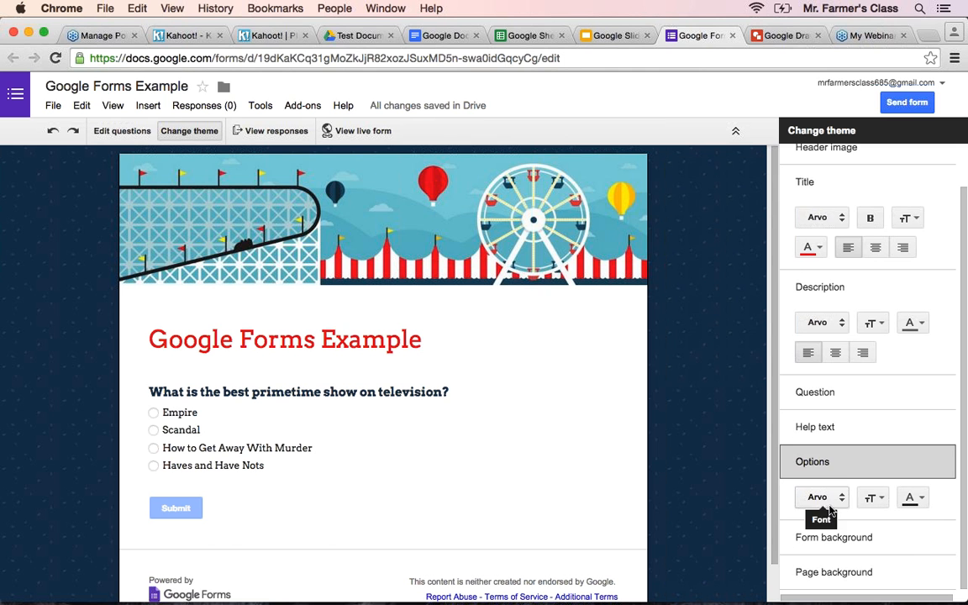
pyautogui.click(875, 548)
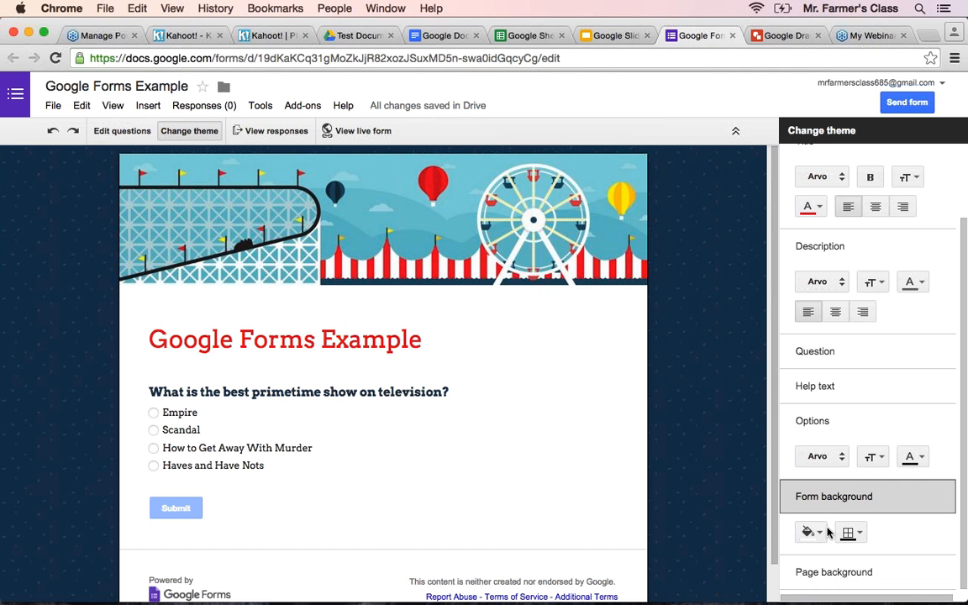
pyautogui.click(877, 578)
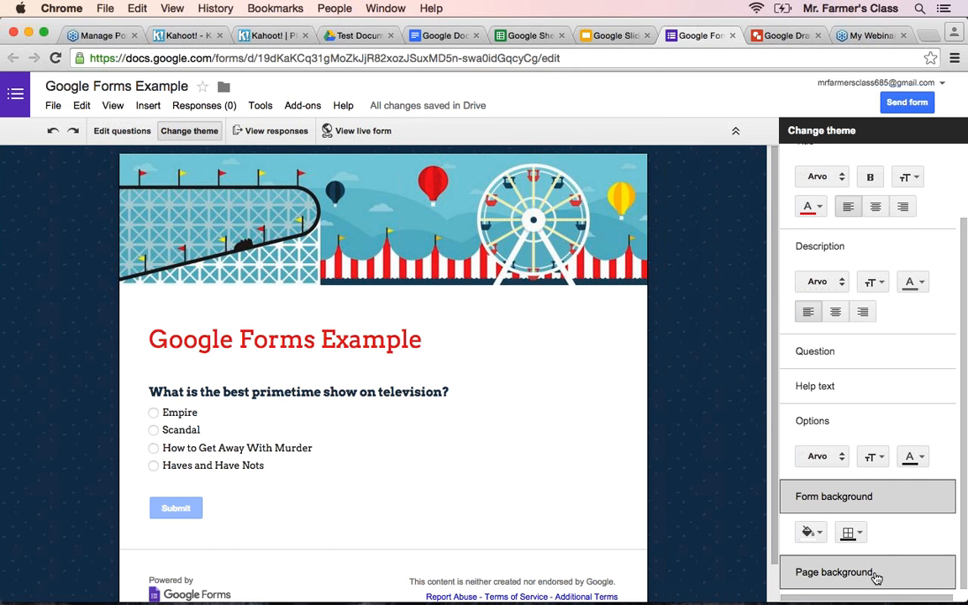
pyautogui.scroll(5, 875, 577)
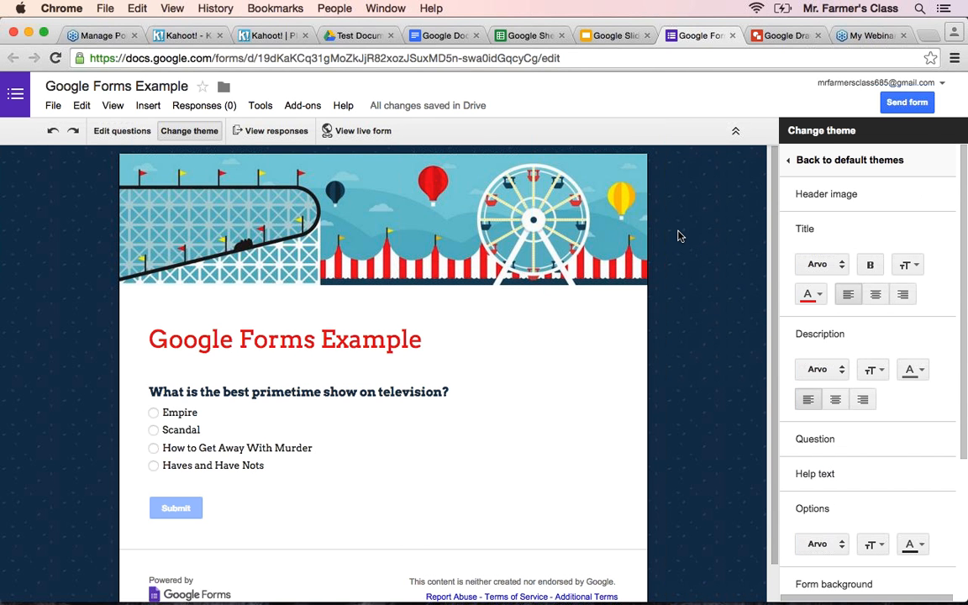
# Create a new response spreadsheet named Google Forms Example (Responses) and show the Test Documents folder in Drive as a list.
pyautogui.click(261, 135)
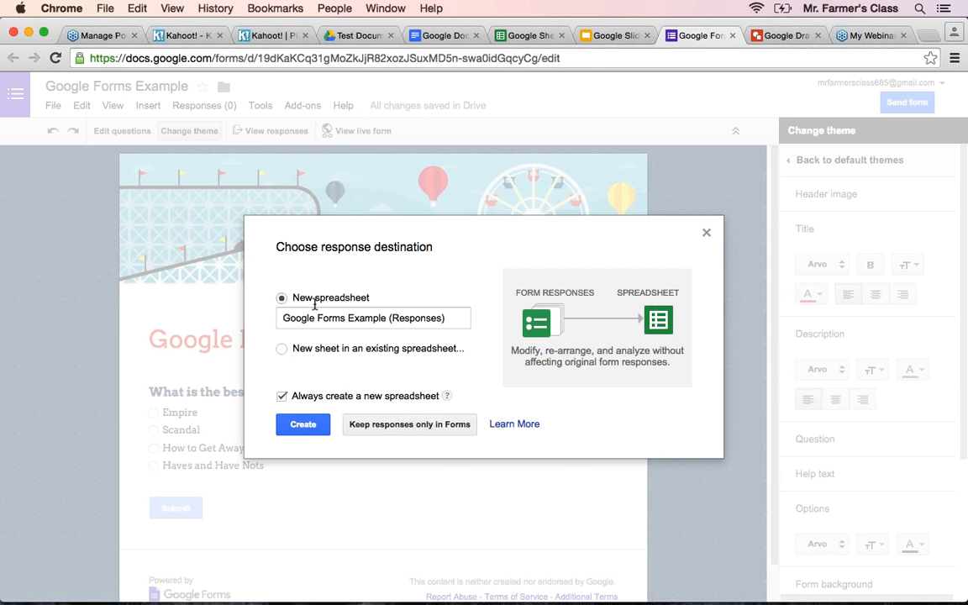
pyautogui.click(303, 424)
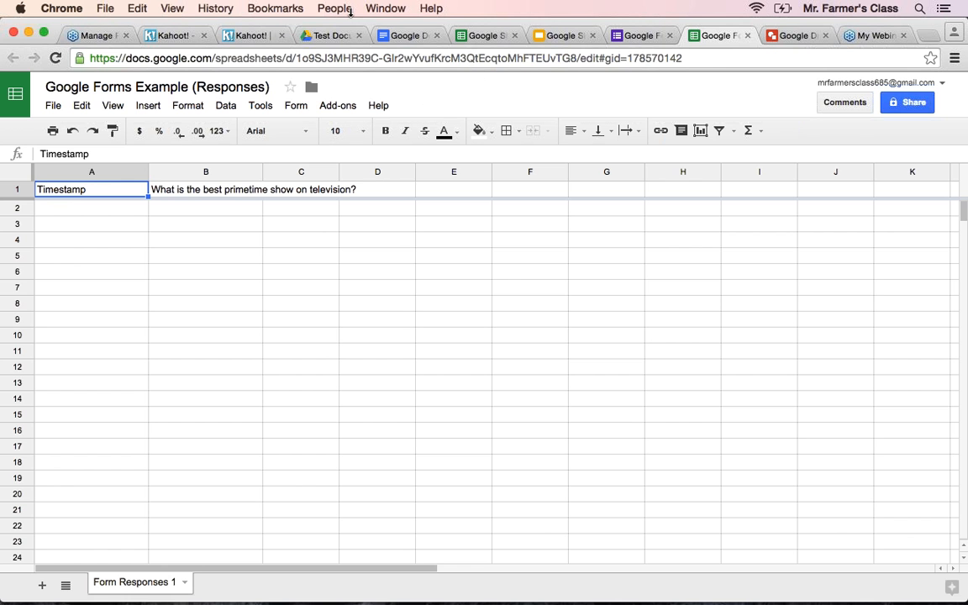
pyautogui.click(328, 38)
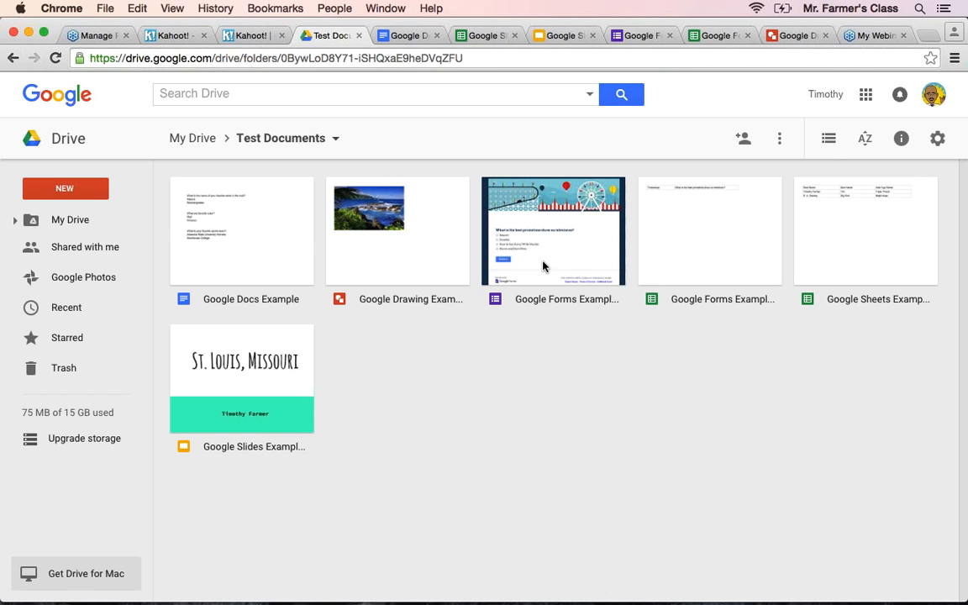
pyautogui.click(828, 139)
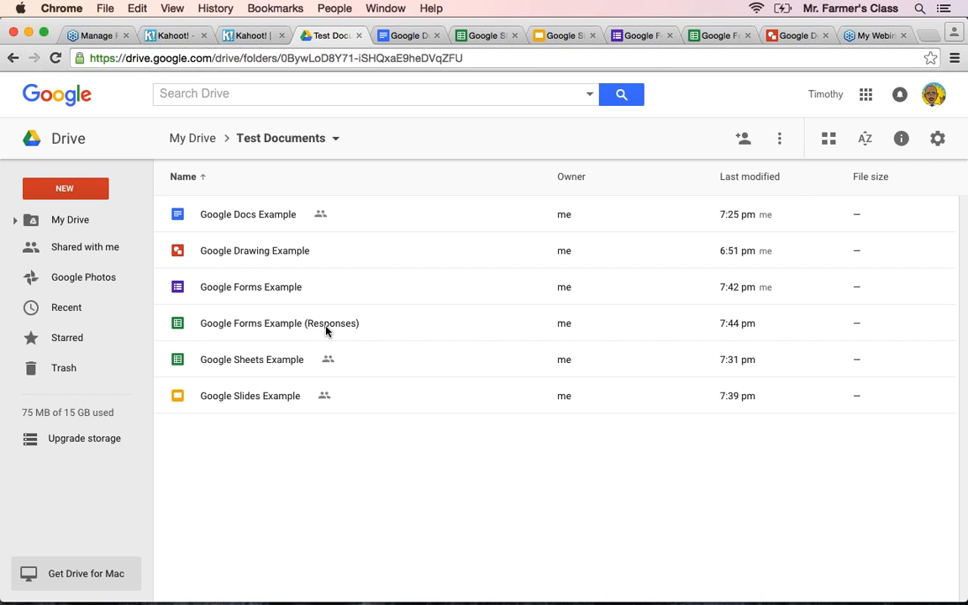
# Turn the Google Forms Example share link into a short URL, select the link, and close the Send form dialog.
pyautogui.click(646, 37)
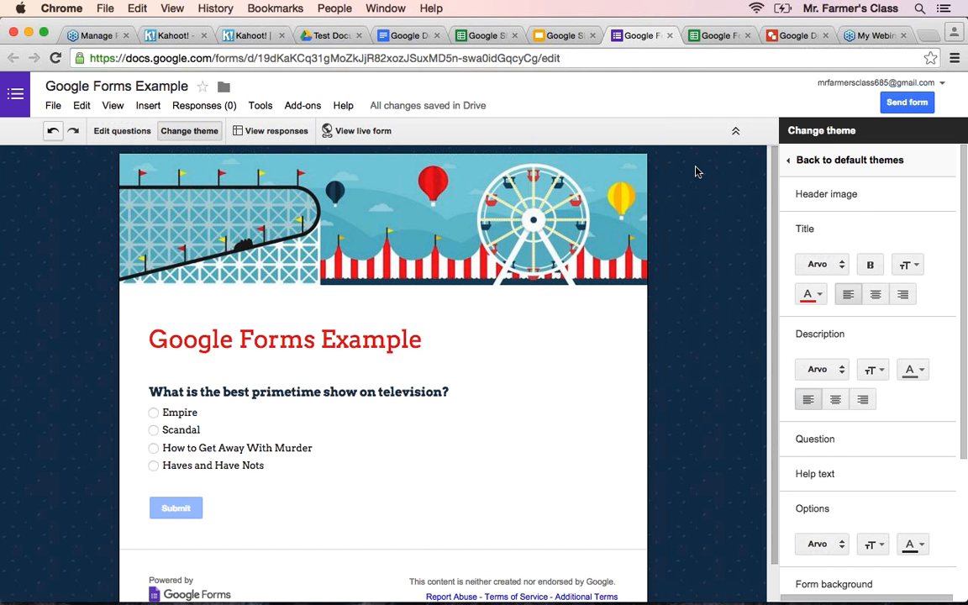
pyautogui.click(907, 103)
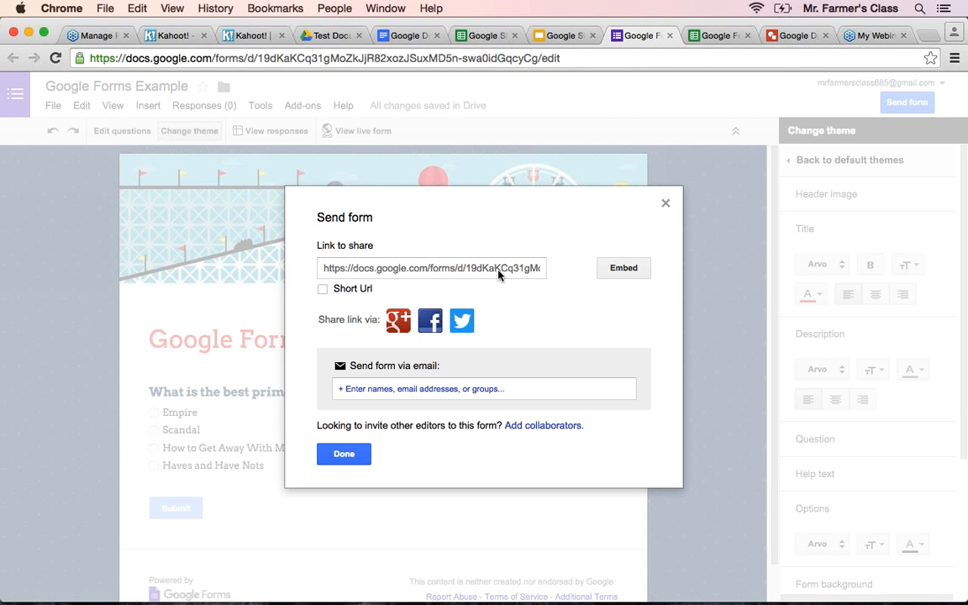
pyautogui.click(475, 270)
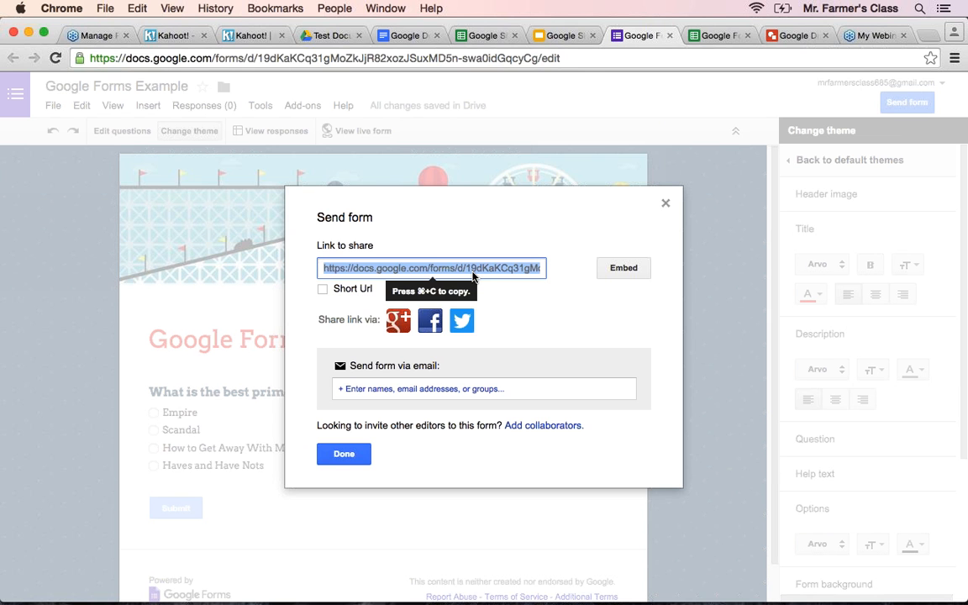
pyautogui.click(322, 288)
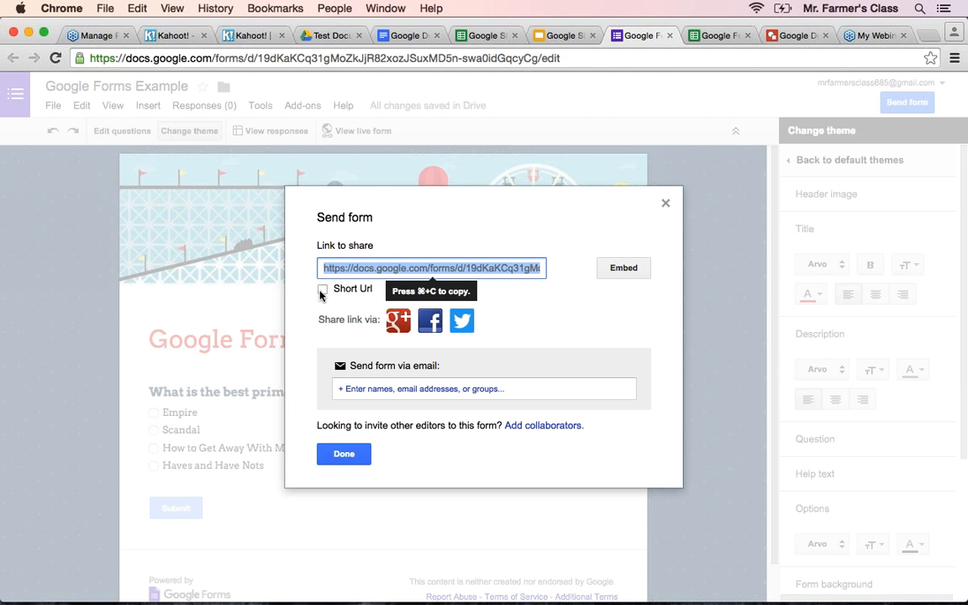
pyautogui.click(498, 271)
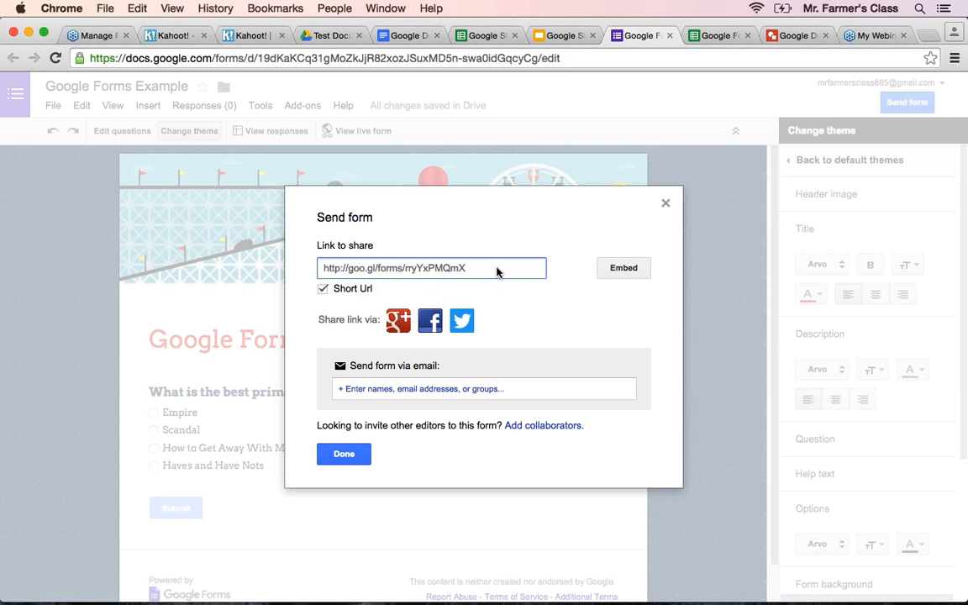
pyautogui.tripleClick(391, 271)
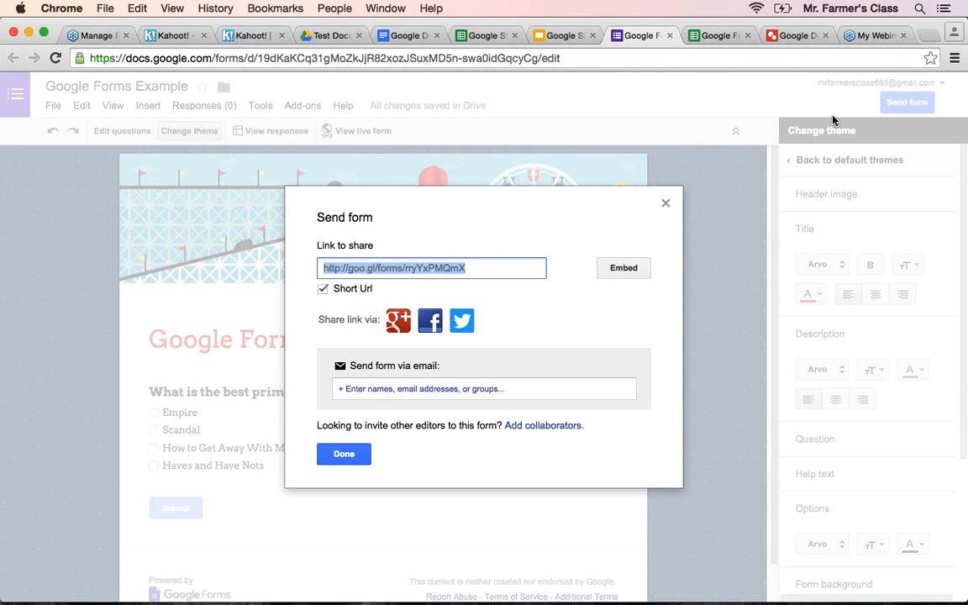
pyautogui.click(958, 57)
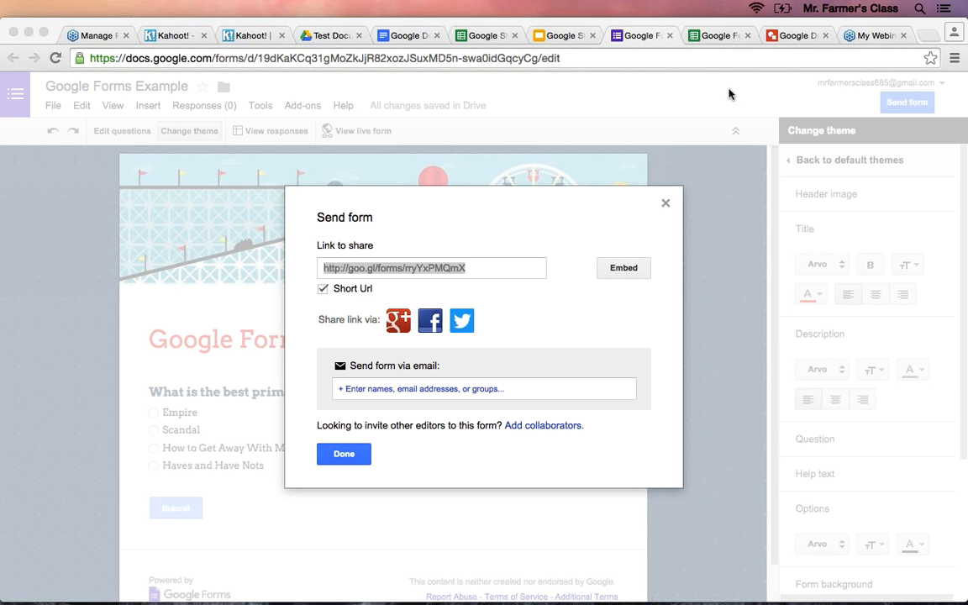
pyautogui.click(673, 202)
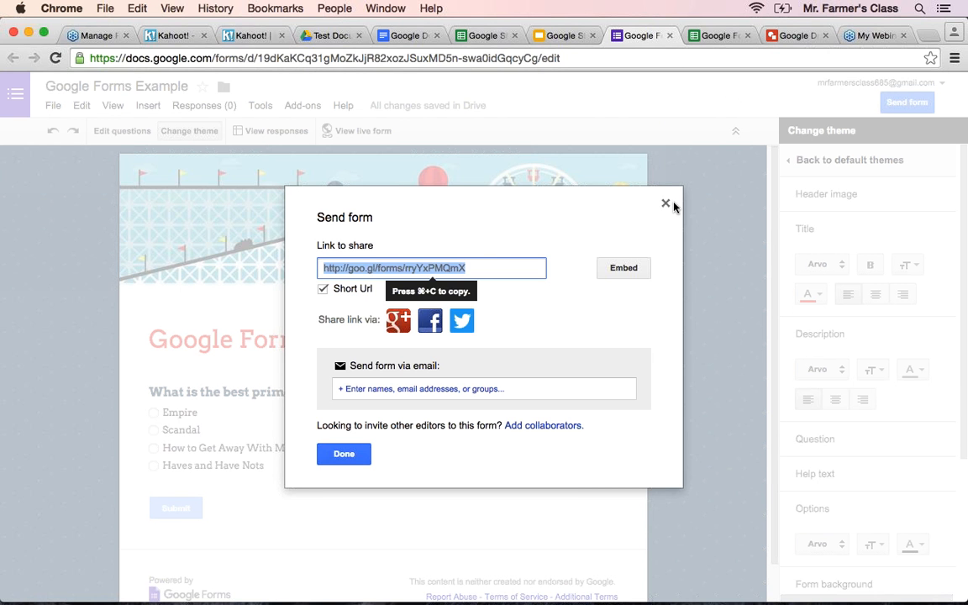
pyautogui.click(665, 203)
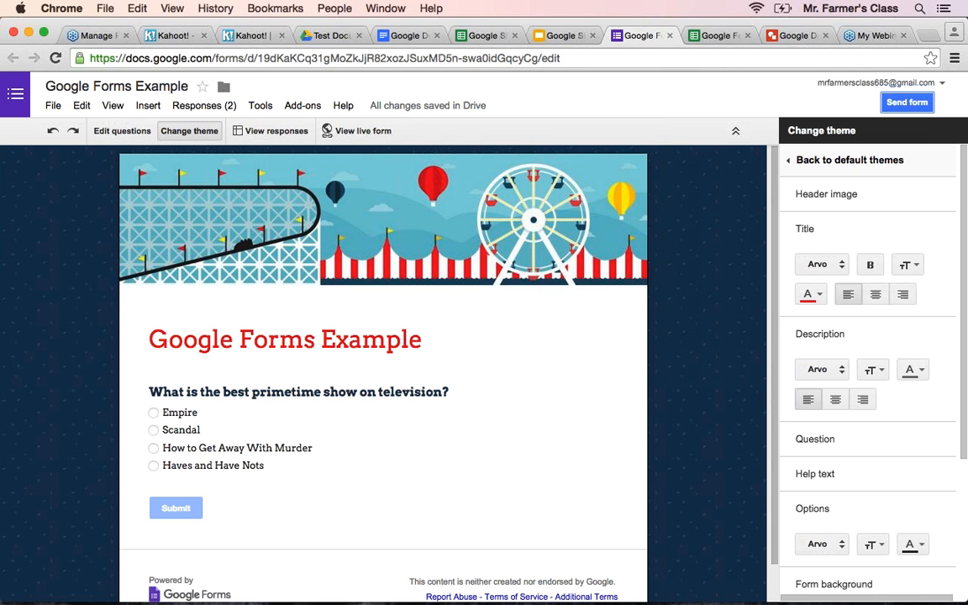
# Widen column B of the Google Forms Example (Responses) spreadsheet to fit the full question text.
pyautogui.click(720, 36)
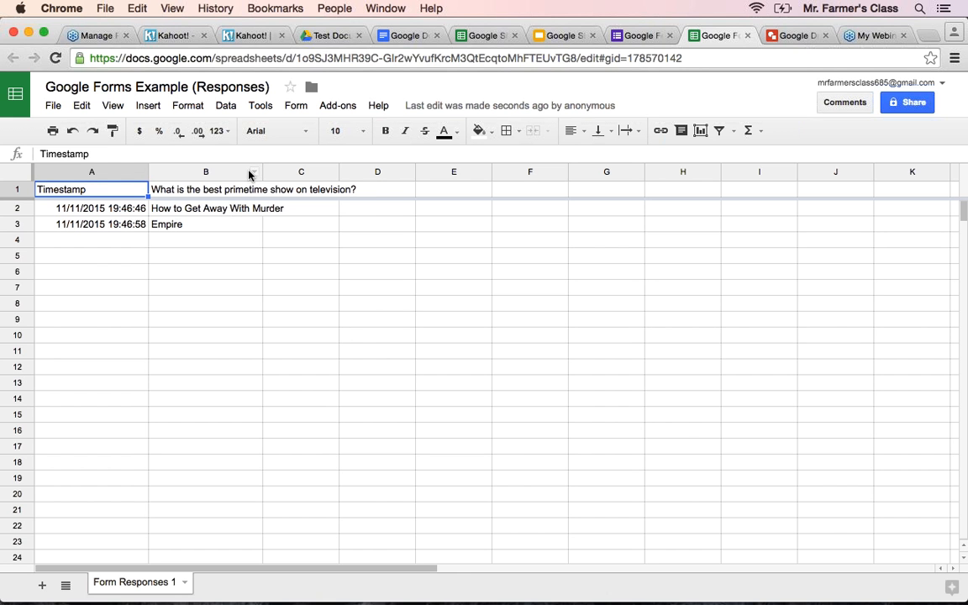
pyautogui.moveTo(262, 168); pyautogui.dragTo(381, 172)
pyautogui.doubleClick(375, 168)
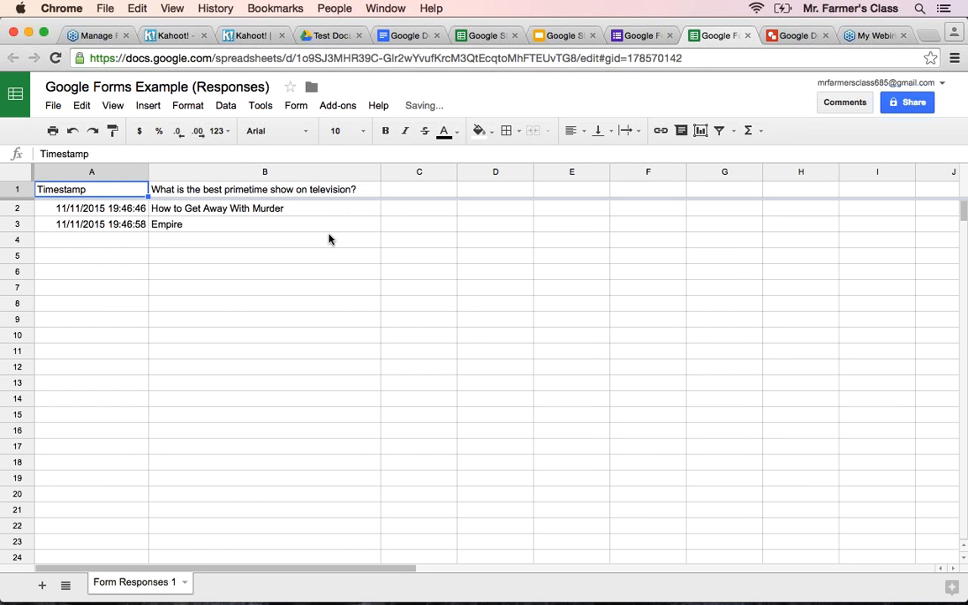
# Try to choose the Empire answer in the form's theme editing preview.
pyautogui.click(634, 35)
pyautogui.scroll(-1, 446, 303)
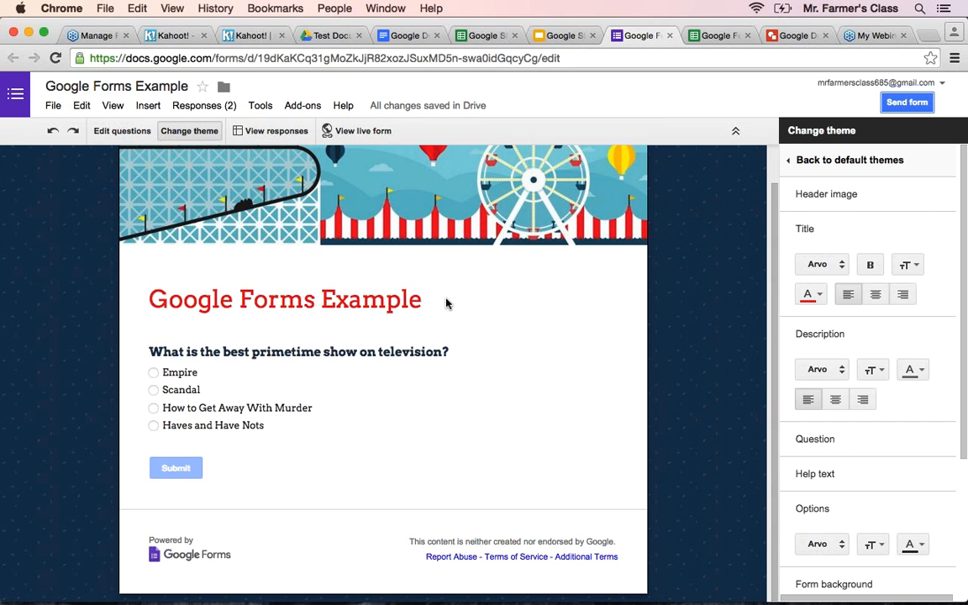
pyautogui.click(706, 40)
pyautogui.click(639, 35)
pyautogui.click(154, 375)
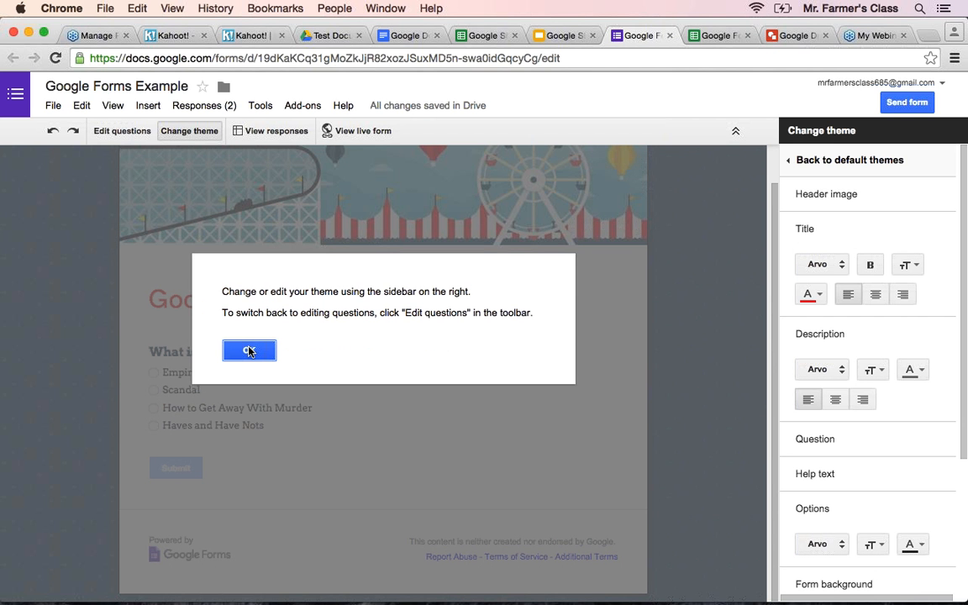
pyautogui.click(248, 350)
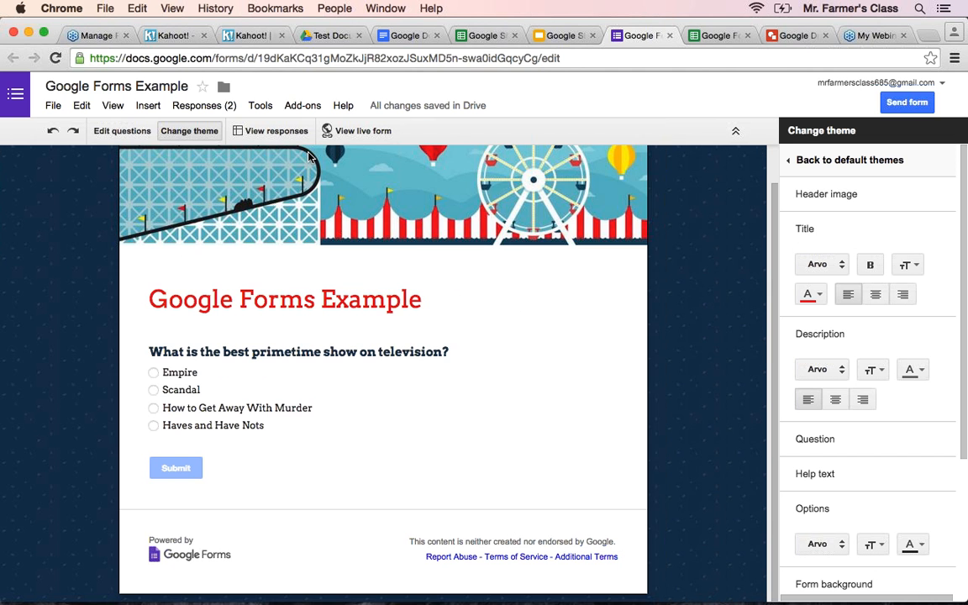
# Submit a response of Scandal in the live form and check the entry in the responses spreadsheet.
pyautogui.click(361, 133)
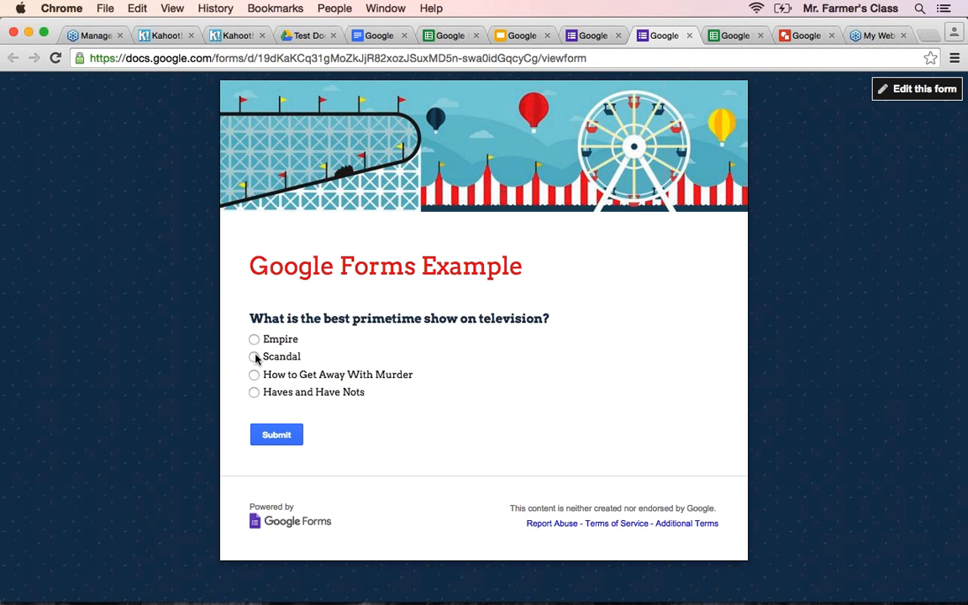
pyautogui.click(255, 357)
pyautogui.click(283, 438)
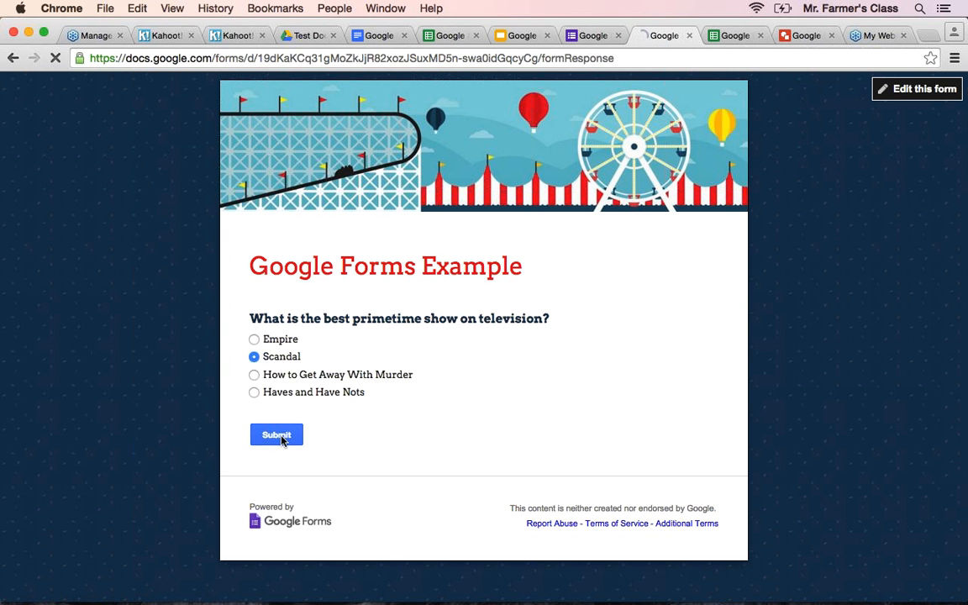
pyautogui.click(739, 35)
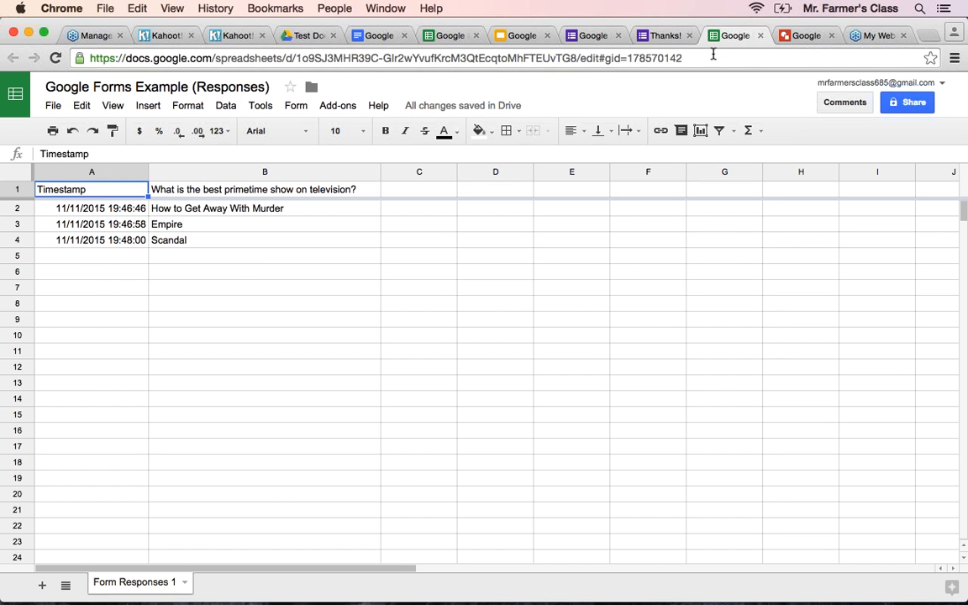
# Close the live form's response confirmation page and return to the Test Documents folder in Drive.
pyautogui.click(803, 35)
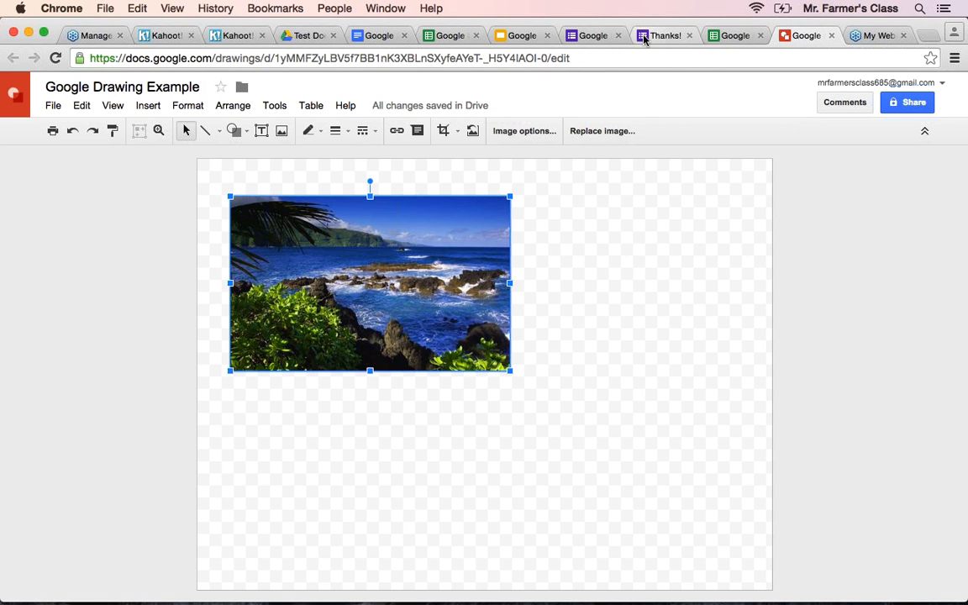
pyautogui.click(654, 37)
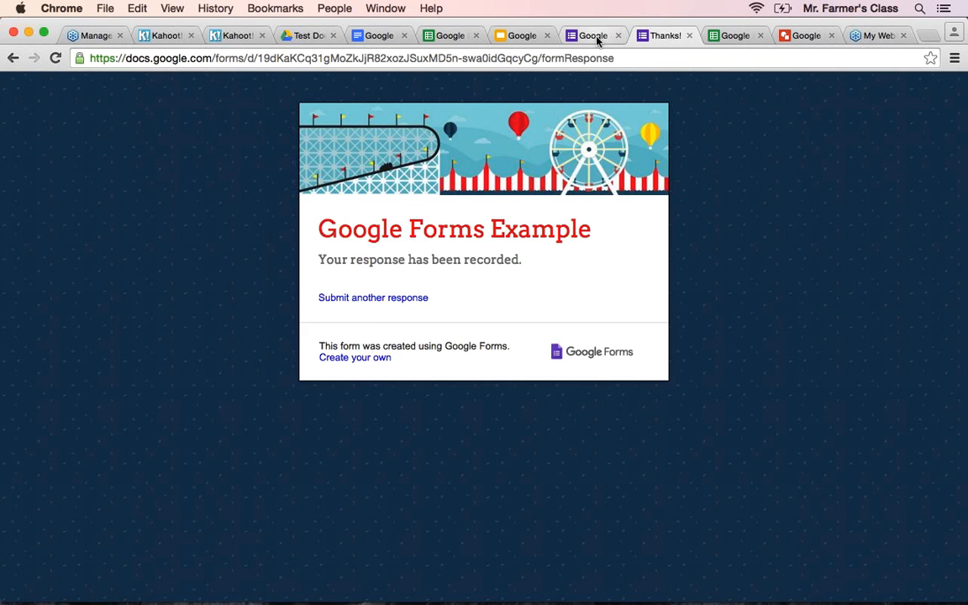
pyautogui.click(597, 38)
pyautogui.click(662, 37)
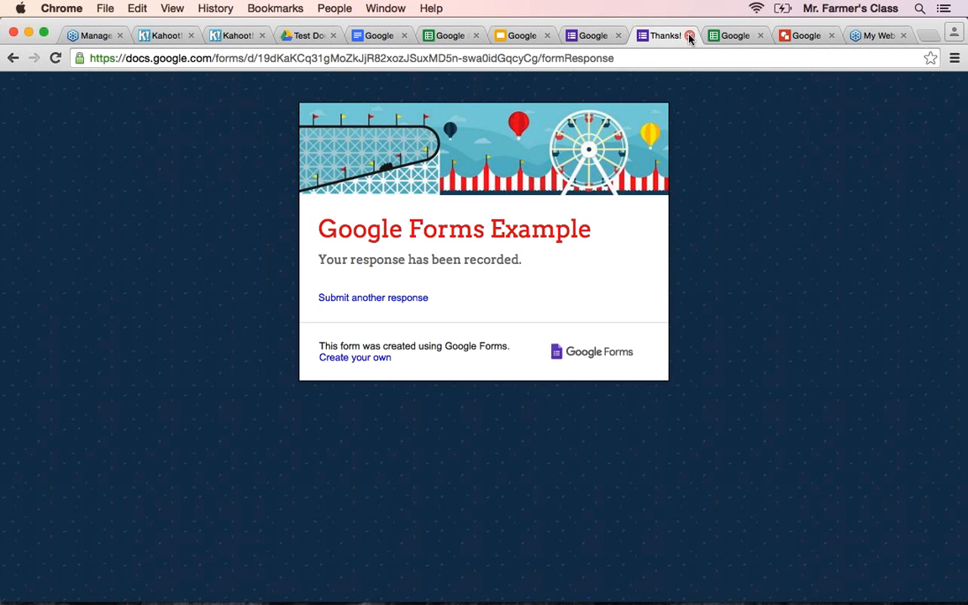
pyautogui.click(689, 38)
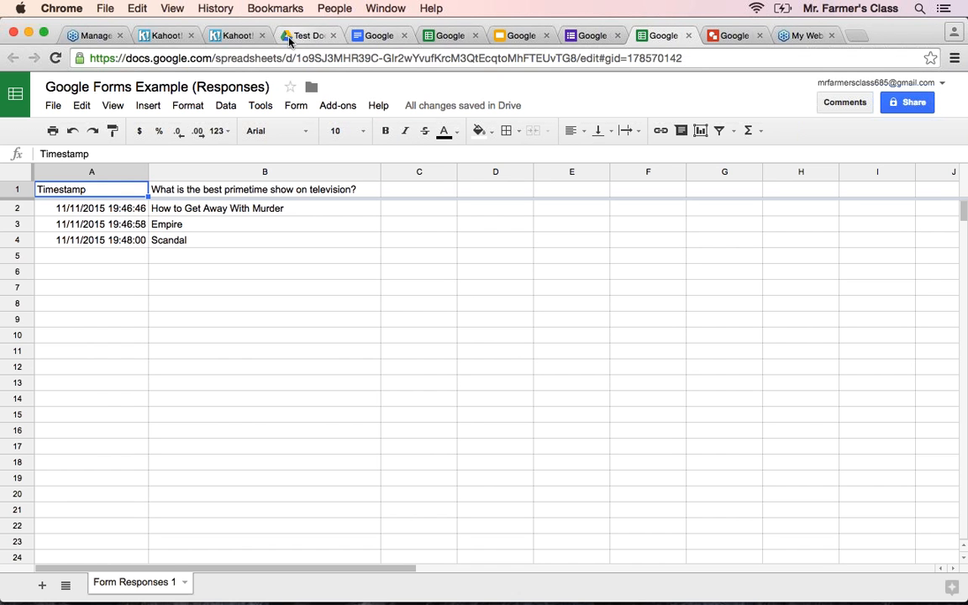
pyautogui.click(289, 39)
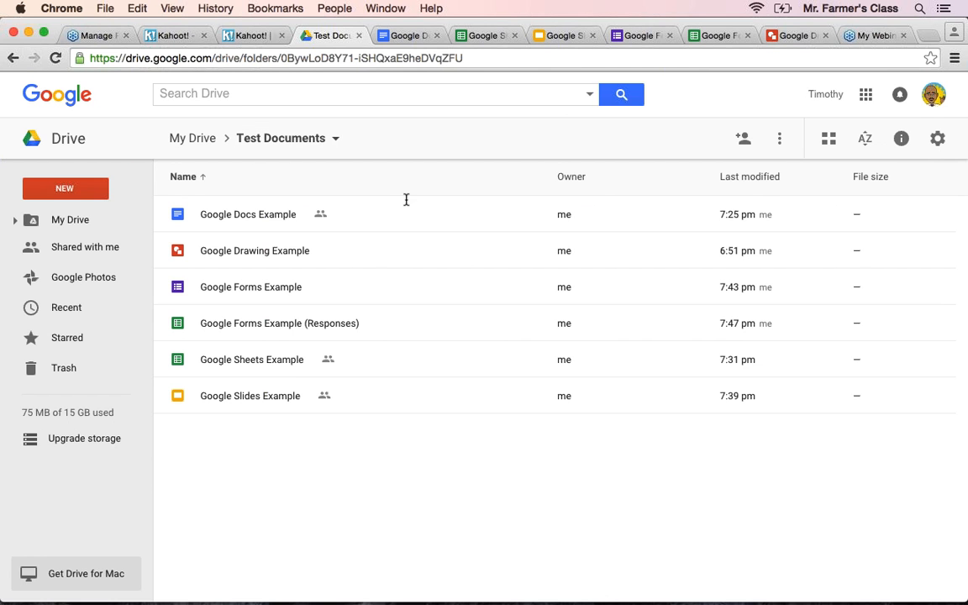
# Move the coastal photo in Google Drawing Example around the canvas, resize it proportionally, and leave it near the canvas's upper-left corner.
pyautogui.click(792, 40)
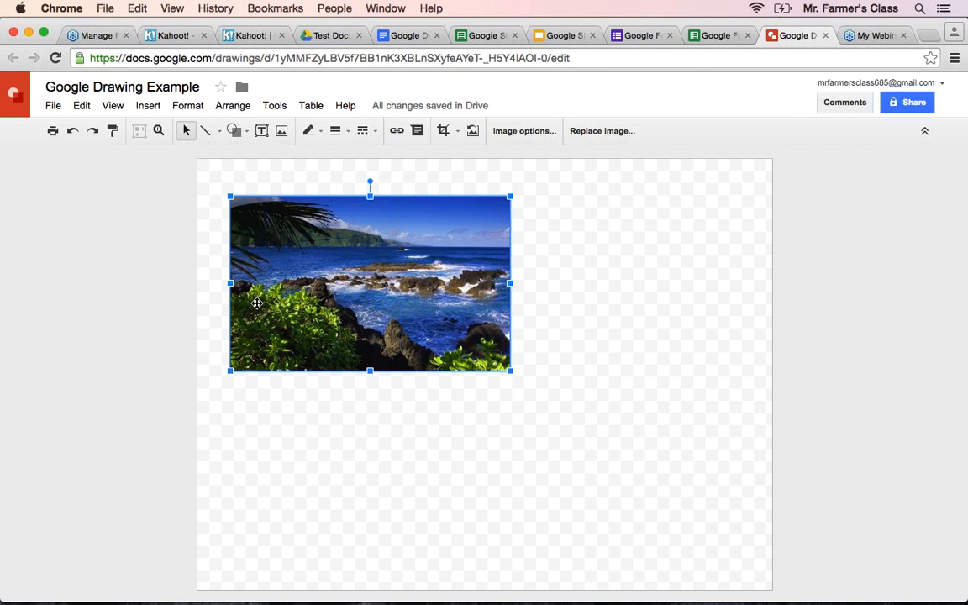
pyautogui.moveTo(233, 269); pyautogui.dragTo(478, 292)
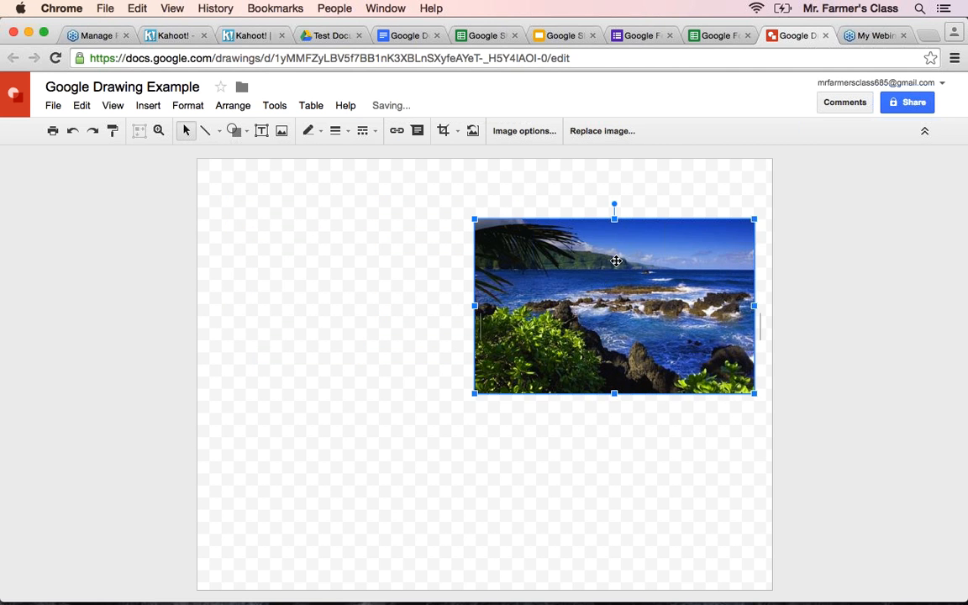
pyautogui.moveTo(614, 260); pyautogui.dragTo(625, 256)
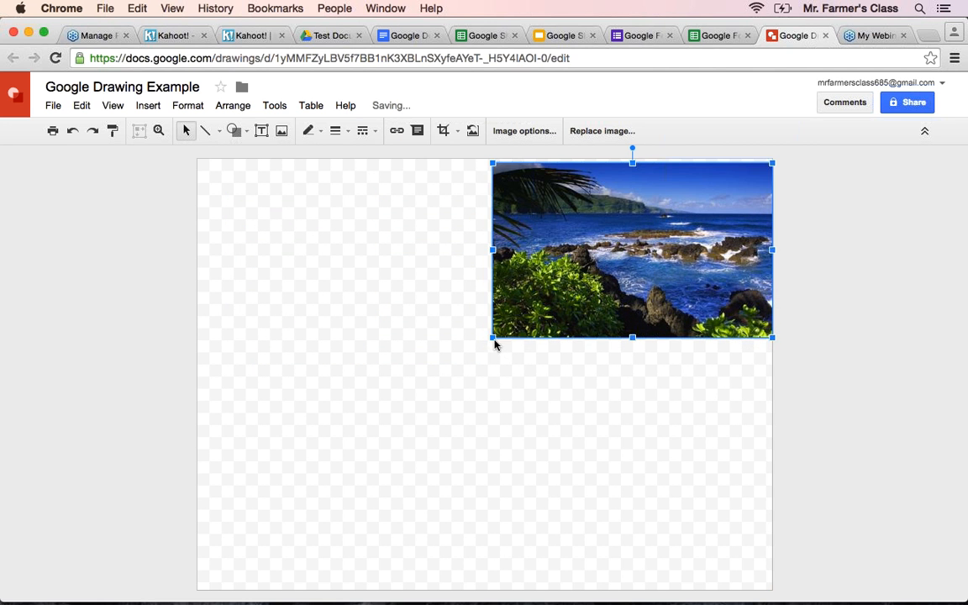
pyautogui.moveTo(492, 338); pyautogui.dragTo(476, 365)
pyautogui.moveTo(611, 282); pyautogui.dragTo(369, 288)
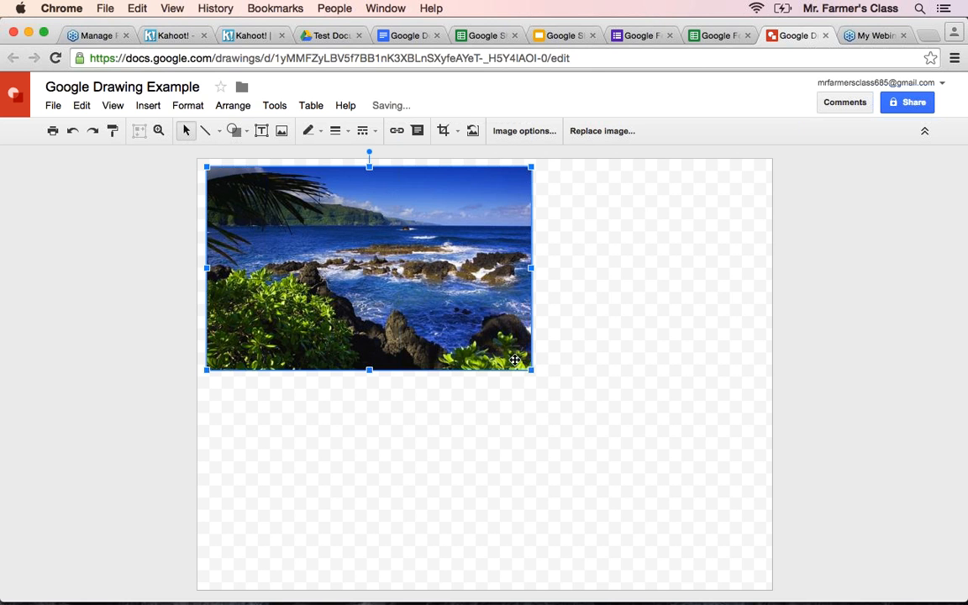
pyautogui.moveTo(531, 370); pyautogui.dragTo(467, 327)
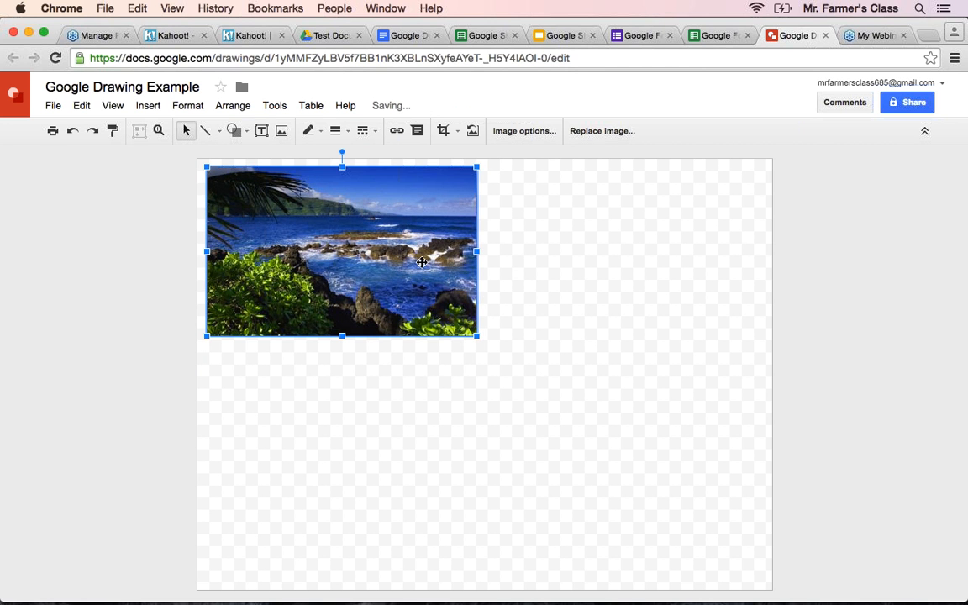
# Reposition the coastal photo close to the canvas's upper-left corner and deselect it.
pyautogui.moveTo(370, 232); pyautogui.dragTo(382, 259)
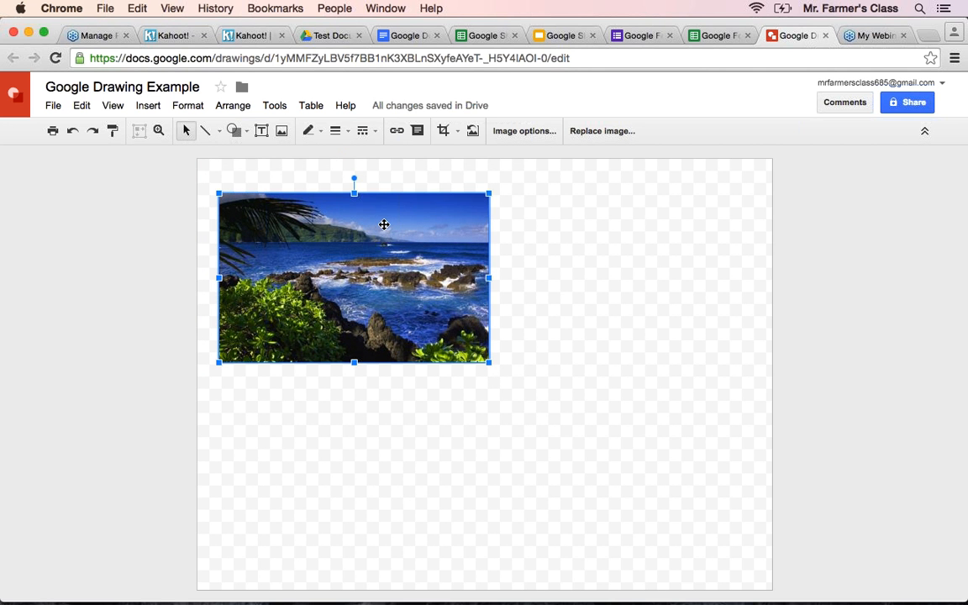
pyautogui.moveTo(372, 246); pyautogui.dragTo(356, 217)
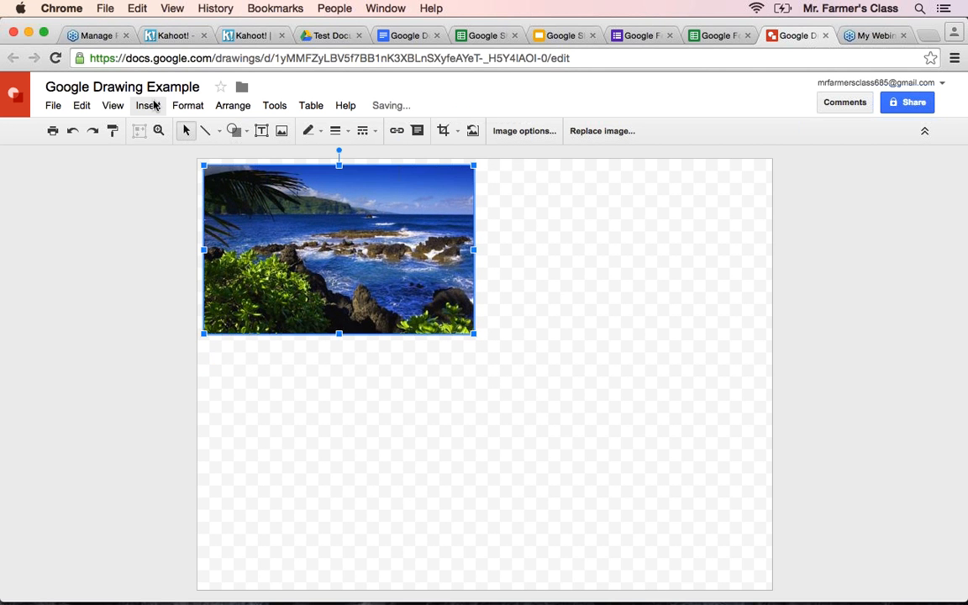
pyautogui.click(149, 105)
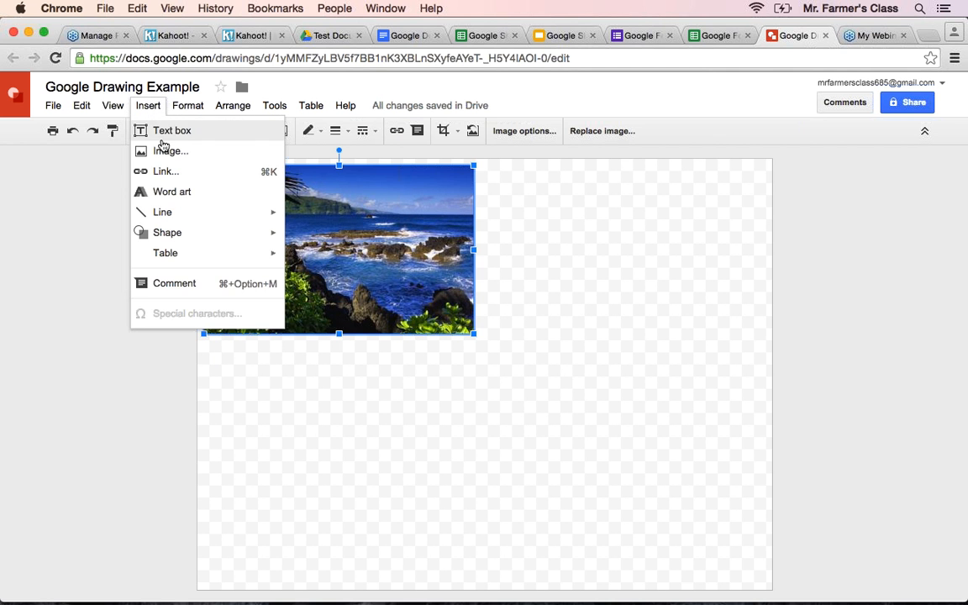
pyautogui.click(97, 178)
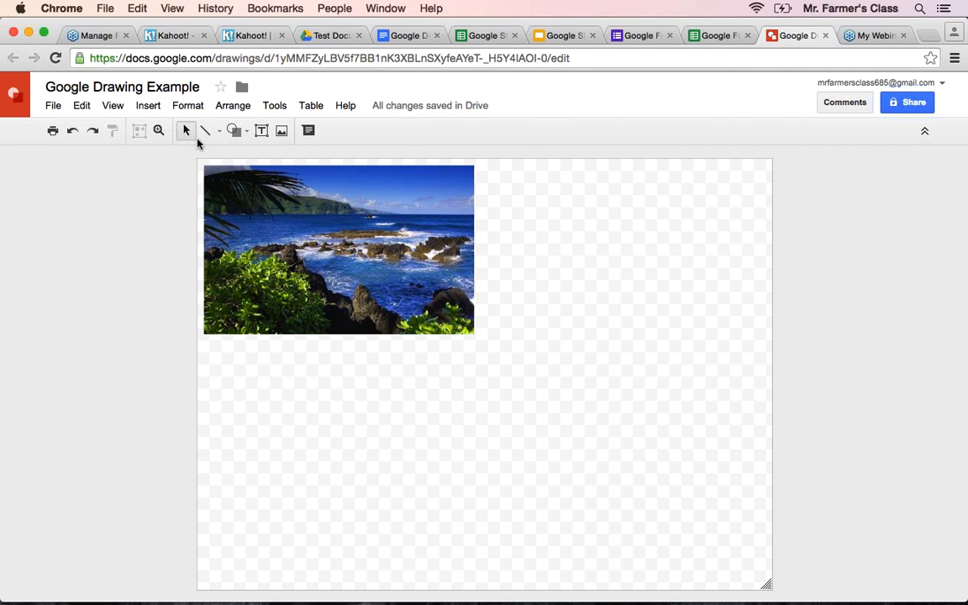
# Browse the hawaii image search results, clear the search text, and close the image insertion dialog without choosing a picture.
pyautogui.click(283, 133)
pyautogui.click(148, 106)
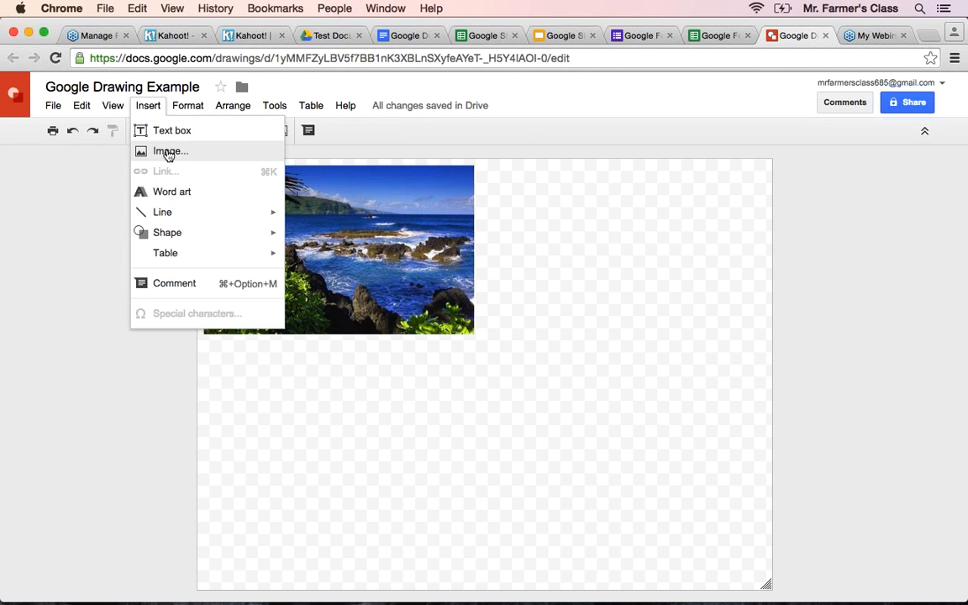
pyautogui.click(169, 153)
pyautogui.scroll(-3, 528, 402)
pyautogui.scroll(3, 538, 378)
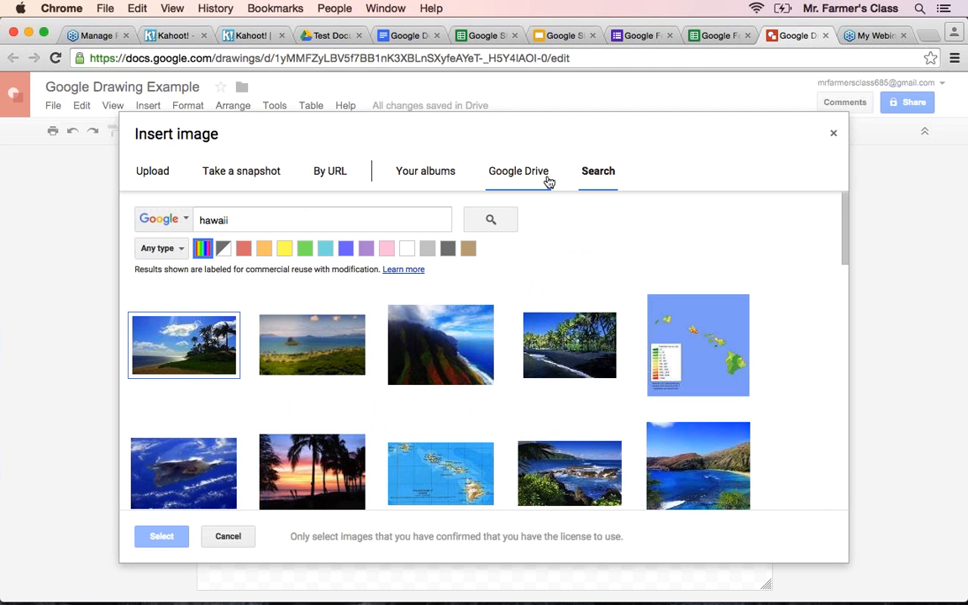
pyautogui.click(393, 220)
pyautogui.press('BackSpace')
pyautogui.press('BackSpace')
pyautogui.press('BackSpace')
pyautogui.press('BackSpace')
pyautogui.press('BackSpace')
pyautogui.press('BackSpace')
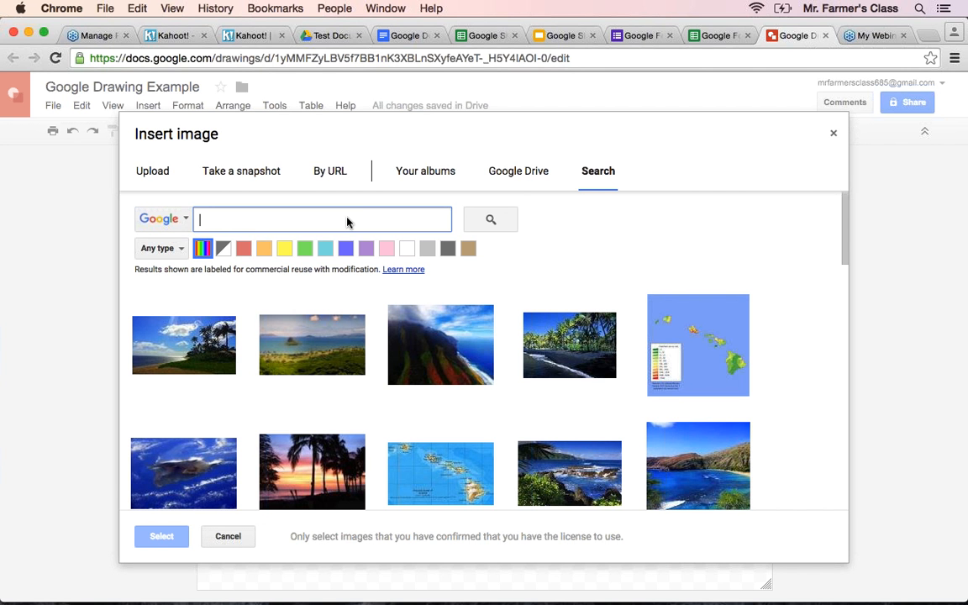
pyautogui.click(832, 133)
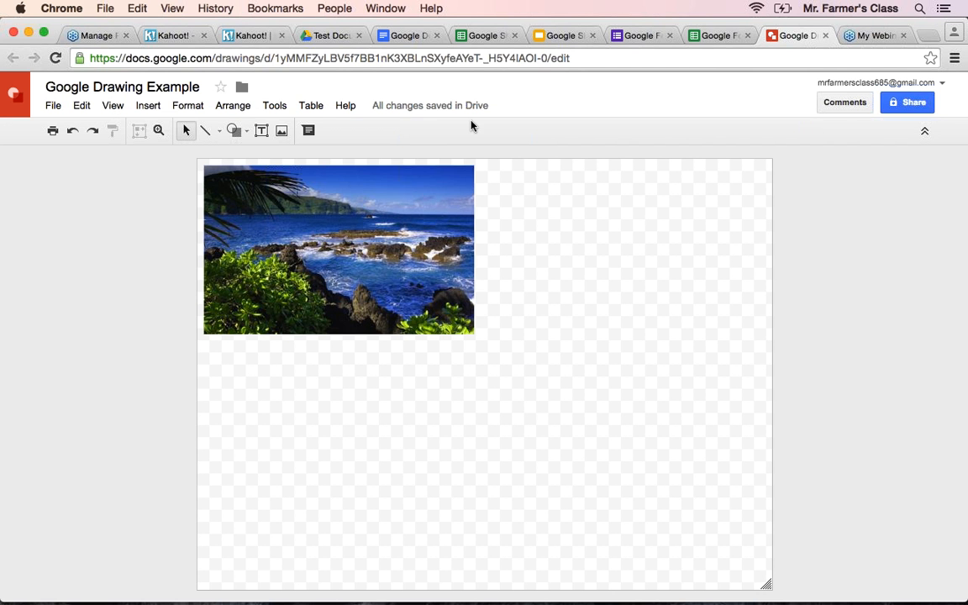
# Turn on link sharing for Google Drawing Example and set access to Anyone with the link can edit.
pyautogui.click(925, 101)
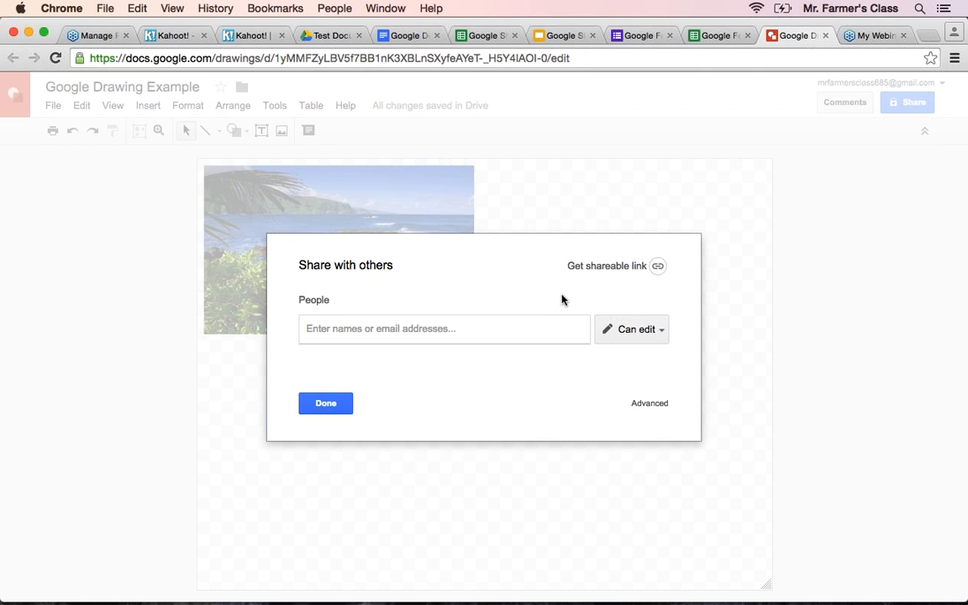
pyautogui.click(597, 269)
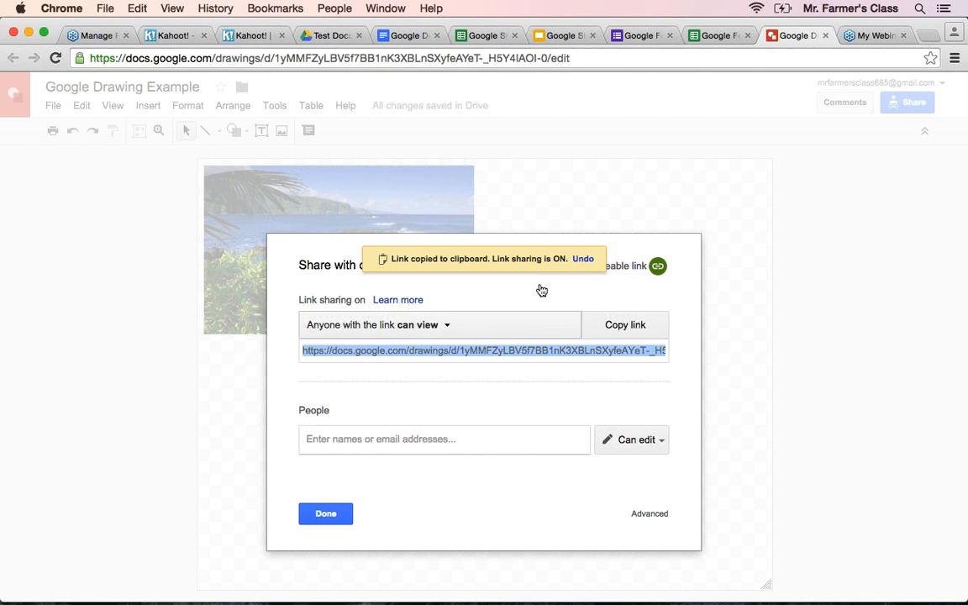
pyautogui.click(441, 329)
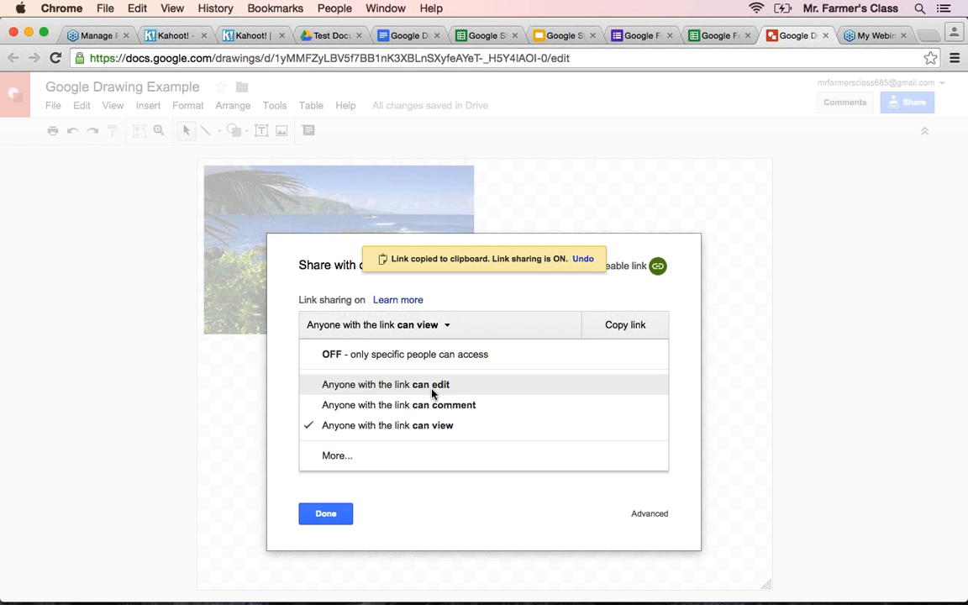
pyautogui.click(432, 388)
pyautogui.click(454, 351)
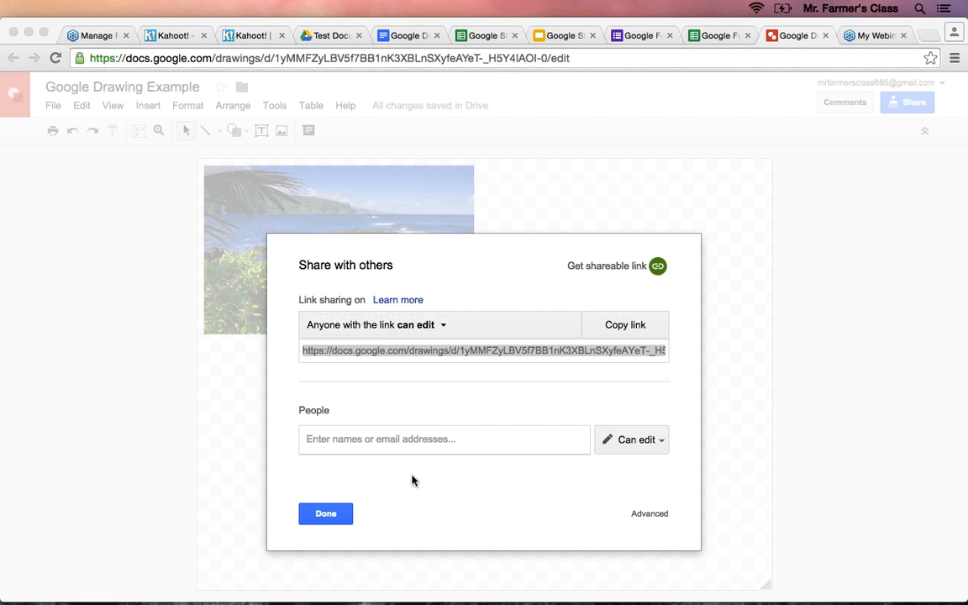
pyautogui.click(341, 518)
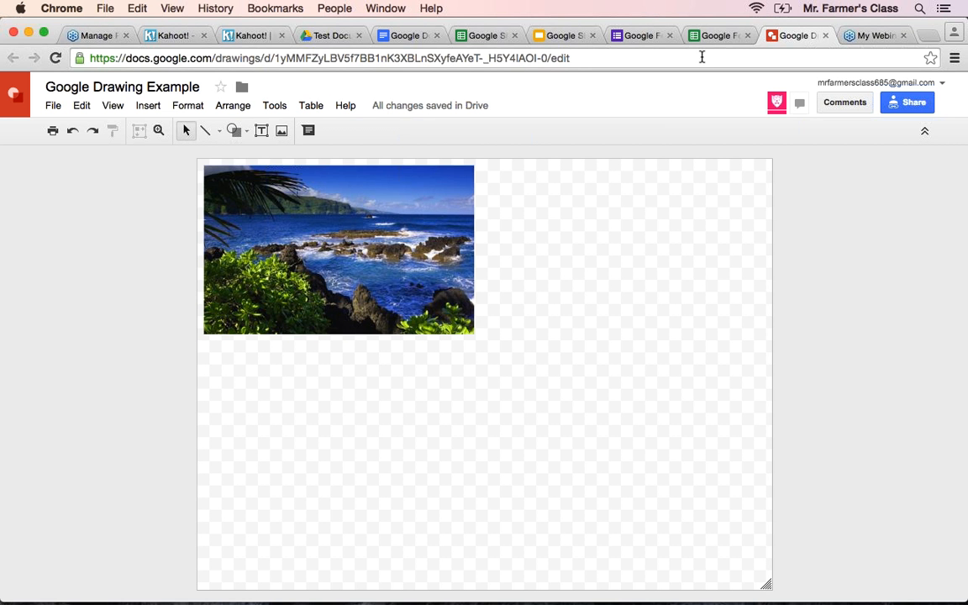
# Search Google images for las vegas and insert the night Strip photo with the MGM sign into the drawing.
pyautogui.click(276, 139)
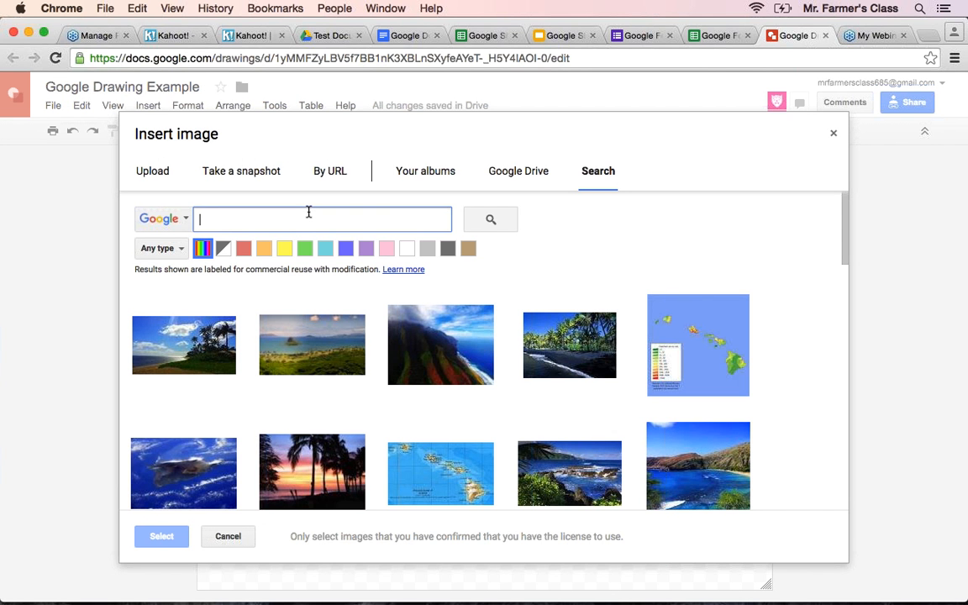
pyautogui.write('las vegas')
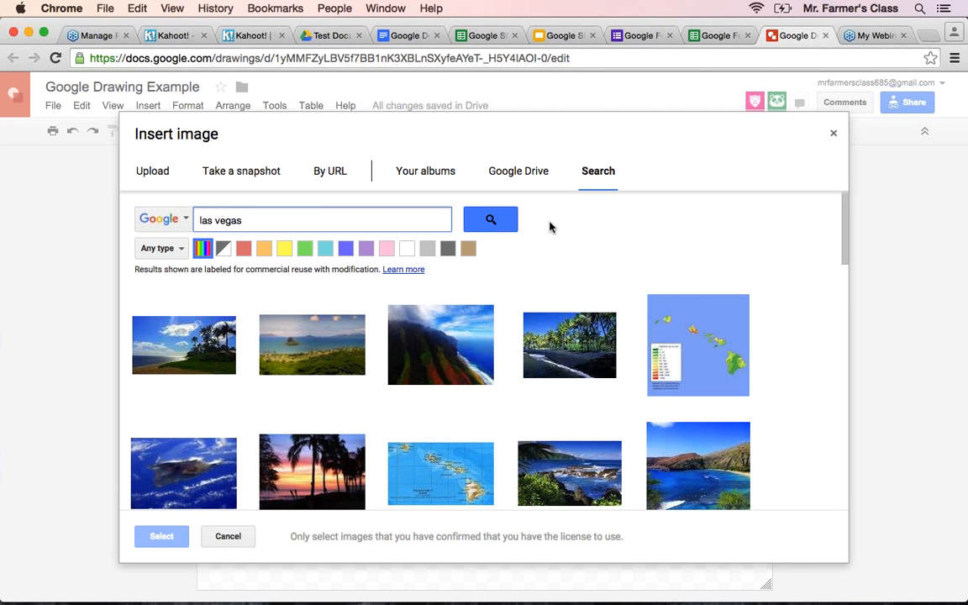
pyautogui.click(505, 219)
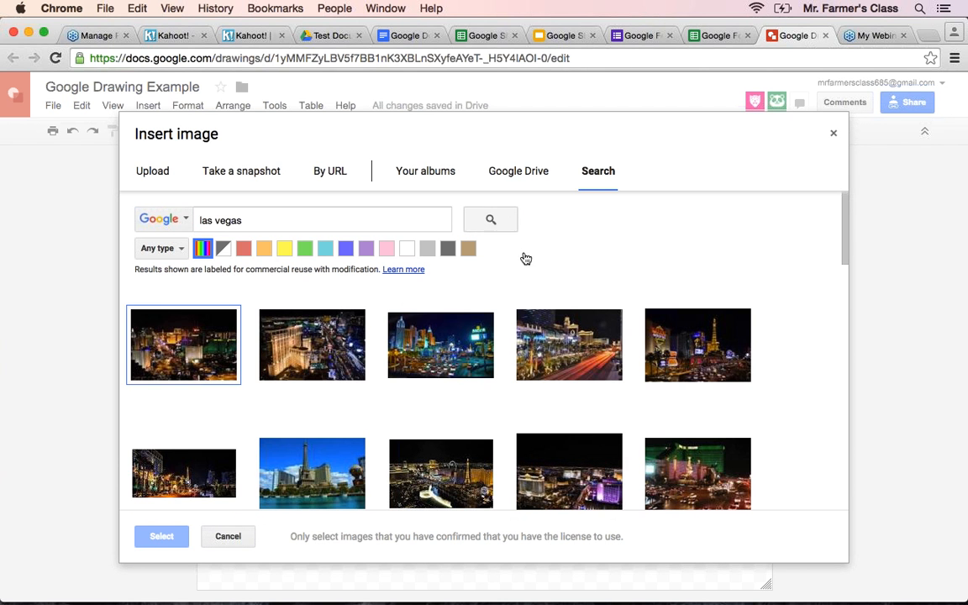
pyautogui.click(458, 347)
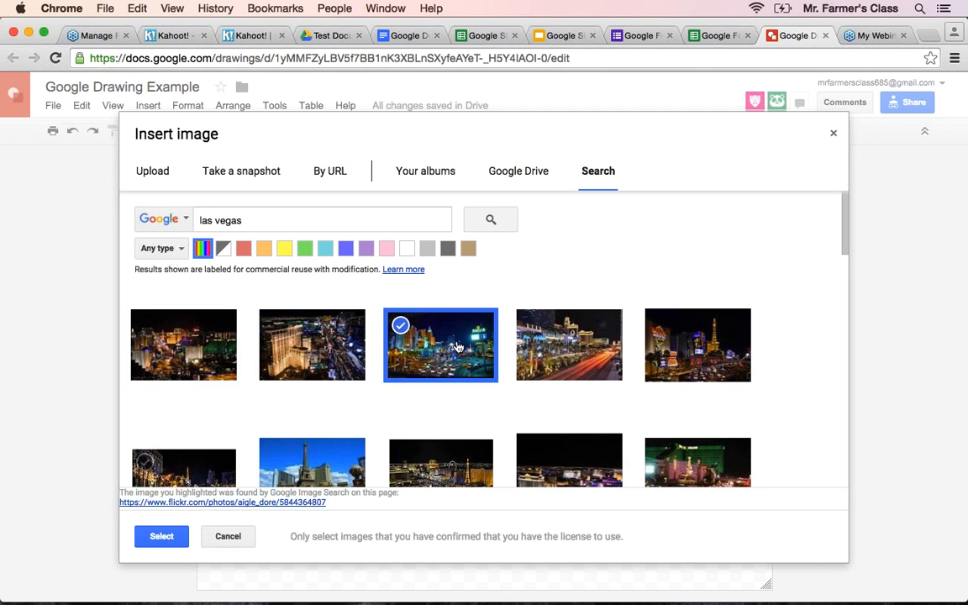
pyautogui.click(164, 536)
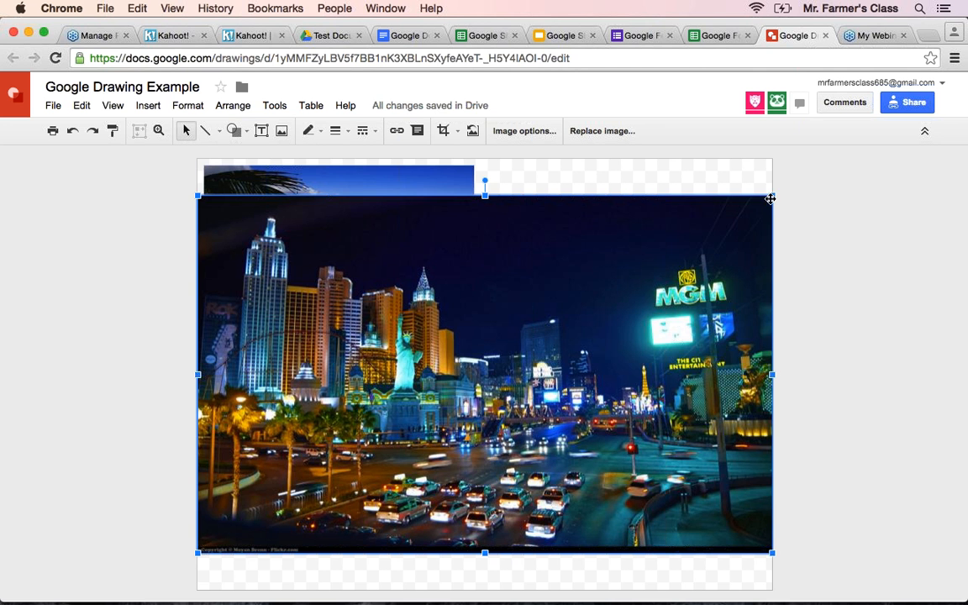
# Shrink the Las Vegas photo, place it to the right of the coastal photo, and enlarge the coastal photo slightly to close the gap.
pyautogui.moveTo(725, 213); pyautogui.dragTo(370, 386)
pyautogui.moveTo(356, 421); pyautogui.dragTo(657, 208)
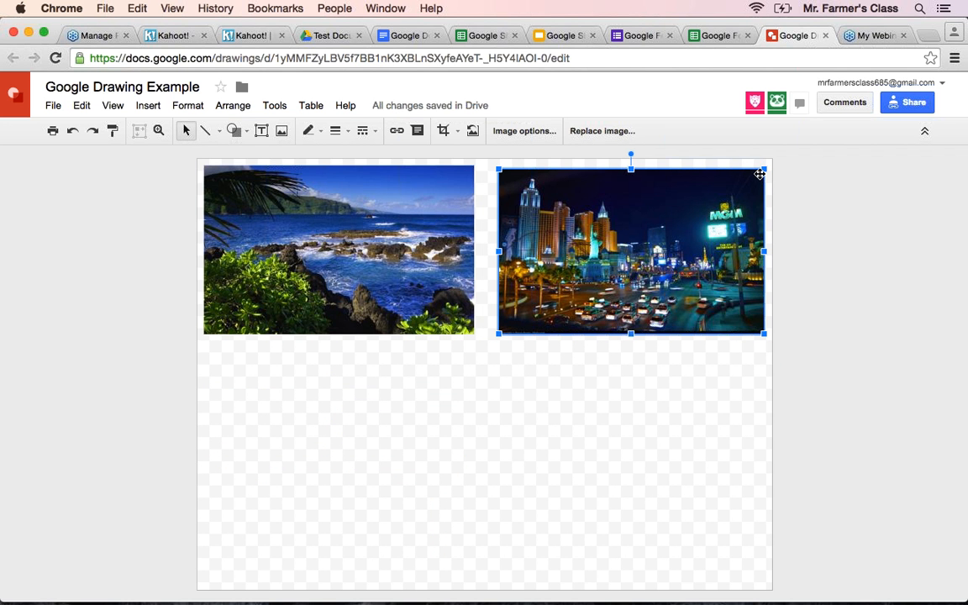
pyautogui.moveTo(499, 335); pyautogui.dragTo(482, 343)
pyautogui.moveTo(553, 310); pyautogui.dragTo(552, 302)
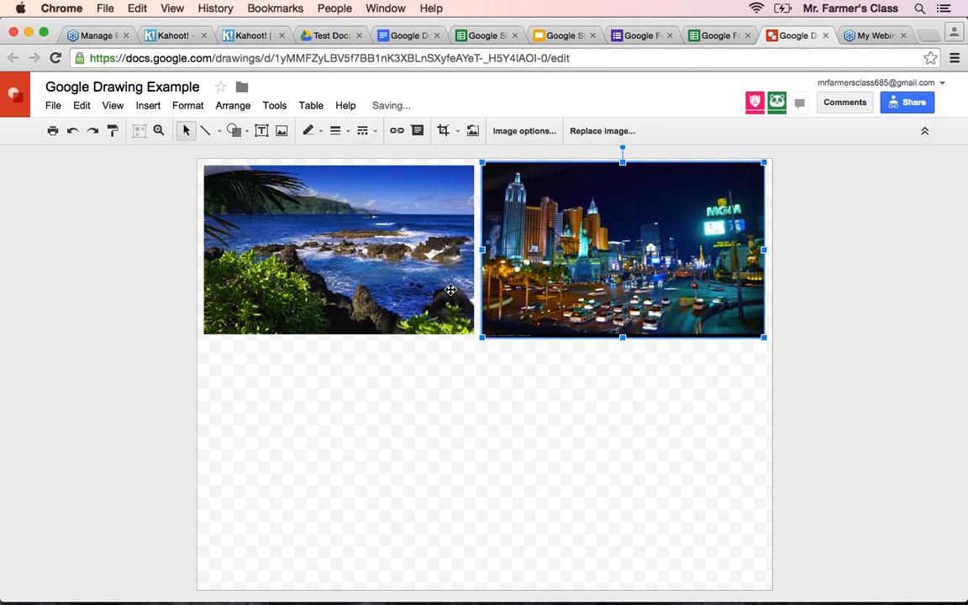
pyautogui.click(451, 290)
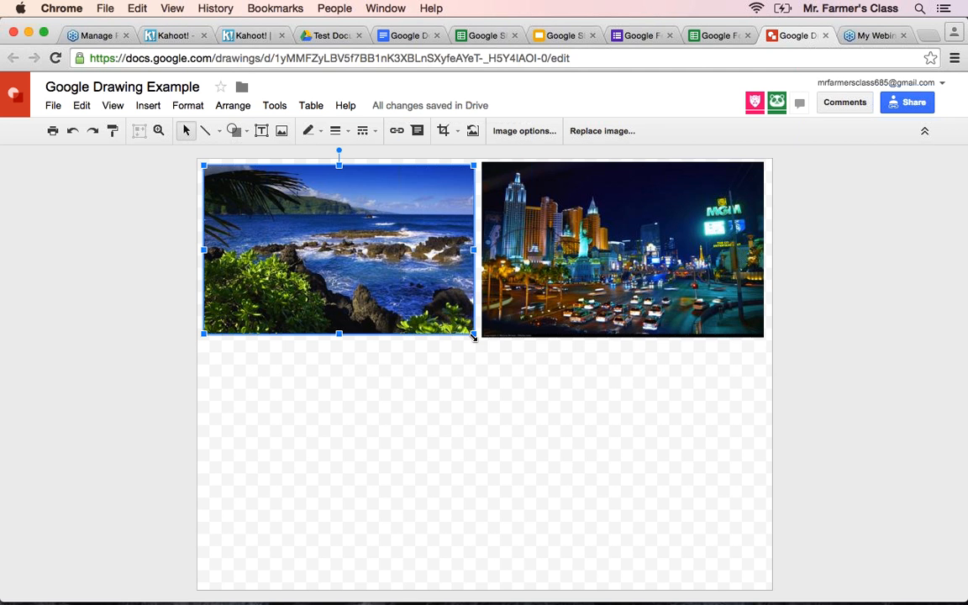
pyautogui.moveTo(475, 337); pyautogui.dragTo(480, 337)
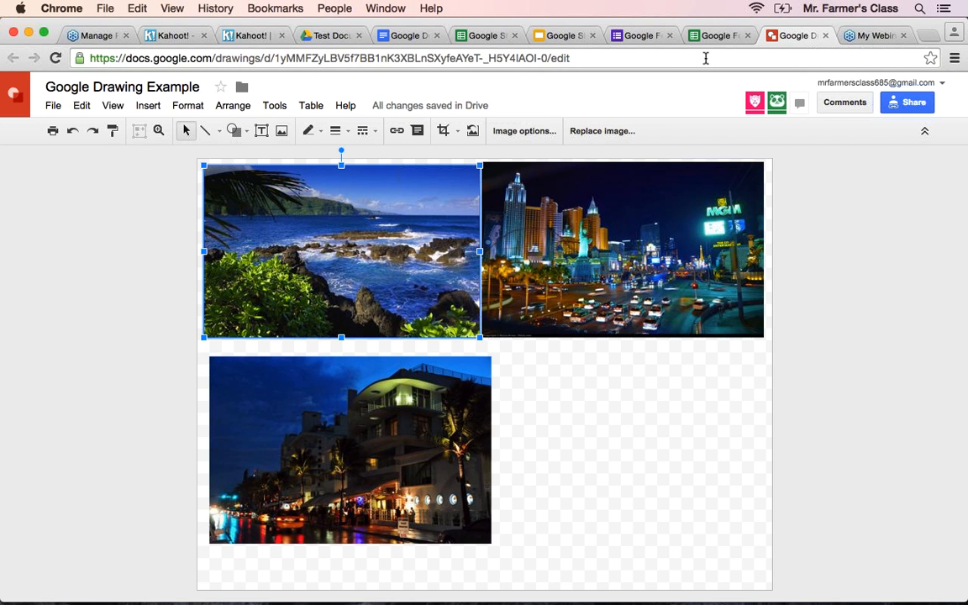
# Search Google images for new york city and insert the dusk skyline photo into the drawing.
pyautogui.click(281, 132)
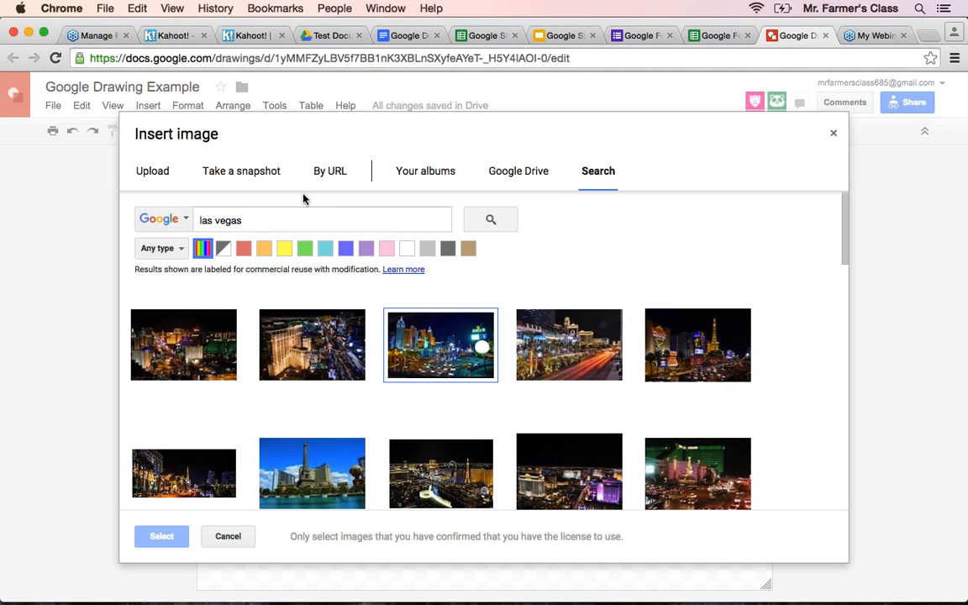
pyautogui.tripleClick(300, 216)
pyautogui.press('BackSpace')
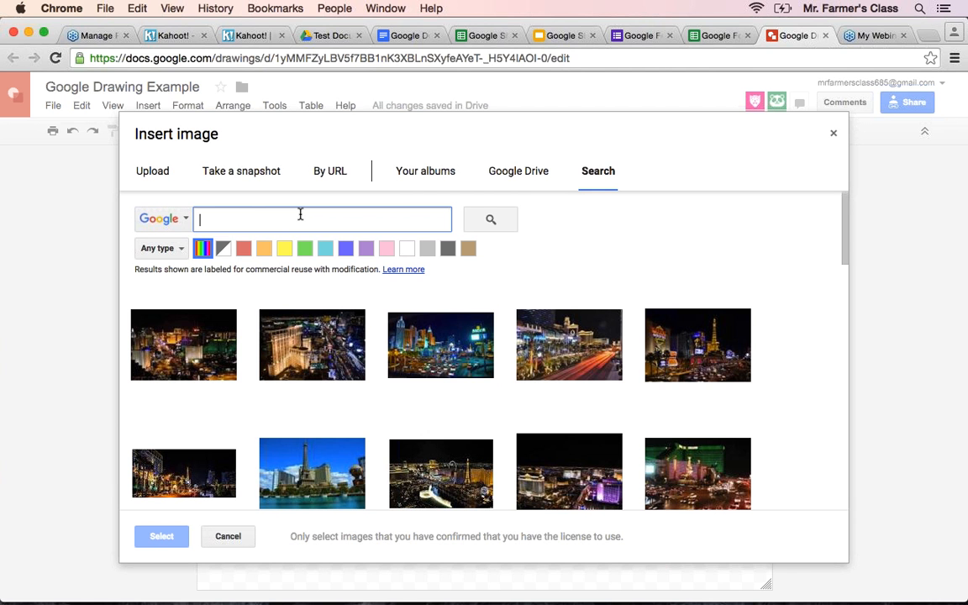
pyautogui.write('new')
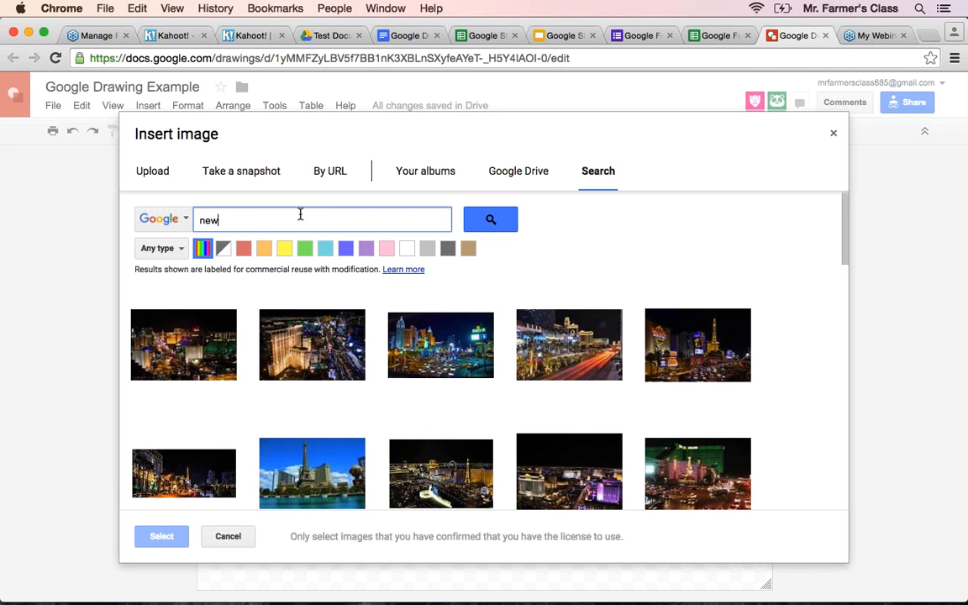
pyautogui.write(' york city')
pyautogui.press('Return')
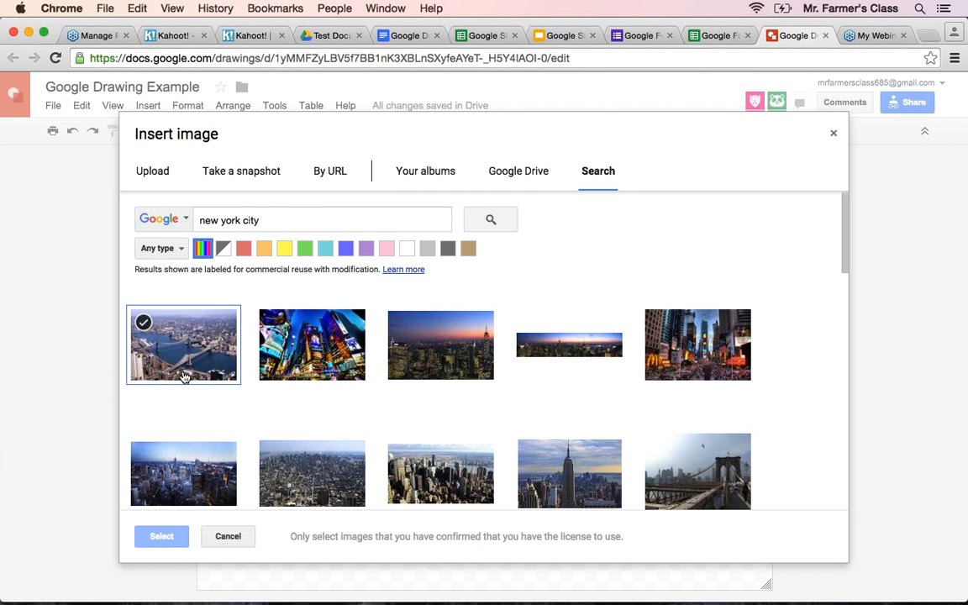
pyautogui.click(185, 466)
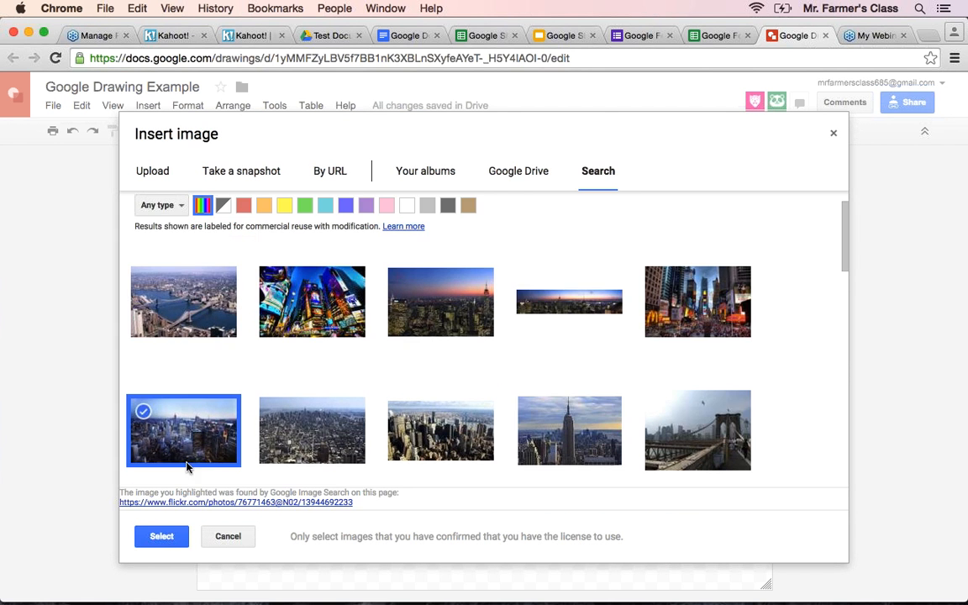
pyautogui.click(161, 536)
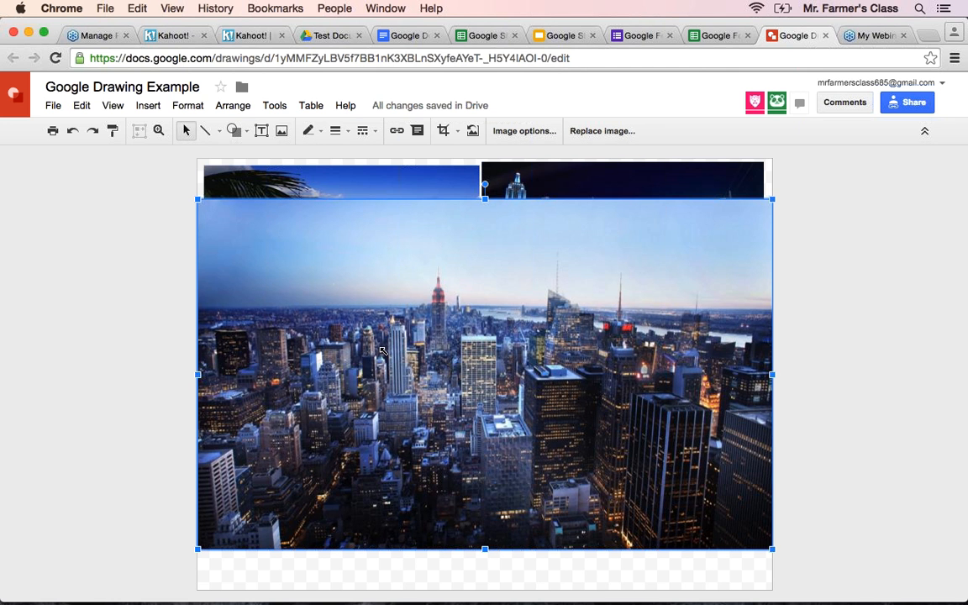
# Shrink the New York skyline photo and place it below the Las Vegas photo, aligned with the top of the night street photo.
pyautogui.moveTo(197, 200); pyautogui.dragTo(483, 374)
pyautogui.moveTo(595, 420); pyautogui.dragTo(587, 430)
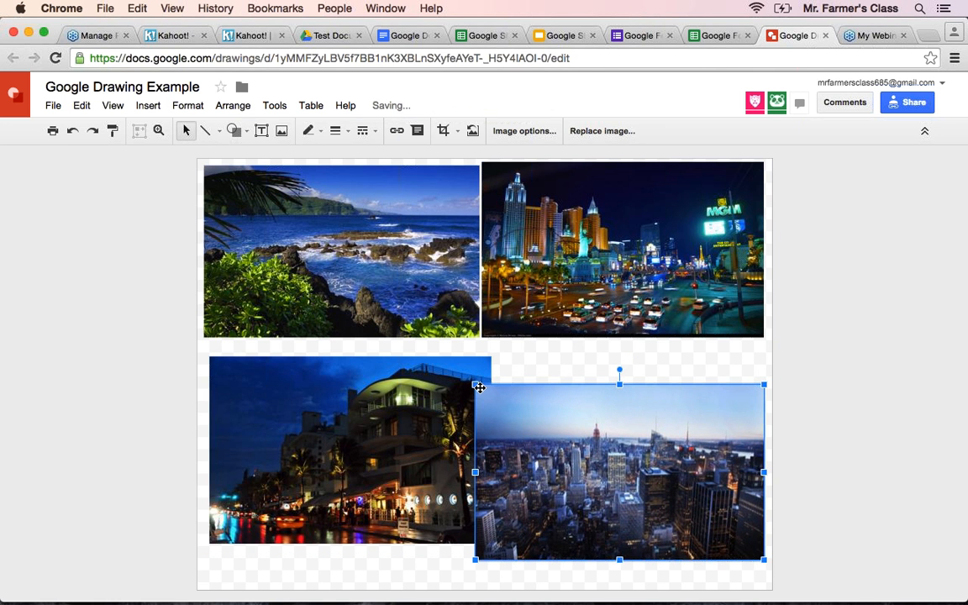
pyautogui.rightClick(556, 407)
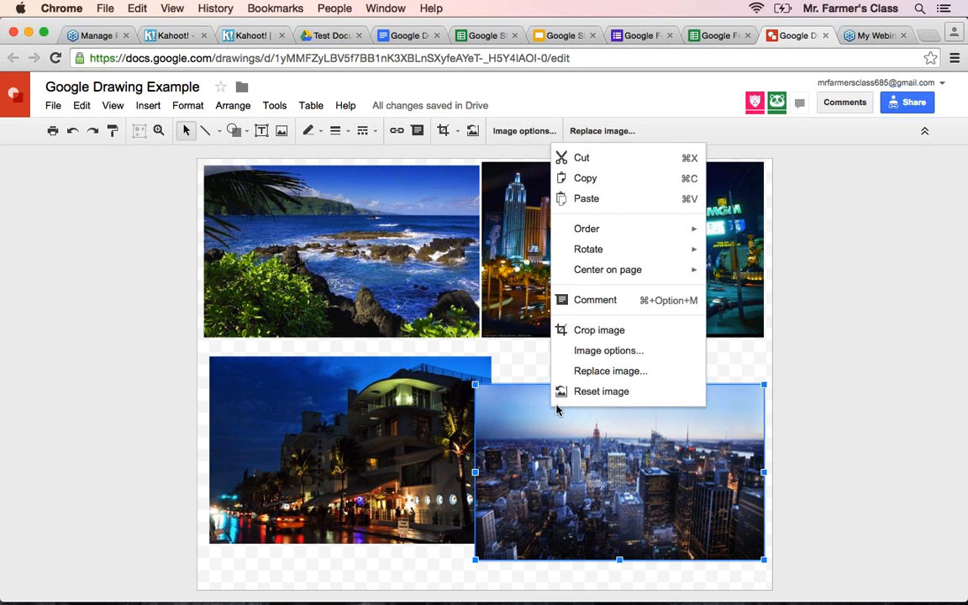
pyautogui.click(556, 407)
pyautogui.moveTo(554, 404); pyautogui.dragTo(532, 392)
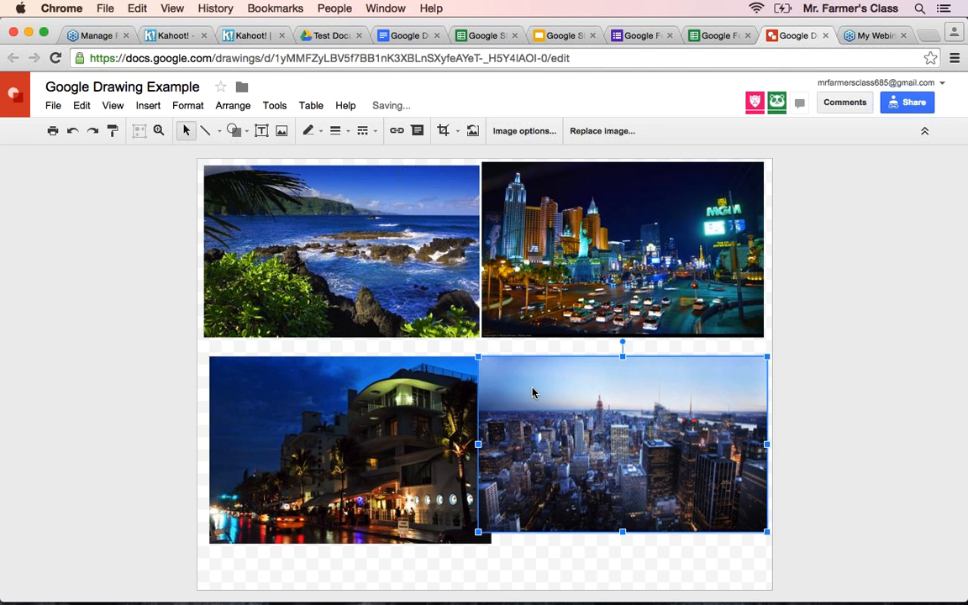
pyautogui.click(198, 279)
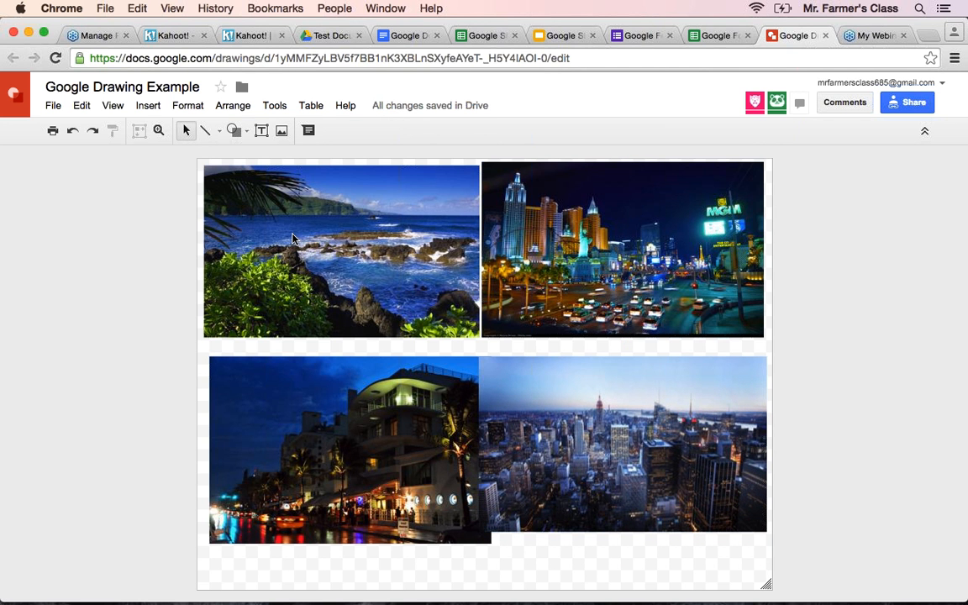
# Return to the Test Documents folder in Drive and display the options for creating new items.
pyautogui.click(332, 37)
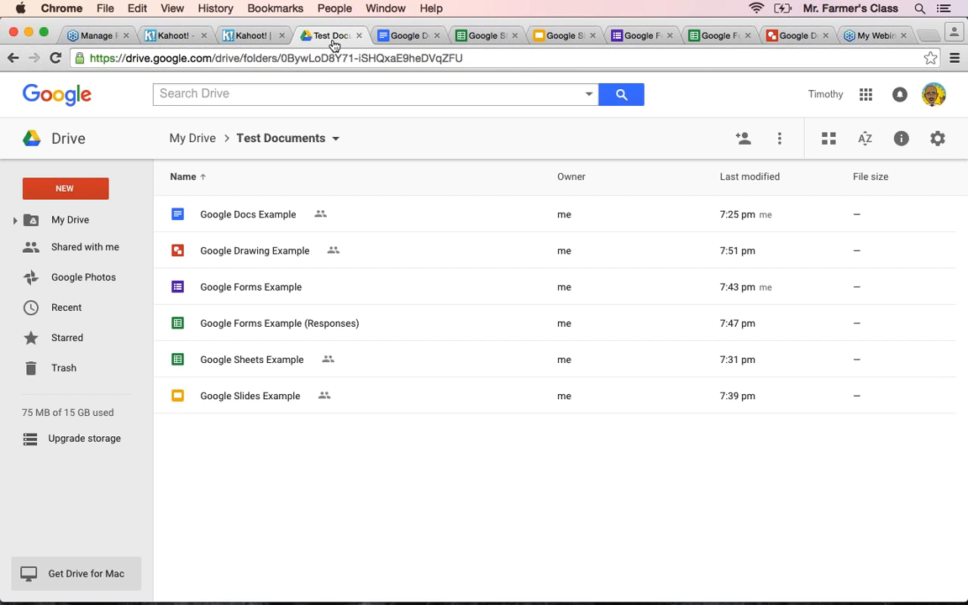
pyautogui.click(95, 187)
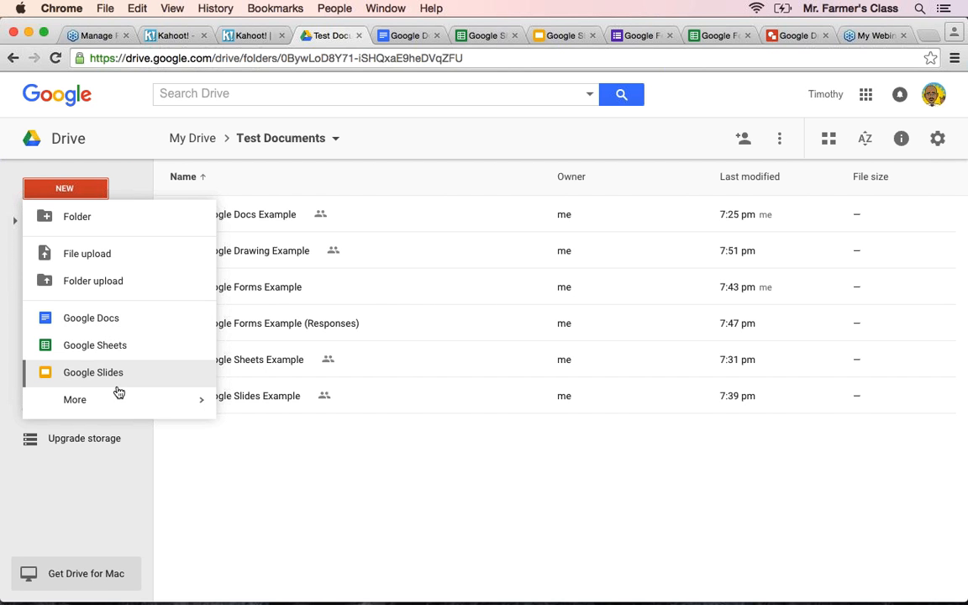
pyautogui.moveTo(124, 406)
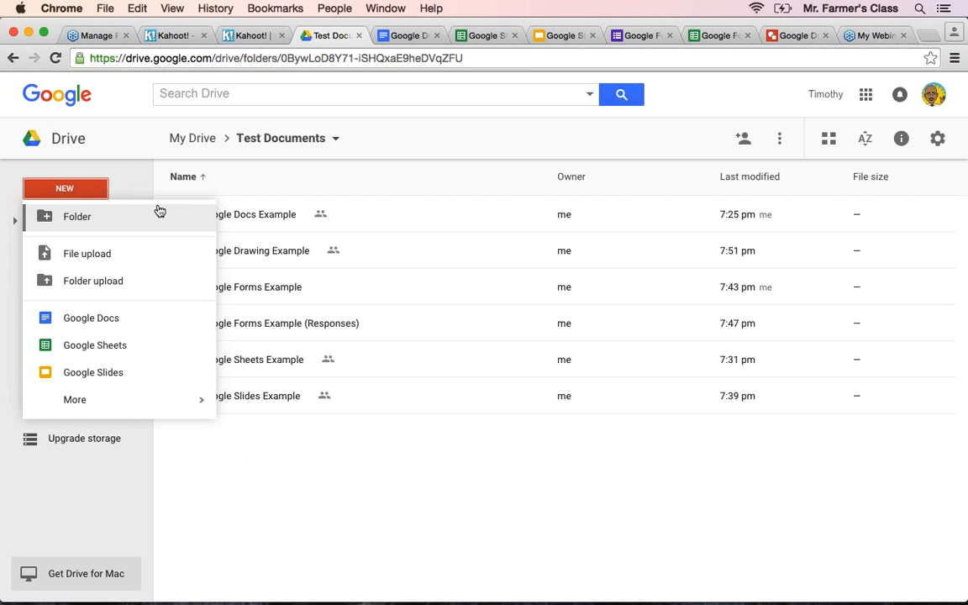
# Upload the Word document and Techsploratory.pptx from the Desktop to the Test Documents folder, and dismiss the upload notice.
pyautogui.click(92, 189)
pyautogui.click(92, 188)
pyautogui.click(143, 254)
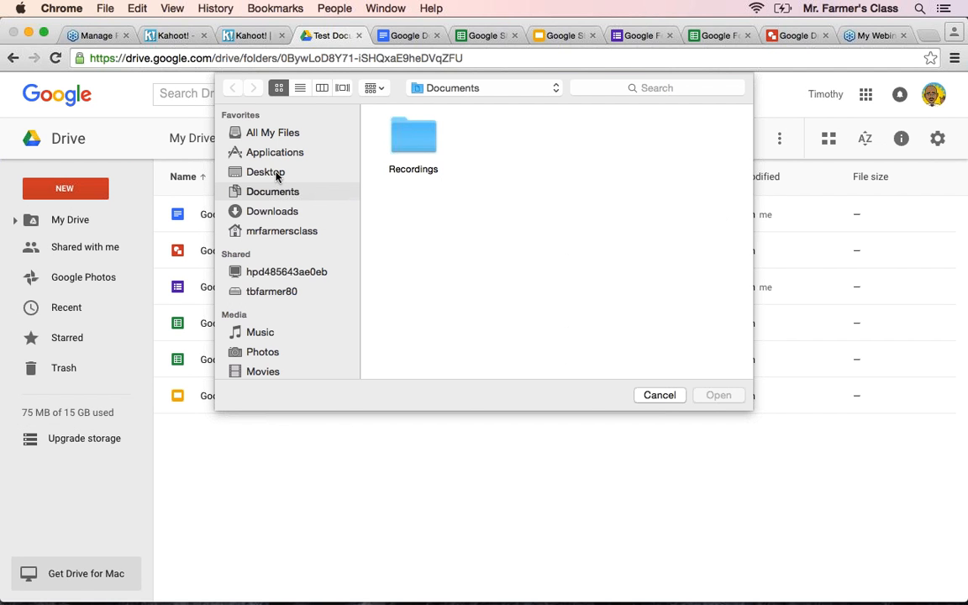
pyautogui.click(276, 174)
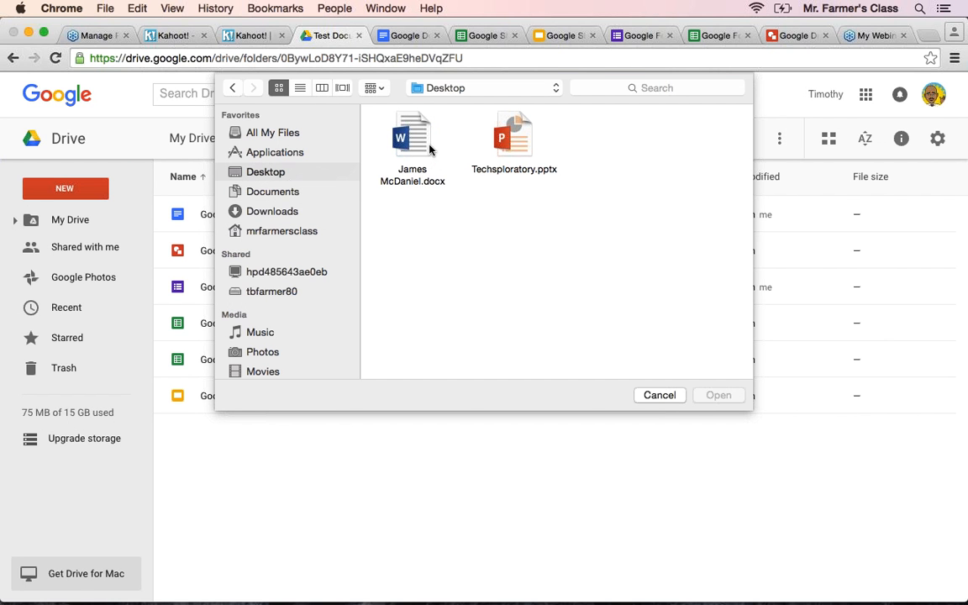
pyautogui.moveTo(423, 141)
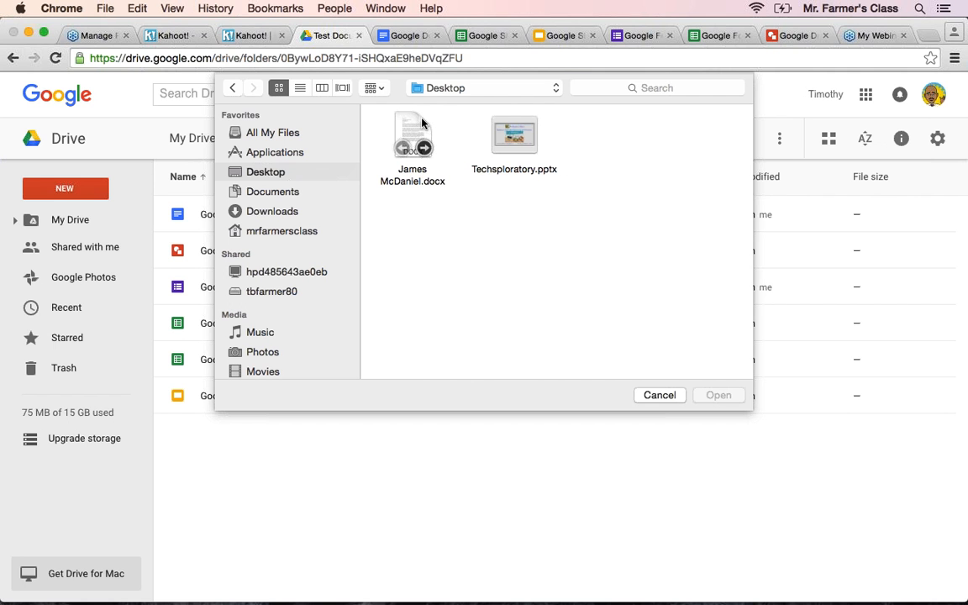
pyautogui.click(425, 124)
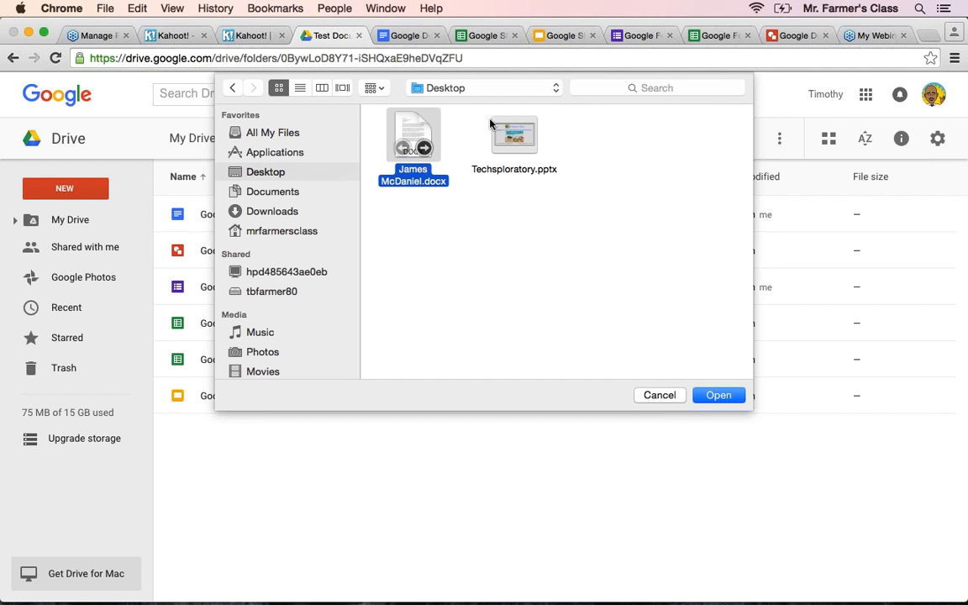
pyautogui.keyDown('super'); pyautogui.click(496, 127); pyautogui.keyUp('super')
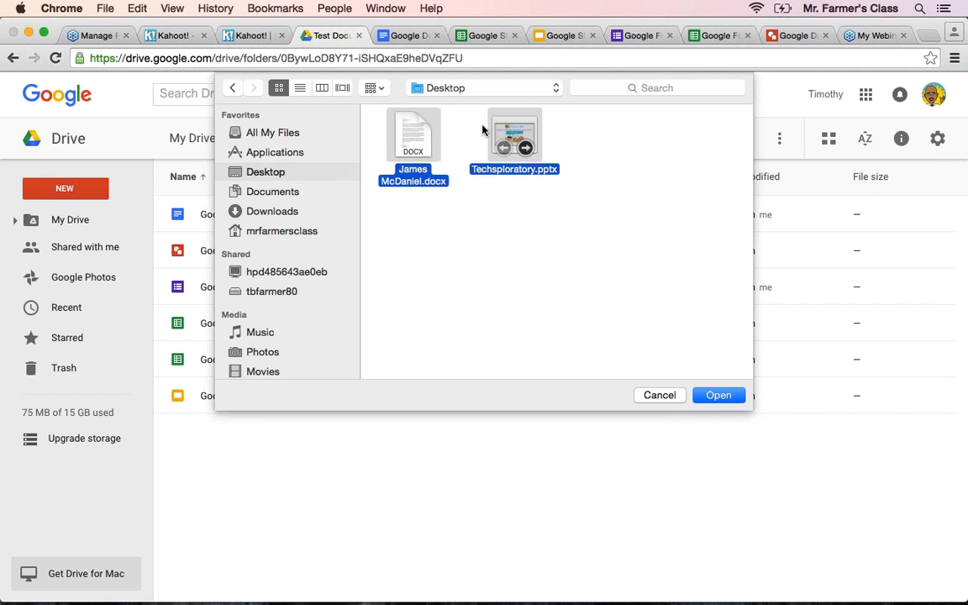
pyautogui.click(730, 396)
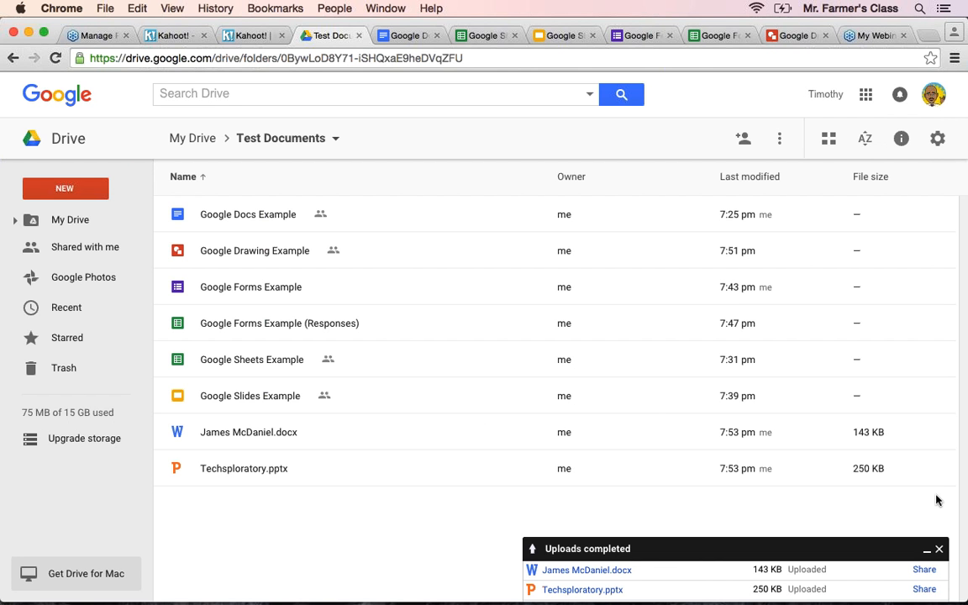
pyautogui.click(939, 548)
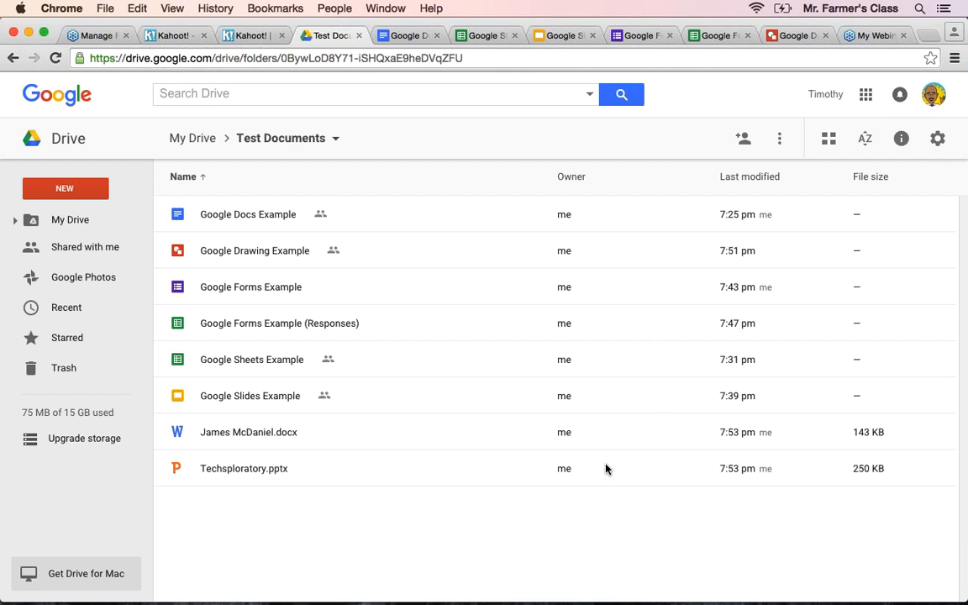
# Preview the slides of Techsploratory.pptx, display the preview's additional file options, and close the preview.
pyautogui.doubleClick(408, 470)
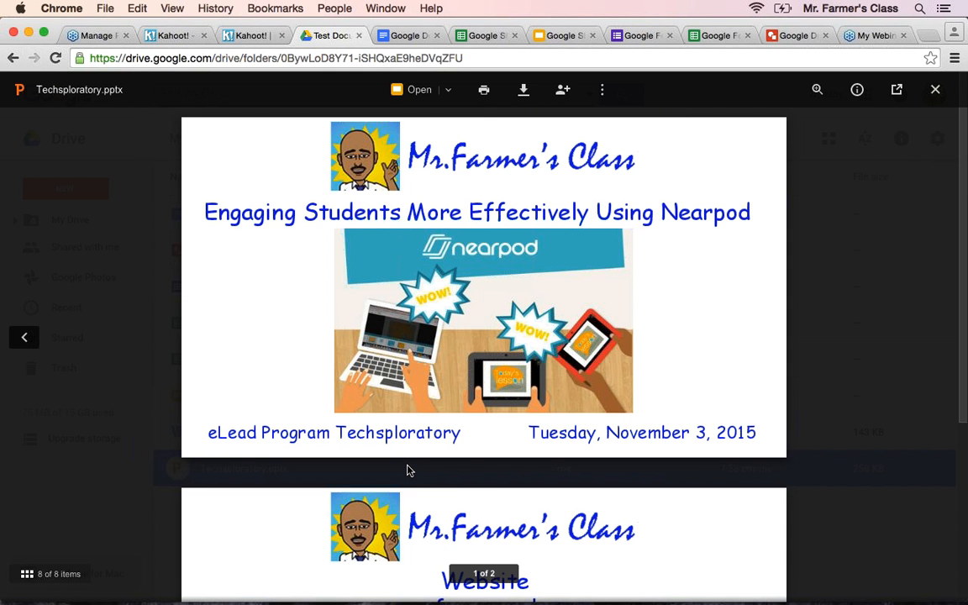
pyautogui.scroll(-1, 407, 469)
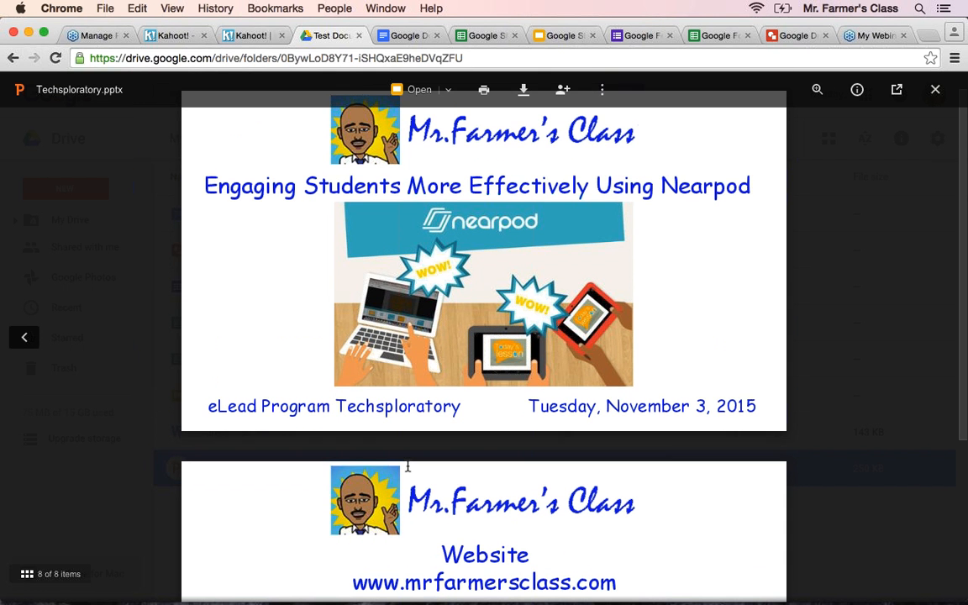
pyautogui.scroll(1, 408, 467)
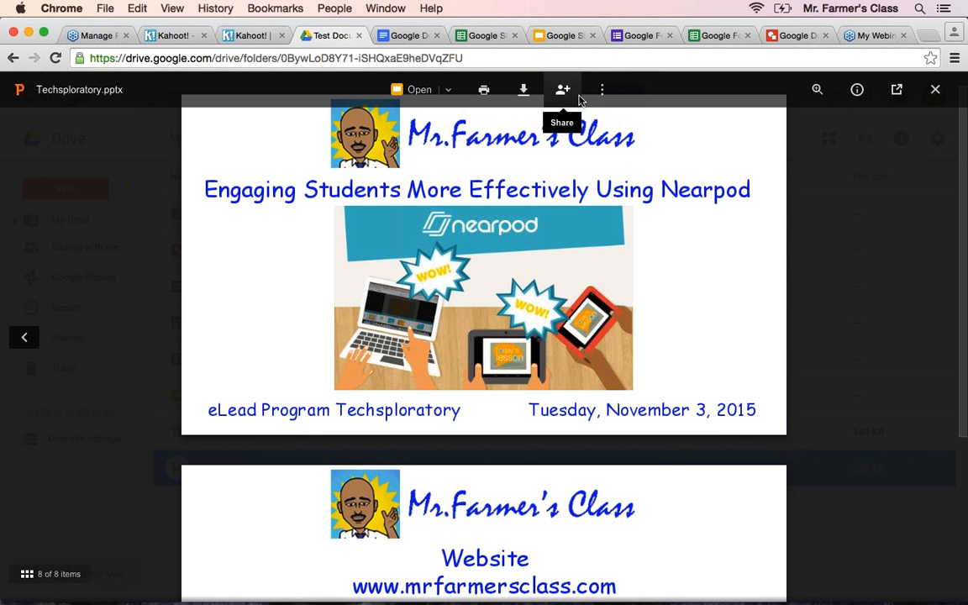
pyautogui.click(607, 99)
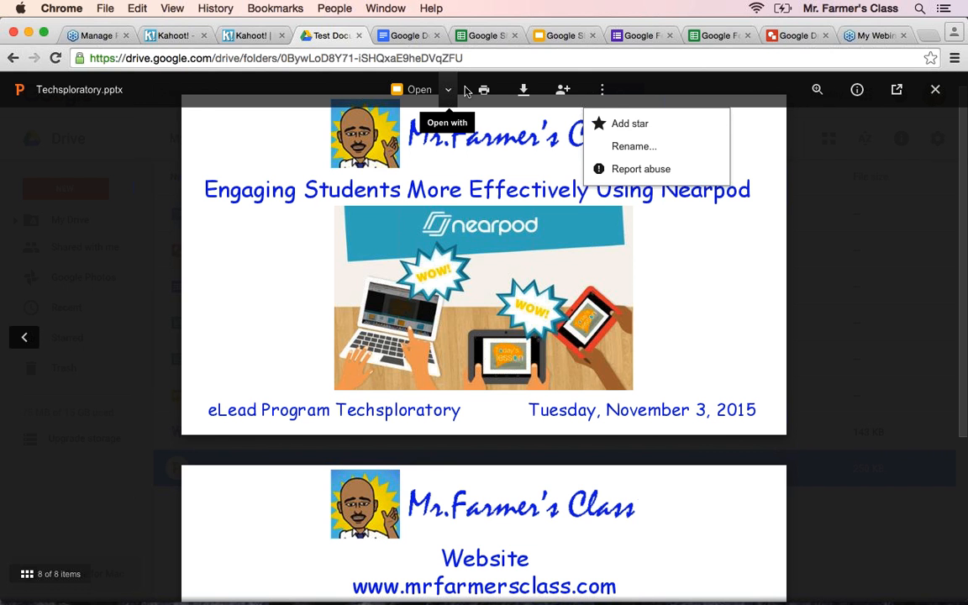
pyautogui.click(936, 91)
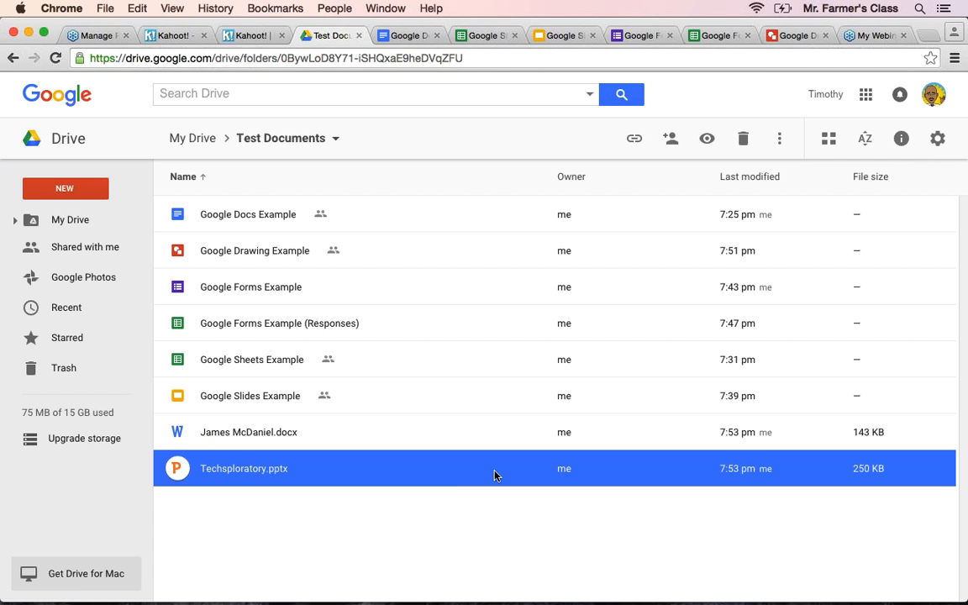
# Open the uploaded Techsploratory.pptx with Google Slides to create an editable copy, and return to the Test Documents folder.
pyautogui.rightClick(341, 475)
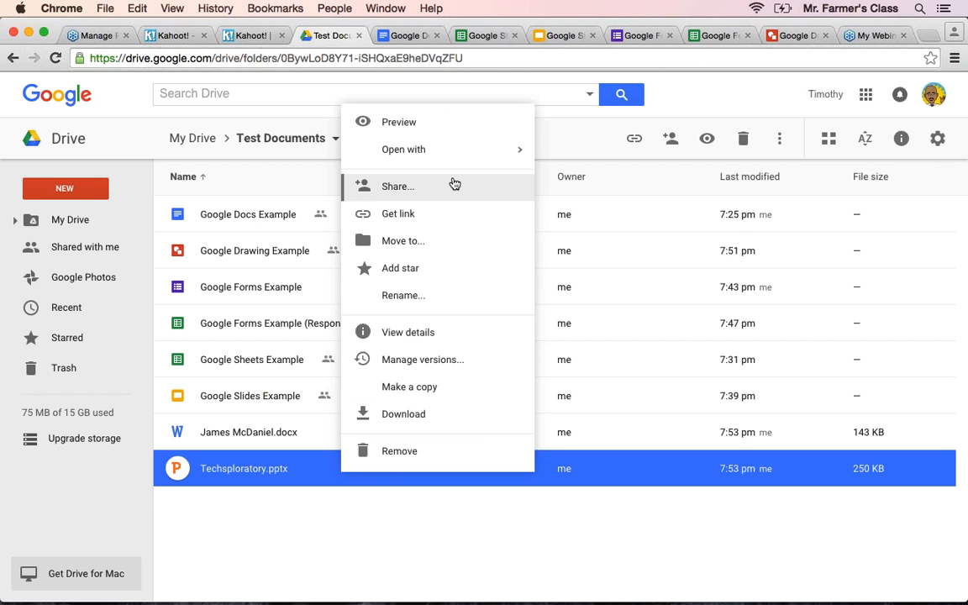
pyautogui.moveTo(472, 159)
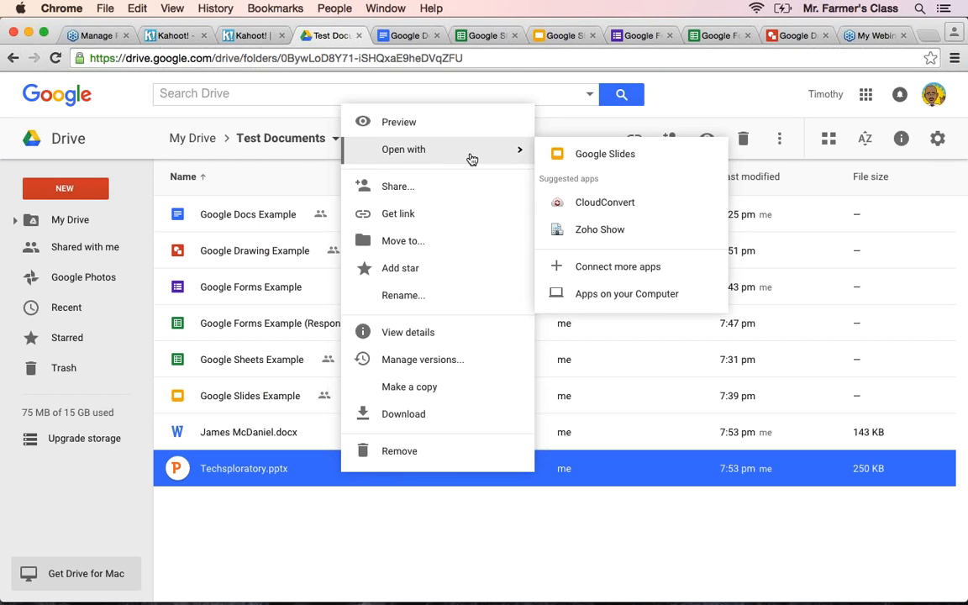
pyautogui.click(580, 160)
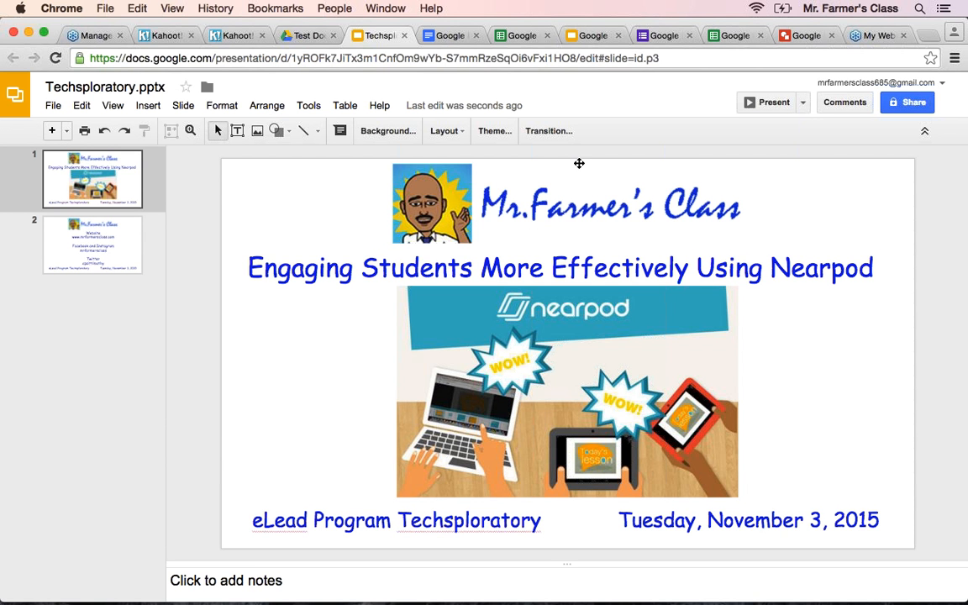
pyautogui.click(311, 36)
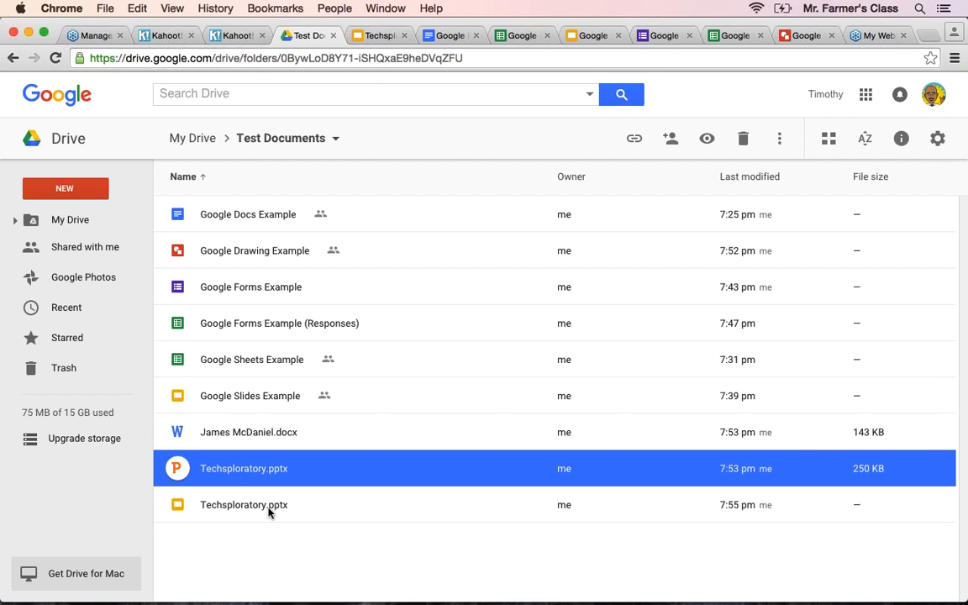
# Open the uploaded Word document with Google Docs to create an editable copy, and return to the Test Documents folder.
pyautogui.click(359, 435)
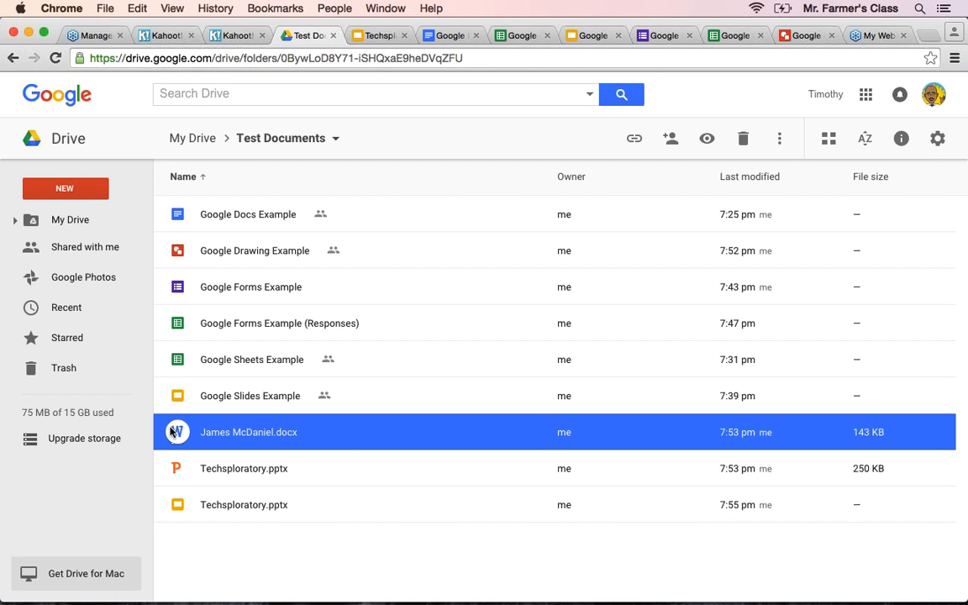
pyautogui.rightClick(346, 439)
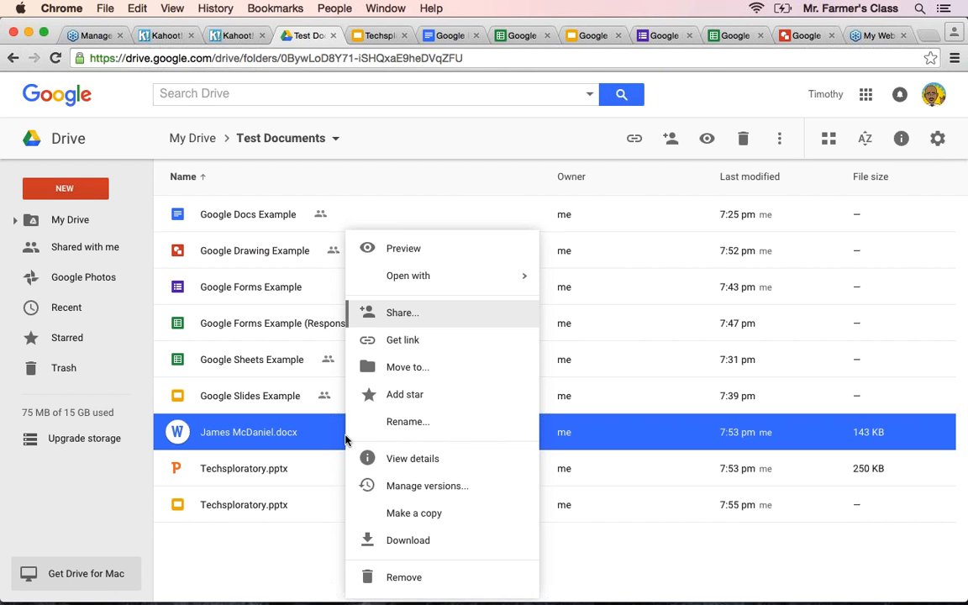
pyautogui.moveTo(469, 286)
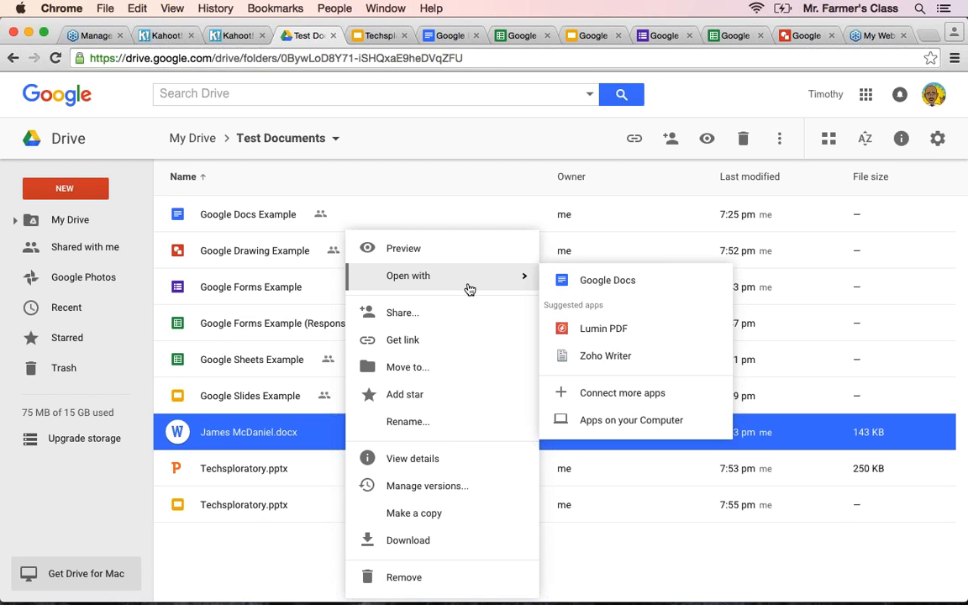
pyautogui.click(622, 283)
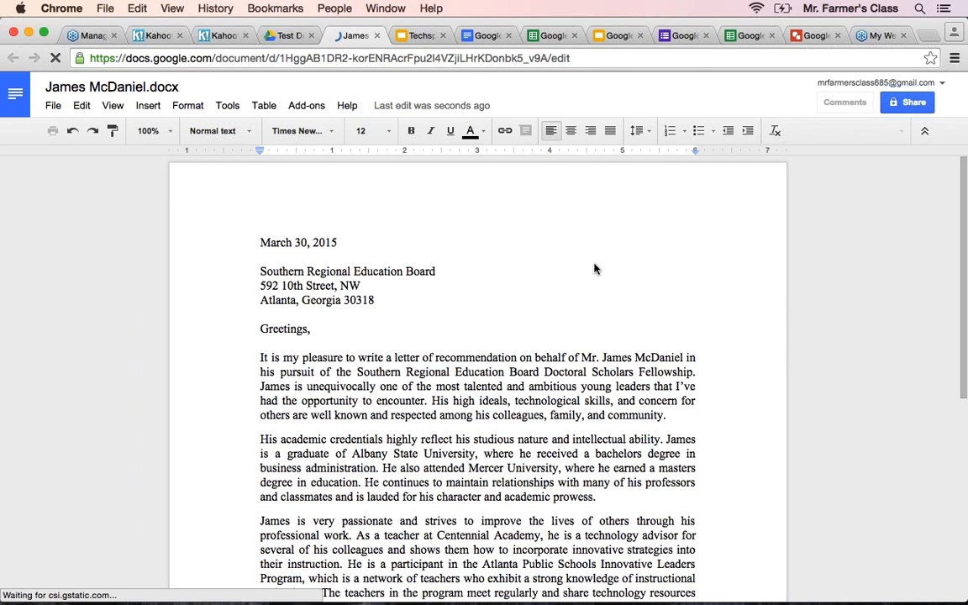
pyautogui.click(284, 35)
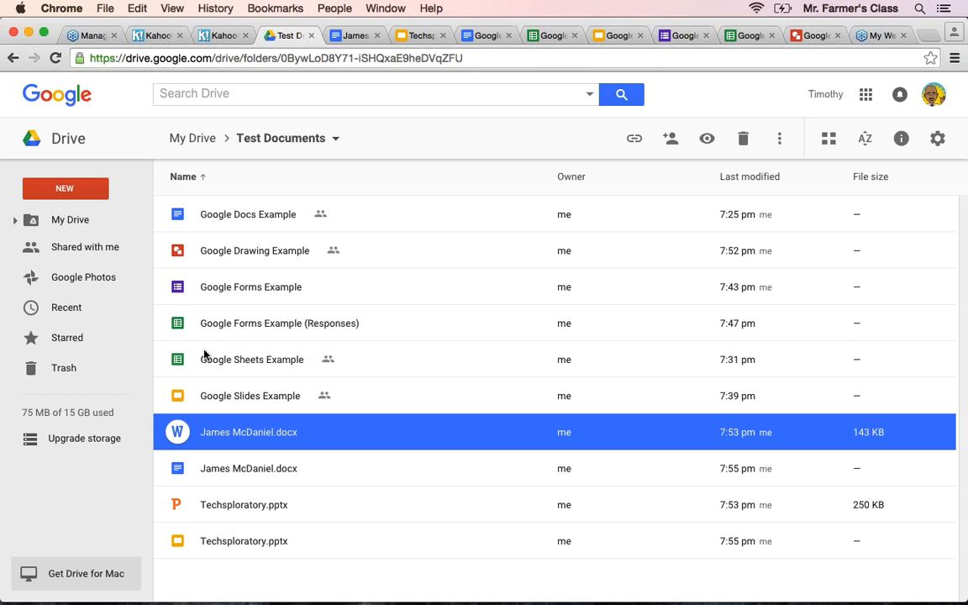
# Review the general Drive settings, including upload conversion and offline sync, and look over the other options offered alongside Settings.
pyautogui.click(934, 142)
pyautogui.click(895, 170)
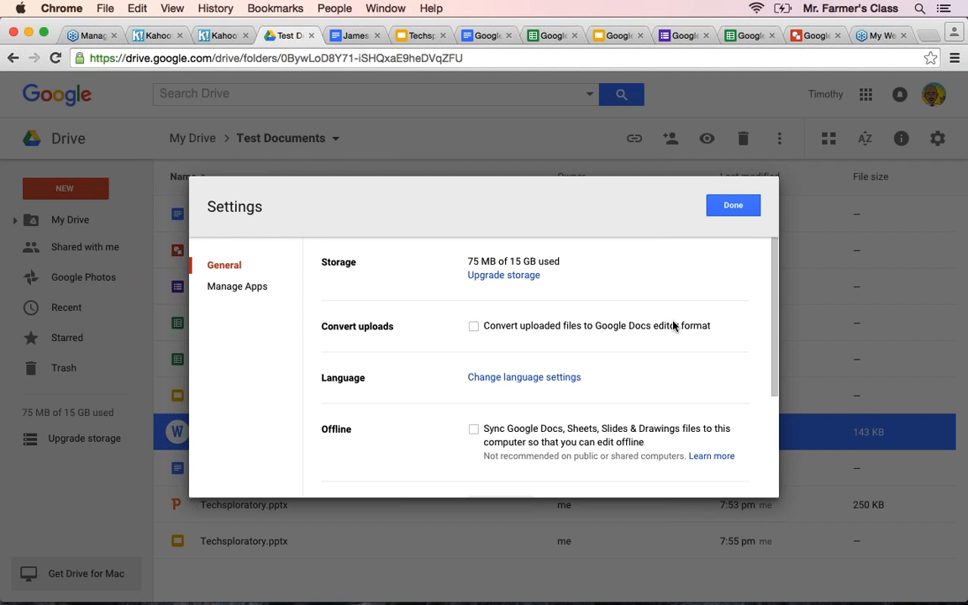
pyautogui.click(723, 209)
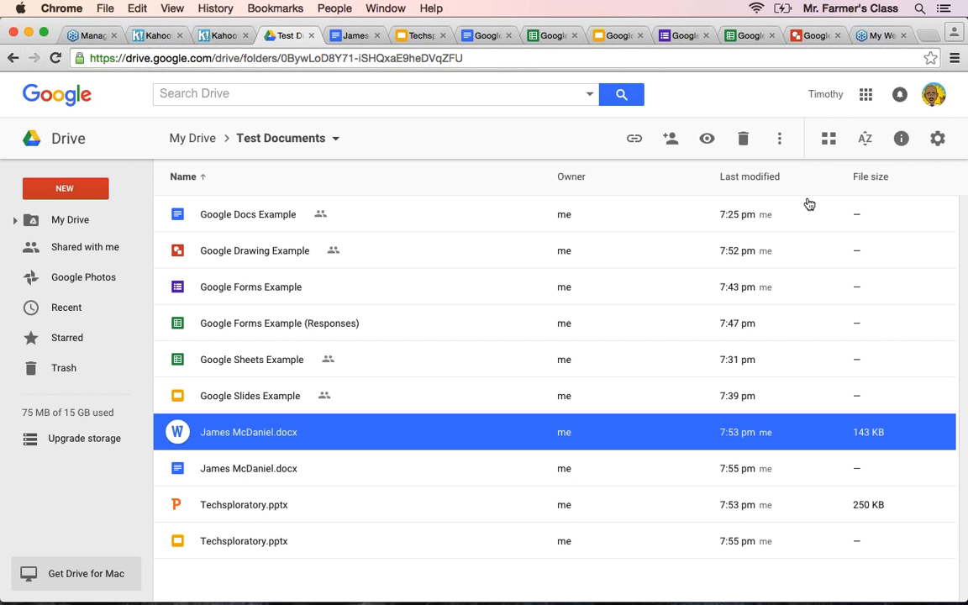
pyautogui.click(938, 137)
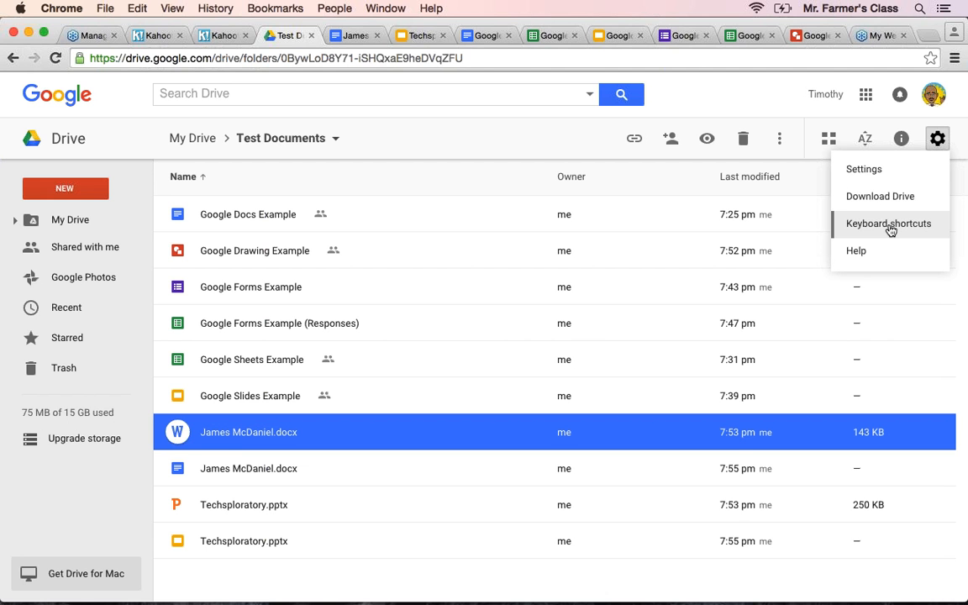
pyautogui.click(550, 138)
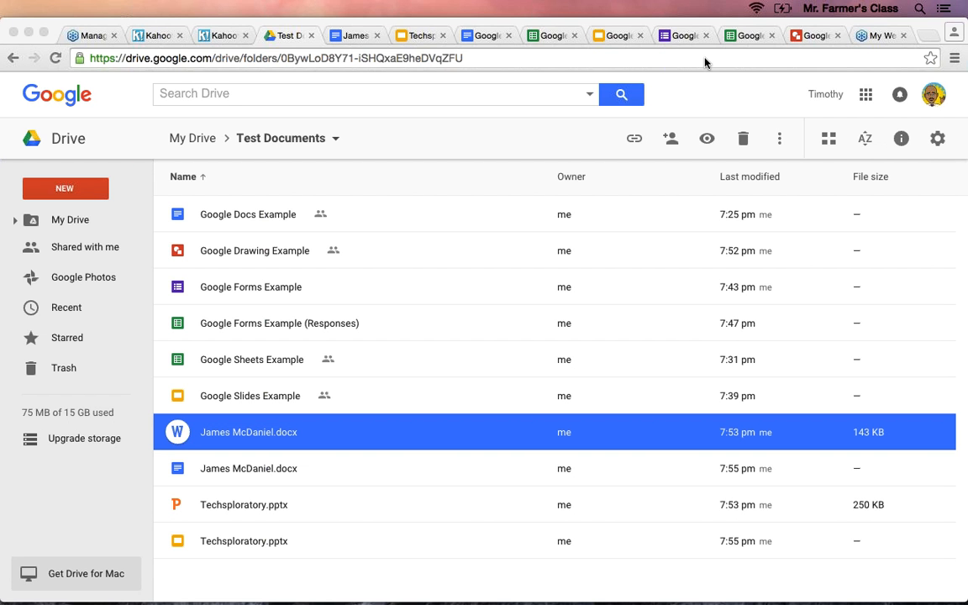
pyautogui.click(927, 35)
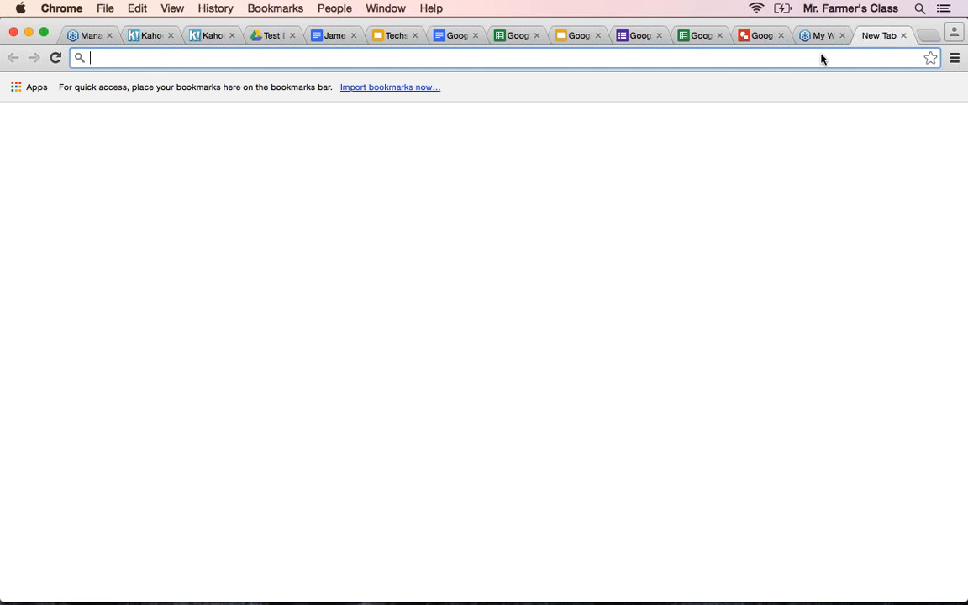
pyautogui.write('www.')
pyautogui.press('BackSpace')
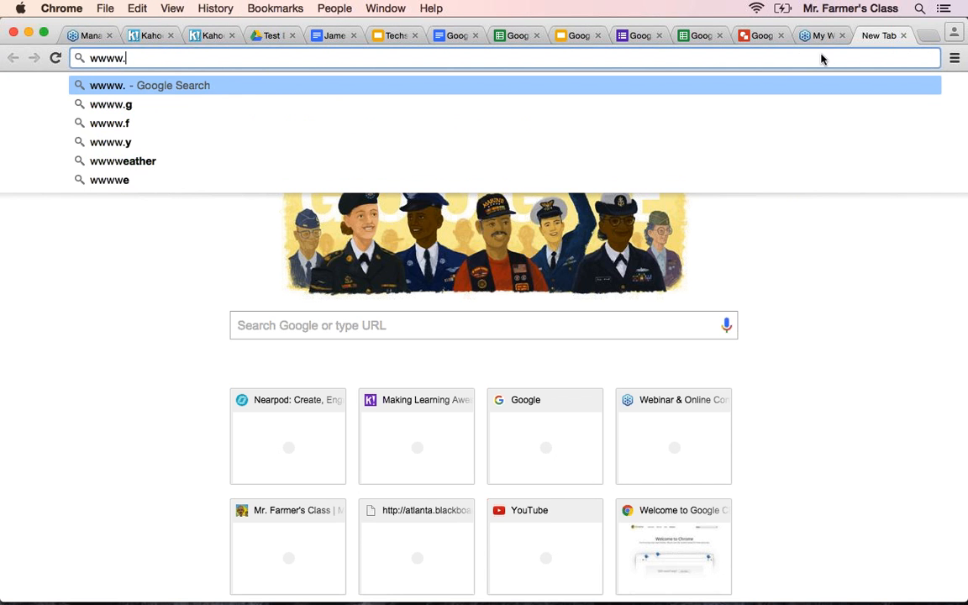
pyautogui.press('BackSpace')
pyautogui.write('.mrf')
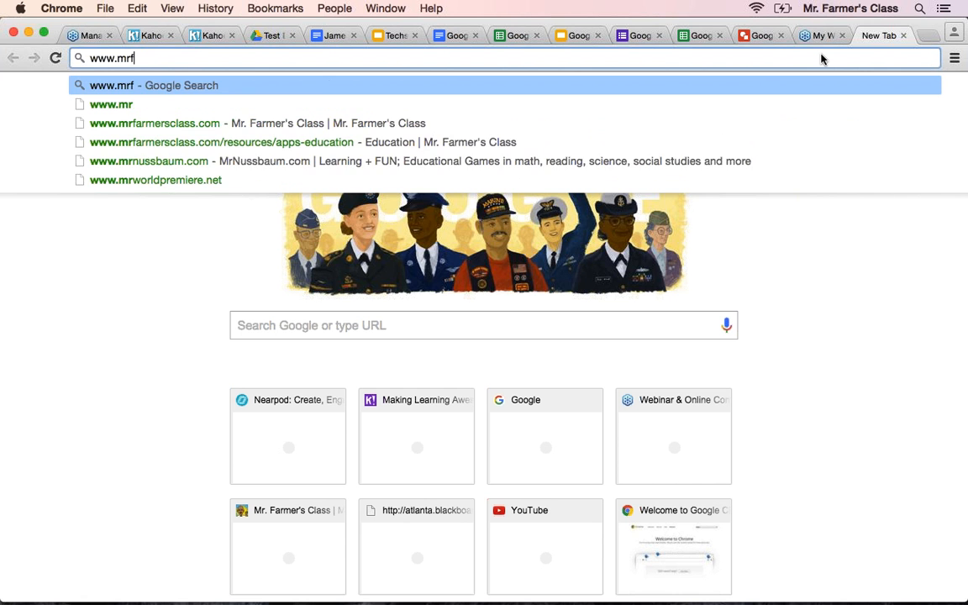
pyautogui.write('ar')
pyautogui.press('Return')
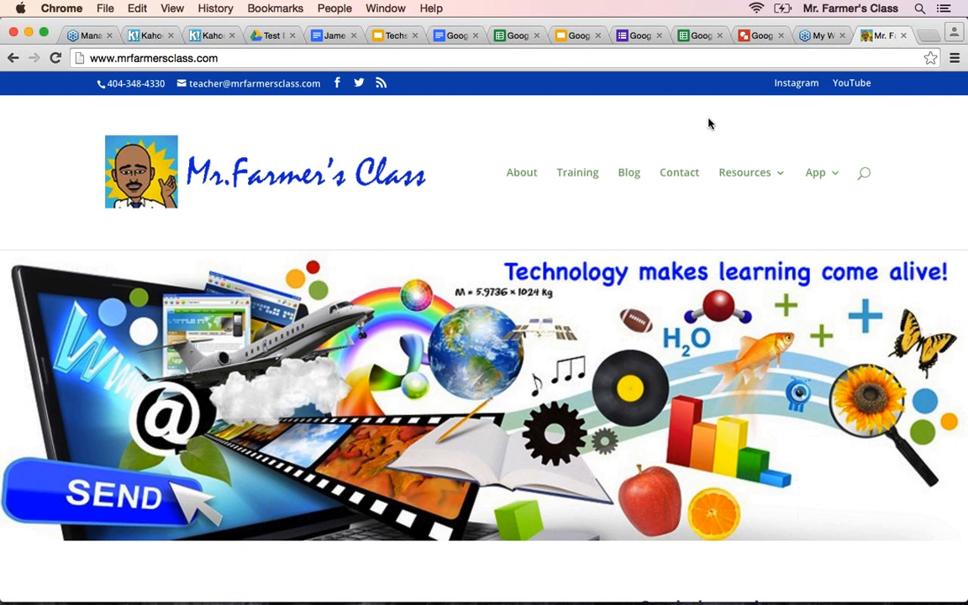
# Examine the website's home page, including the app download and Upcoming Training sections, and return to its header.
pyautogui.scroll(-10, 661, 192)
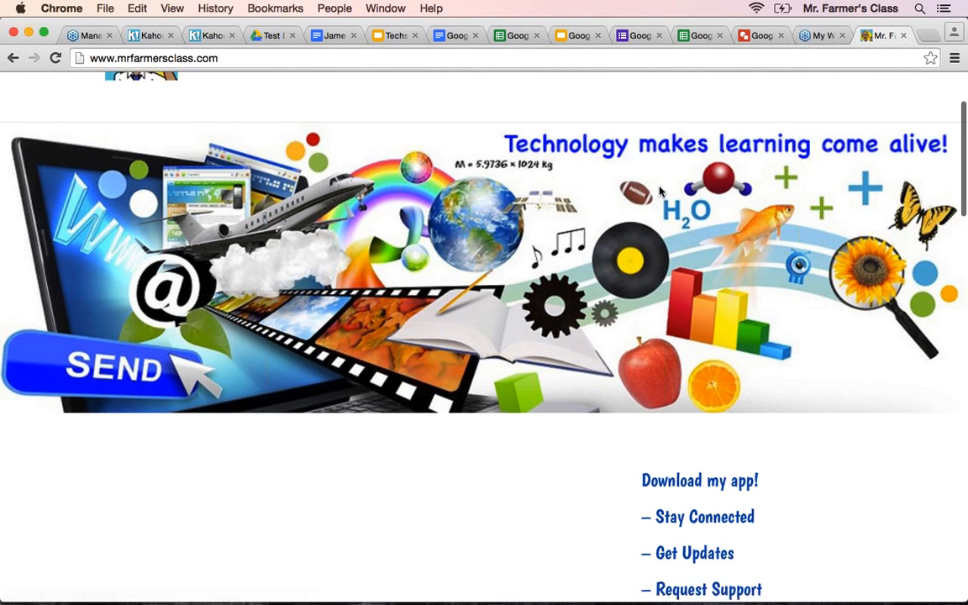
pyautogui.scroll(-3, 660, 187)
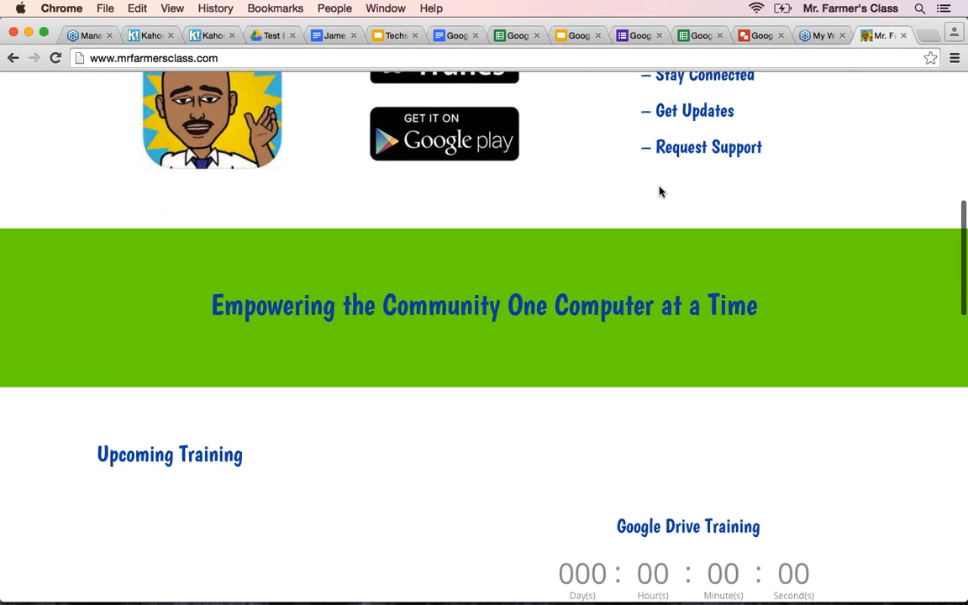
pyautogui.scroll(1, 660, 192)
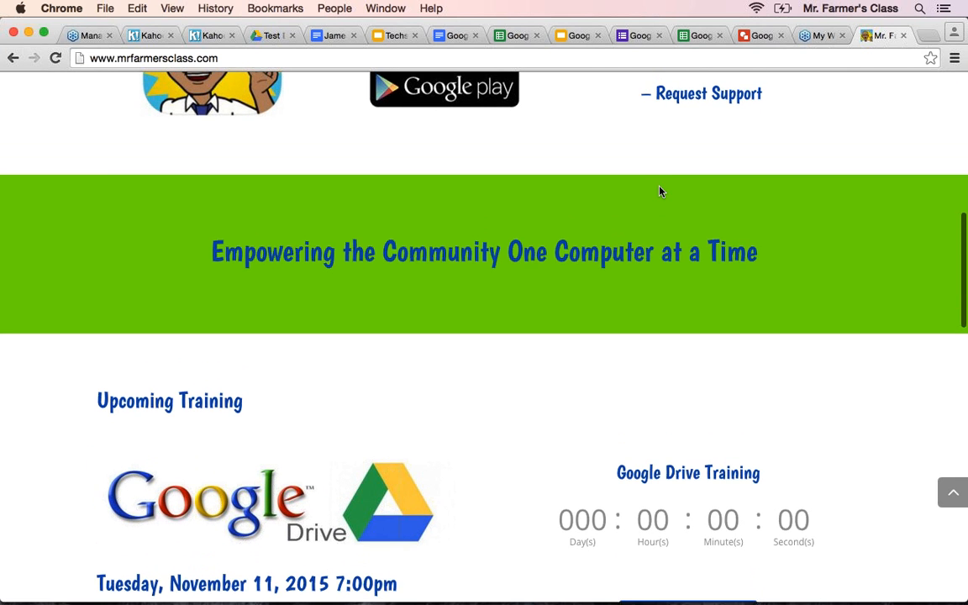
pyautogui.scroll(1, 660, 192)
pyautogui.scroll(-1, 660, 192)
pyautogui.scroll(1, 659, 192)
pyautogui.scroll(-5, 660, 192)
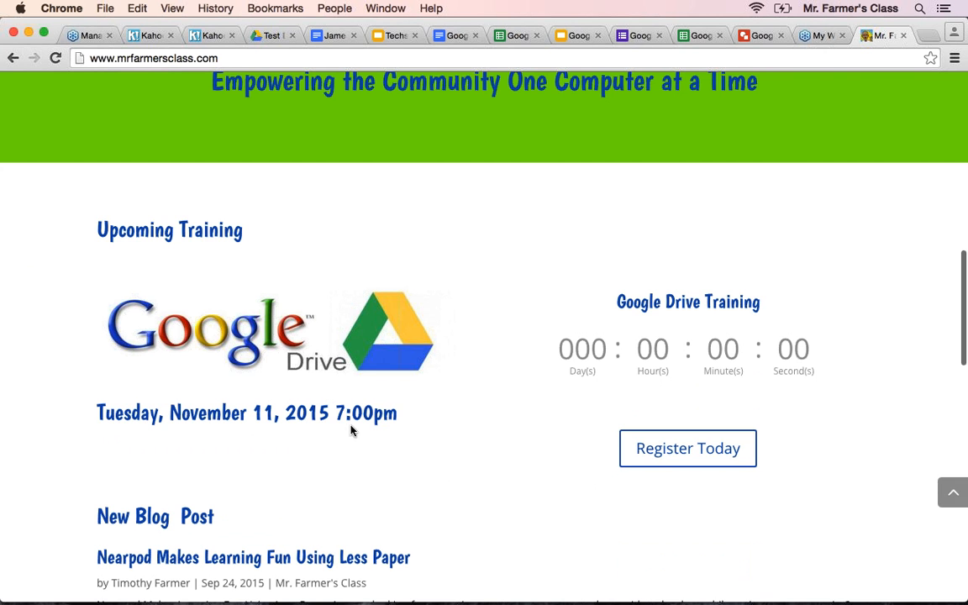
pyautogui.scroll(2, 688, 430)
pyautogui.scroll(-2, 688, 428)
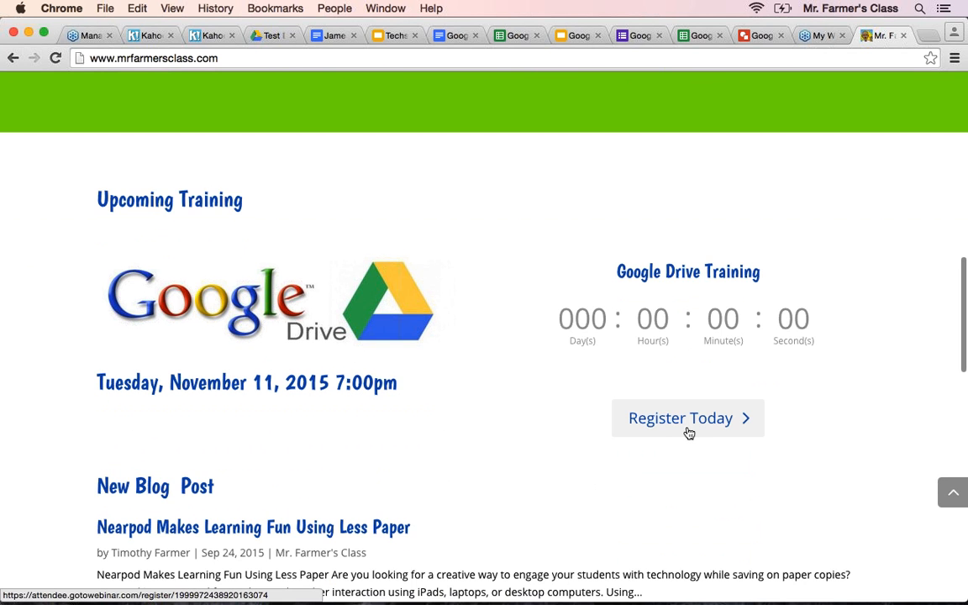
pyautogui.scroll(10, 688, 432)
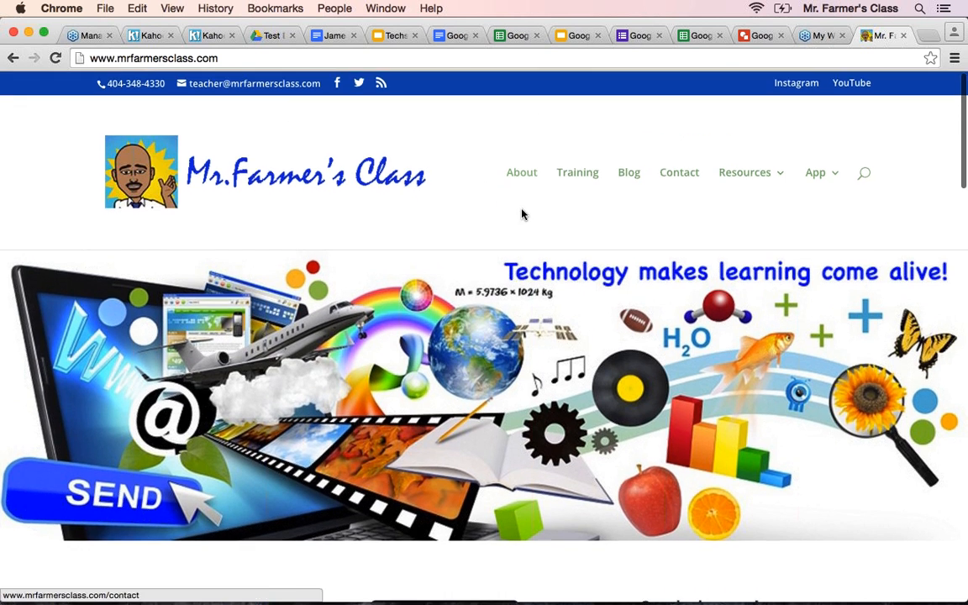
# Open the iTunes page of the website's mobile app and look over its description and screenshots.
pyautogui.moveTo(821, 166)
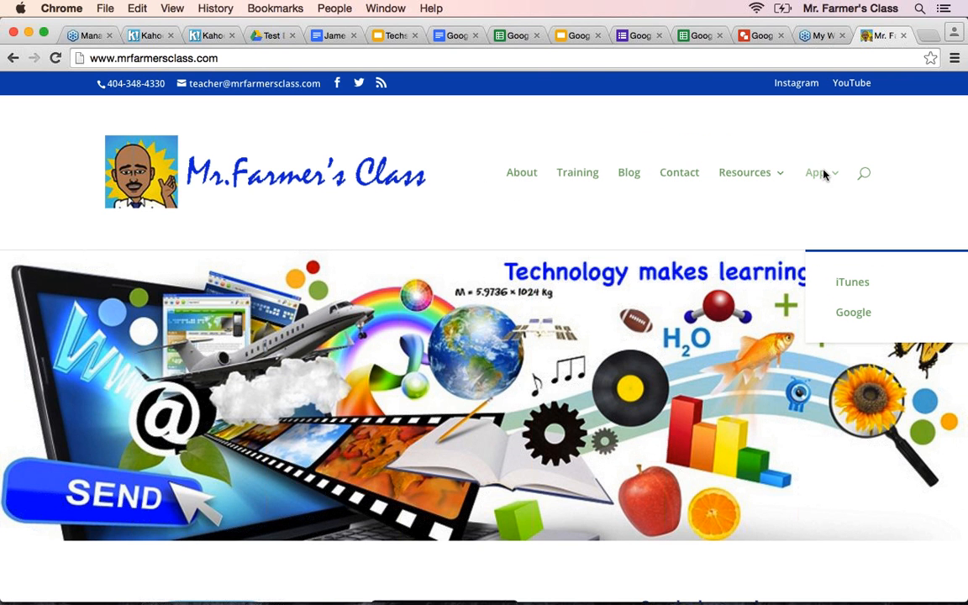
pyautogui.click(854, 292)
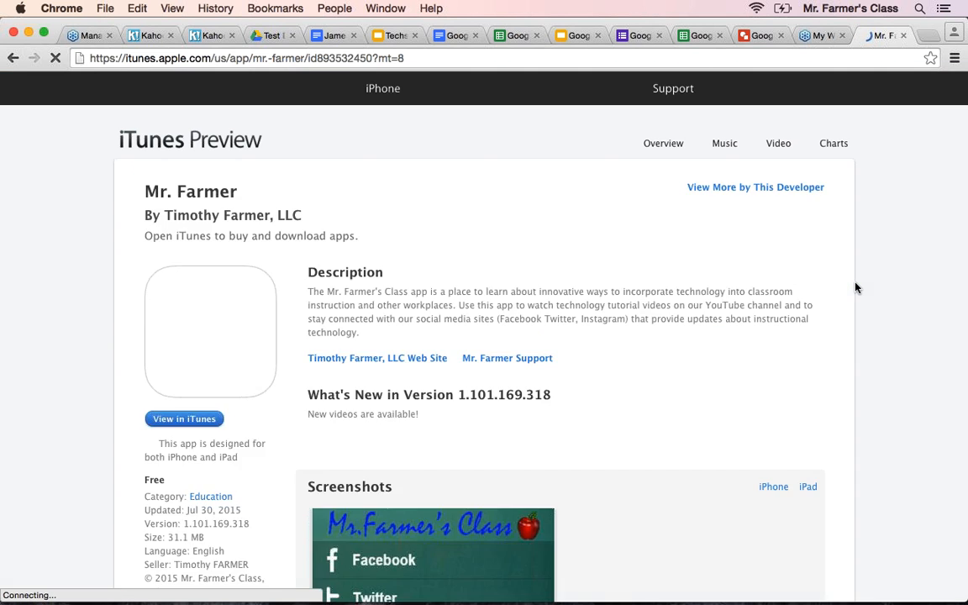
pyautogui.scroll(-1, 855, 289)
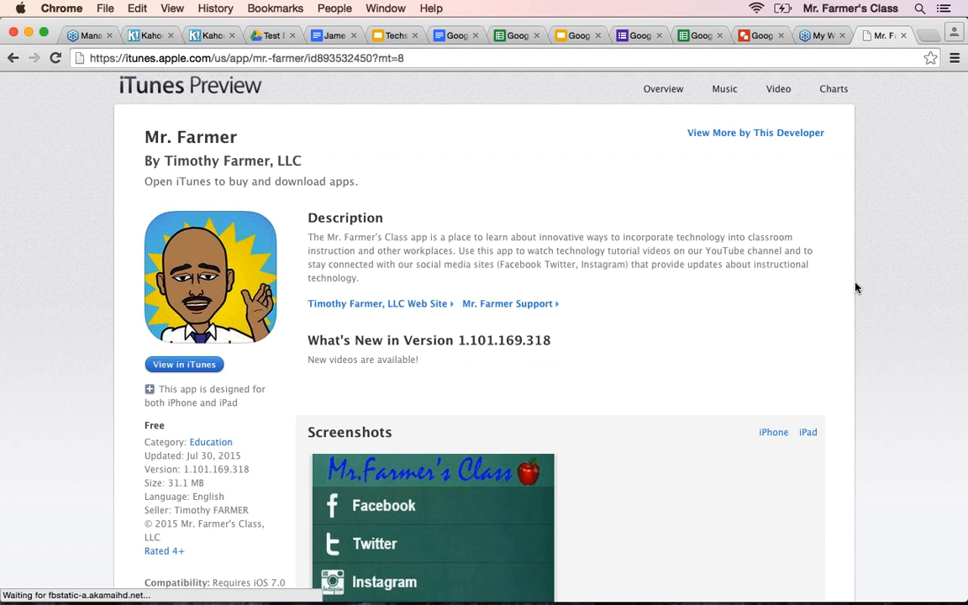
pyautogui.scroll(-4, 856, 288)
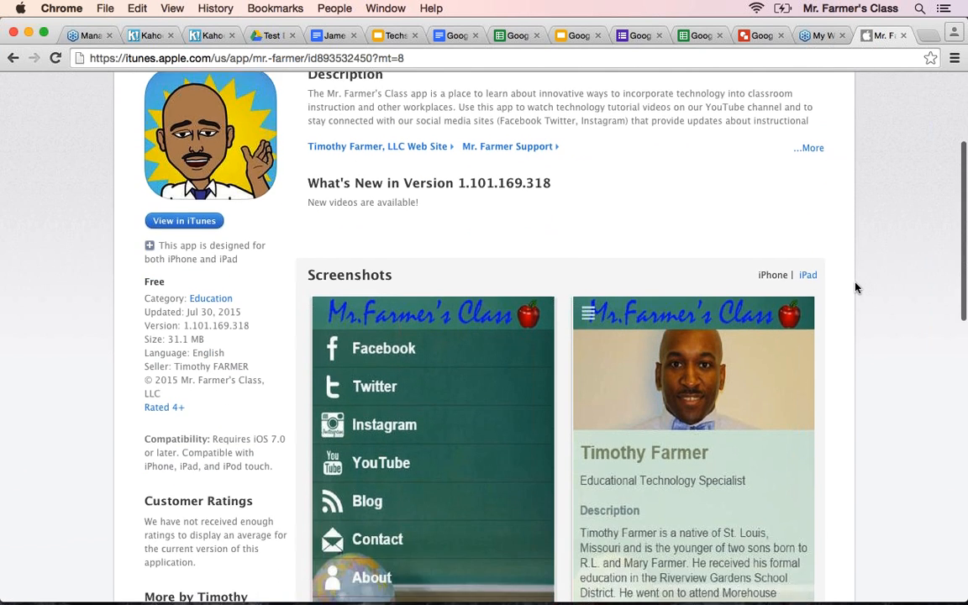
pyautogui.scroll(2, 856, 288)
pyautogui.scroll(2, 855, 288)
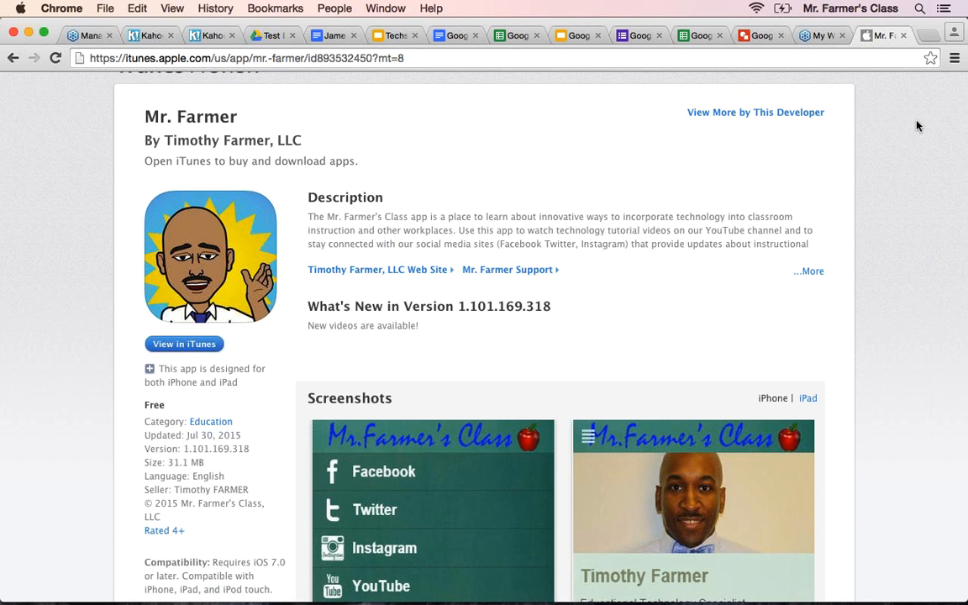
# Return from the iTunes preview to the website's home page.
pyautogui.click(704, 101)
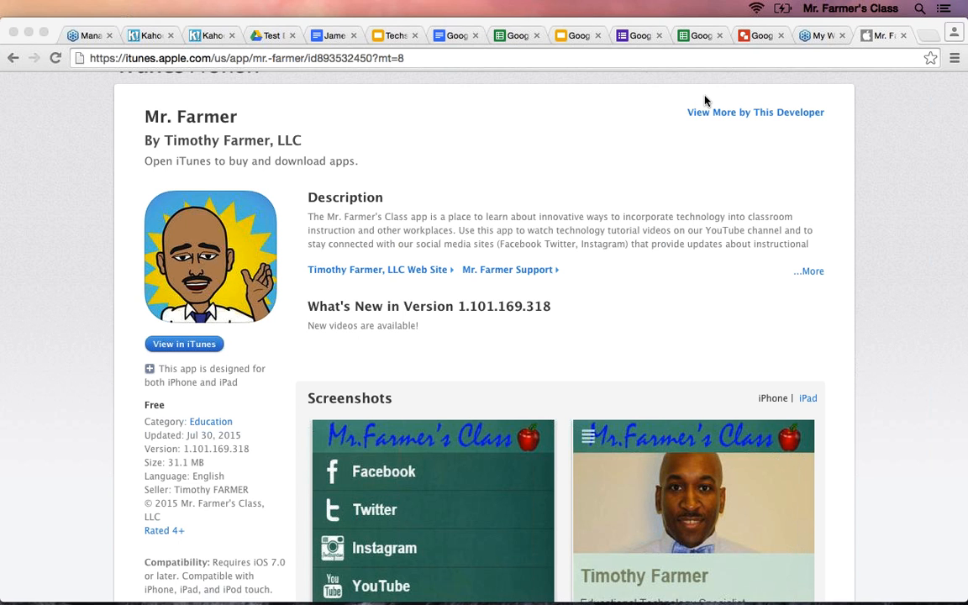
pyautogui.click(603, 142)
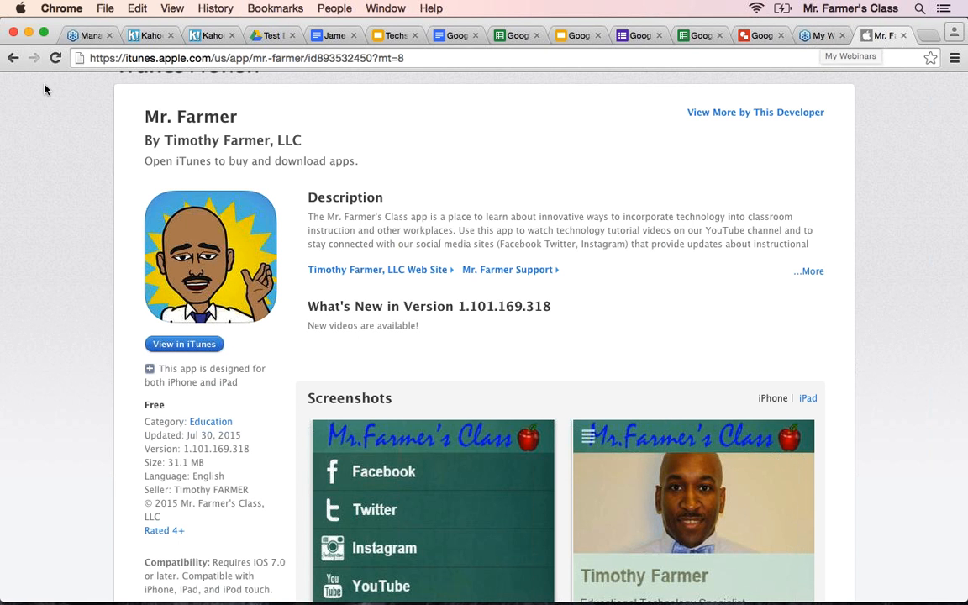
pyautogui.click(14, 59)
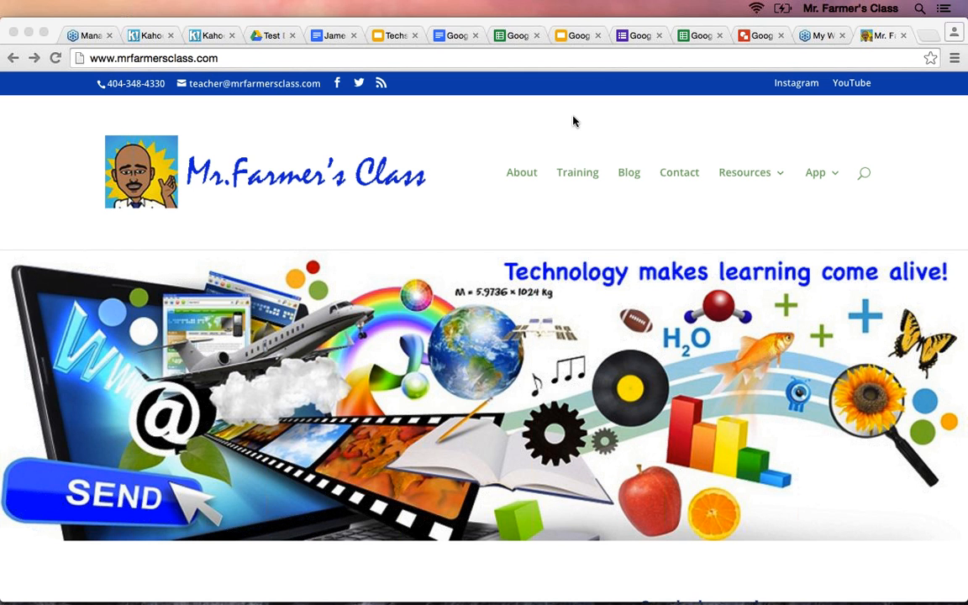
pyautogui.click(13, 58)
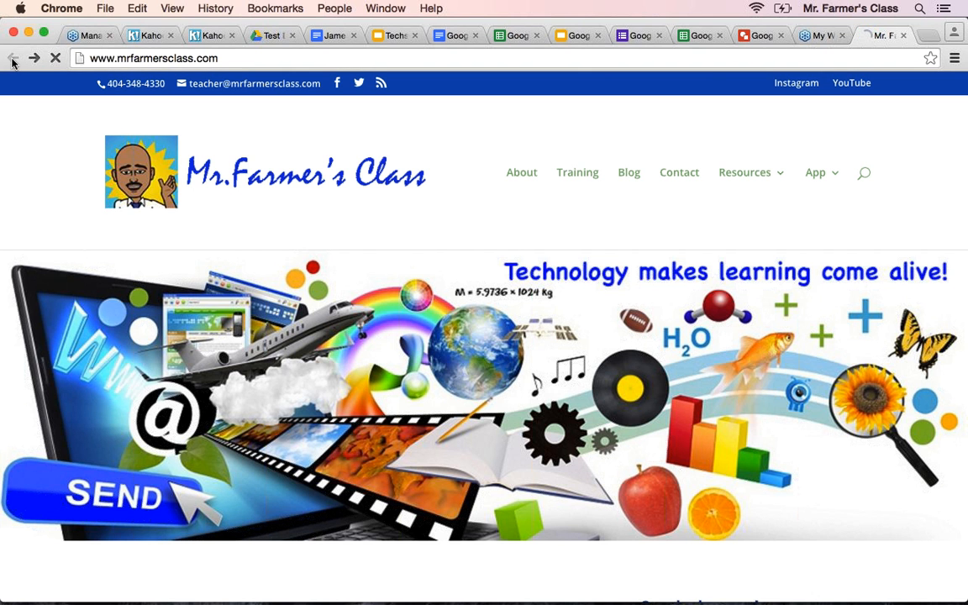